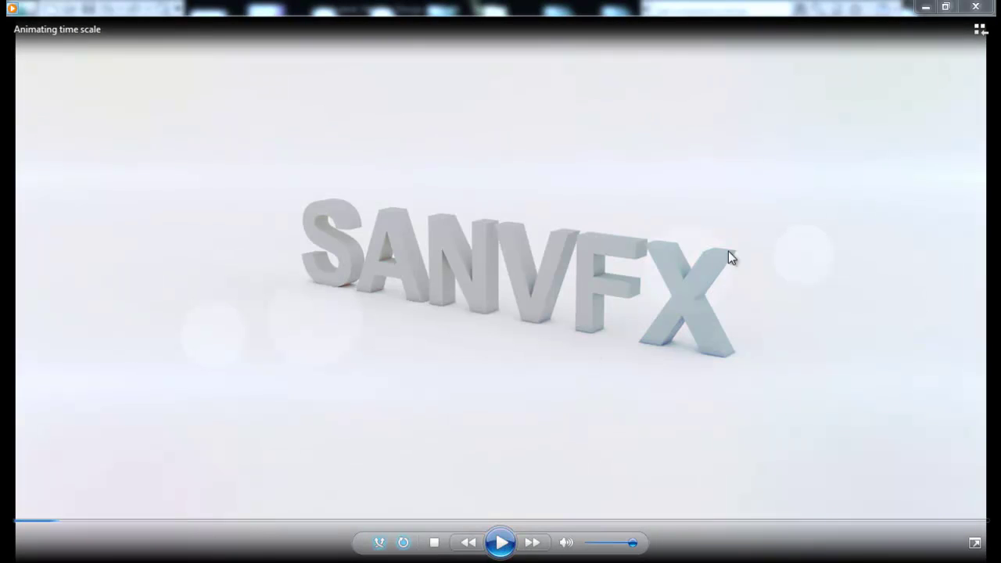
Step: Create a text shape reading SANVFX in the Arial Bold font
left_click(926, 8)
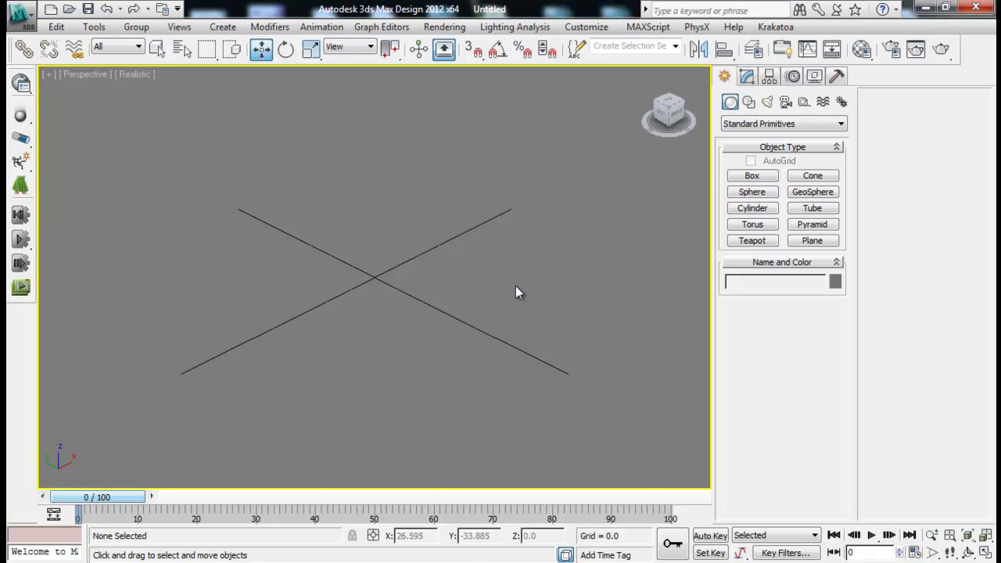
left_click(750, 105)
left_click(752, 253)
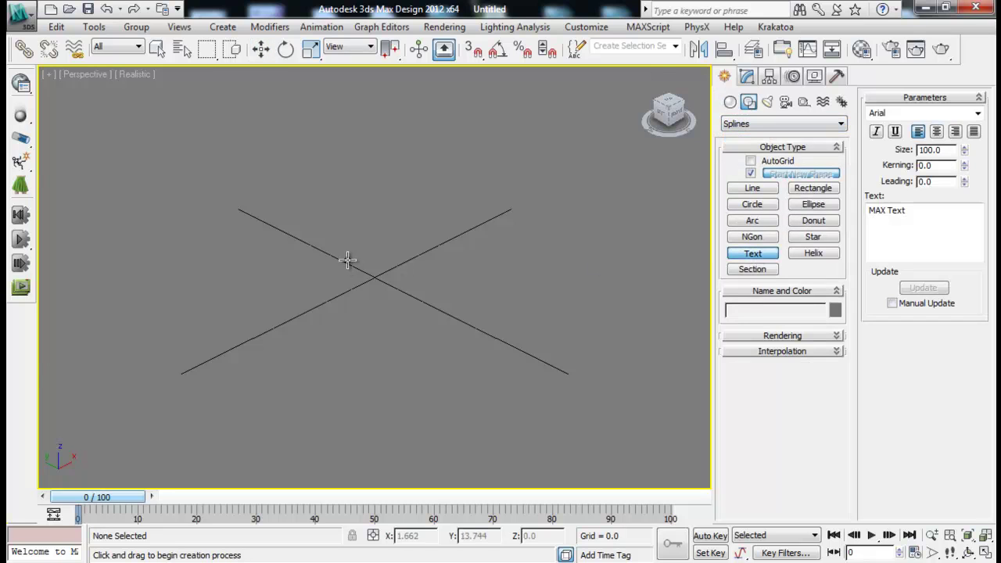
left_click(362, 280)
key("Tab")
type("SANVFX")
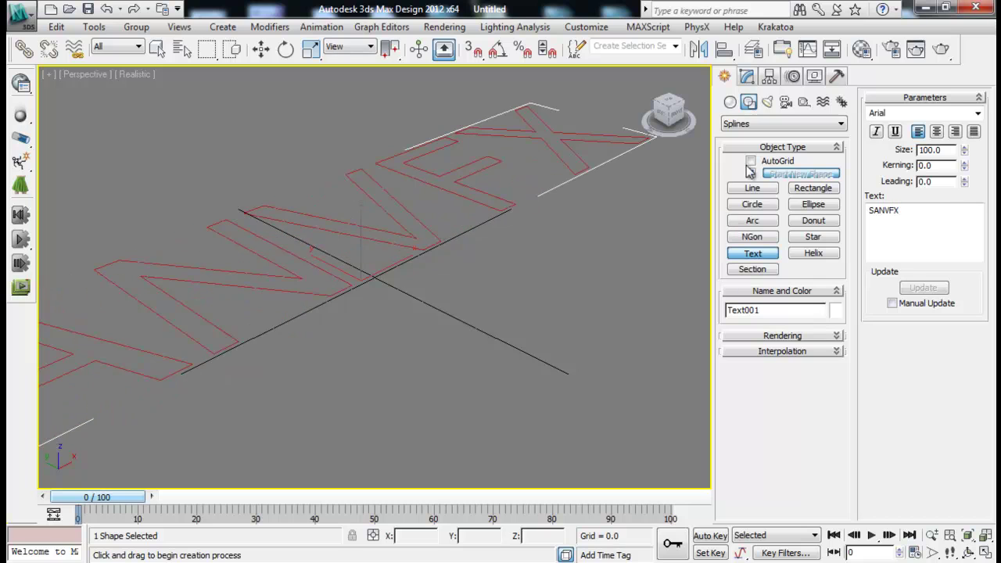
left_click(978, 113)
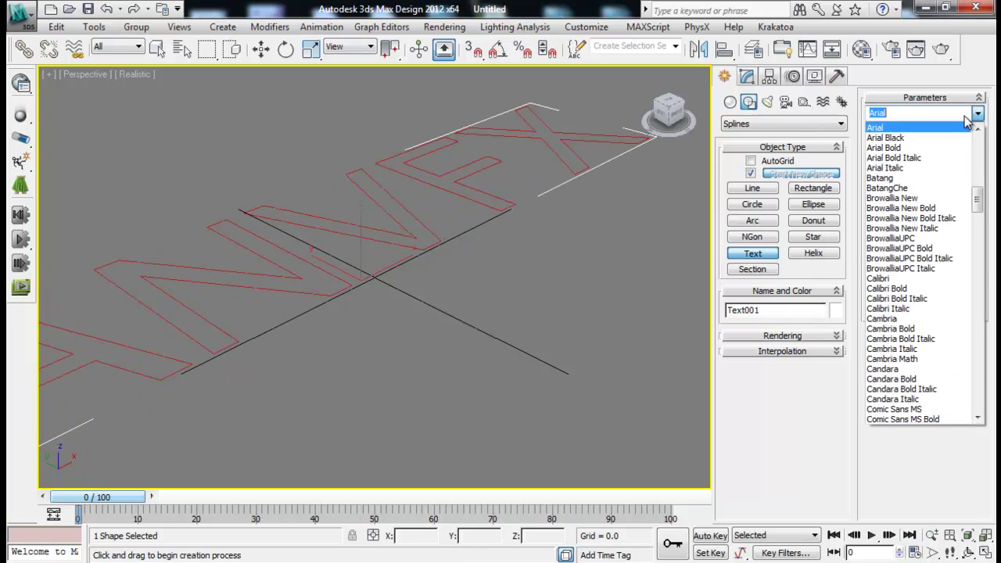
left_click(903, 150)
Step: Add an Extrude modifier to the text, making solid letters 15 units deep
left_click(747, 76)
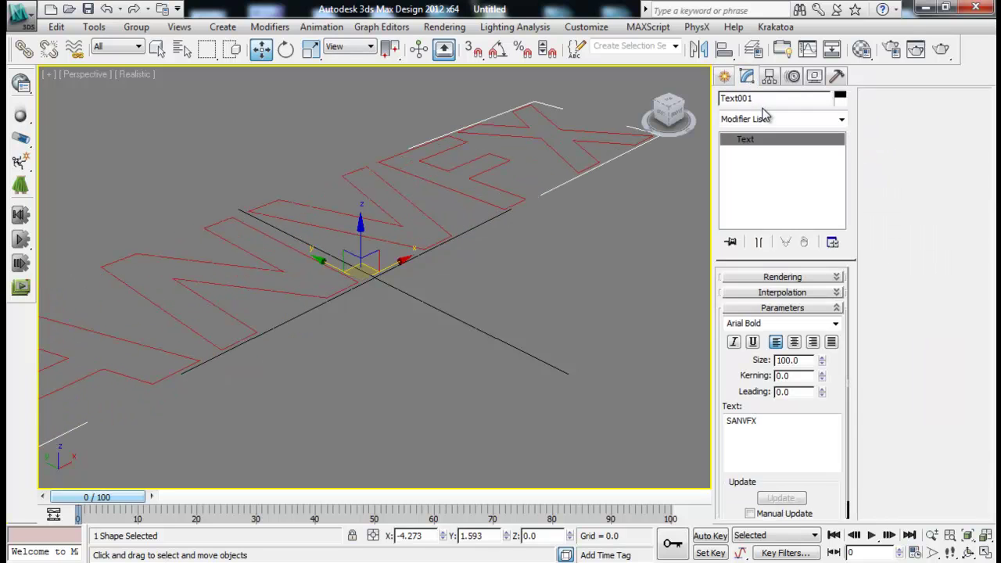
left_click(767, 118)
type("ex")
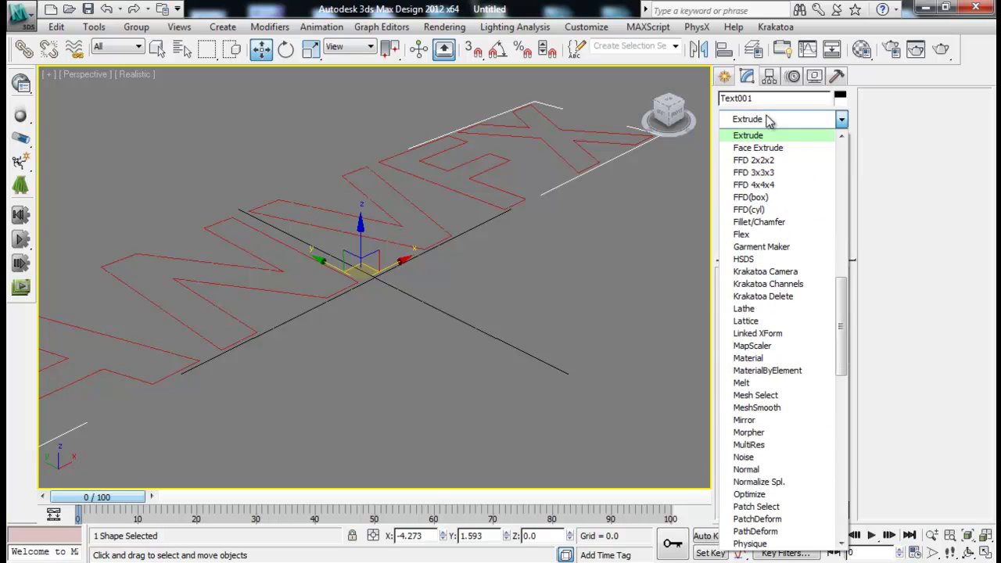
key("Return")
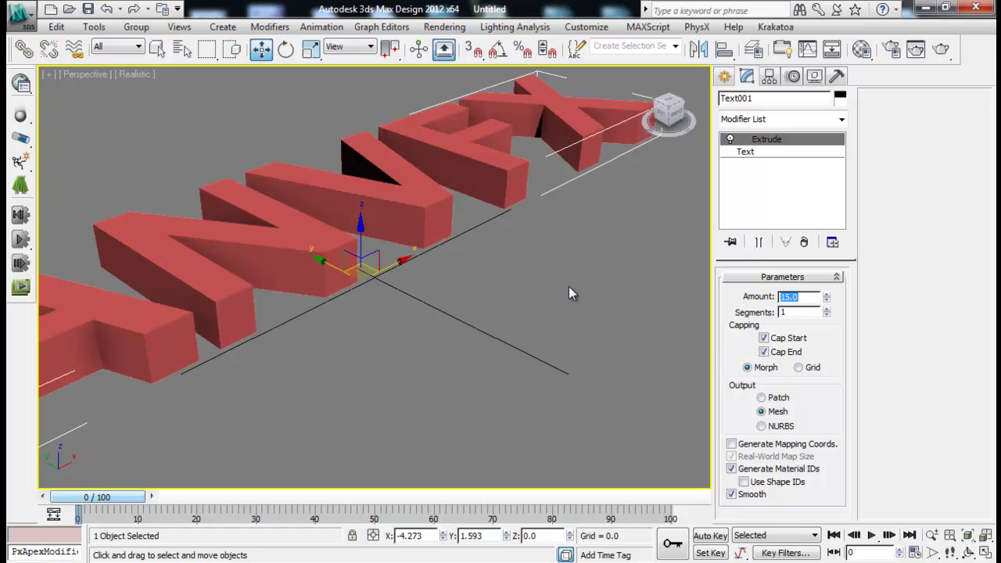
Step: Hide the selection brackets and turn on Edged Faces shading for the extruded text
scroll(432, 319, "down", 6)
middle_click_drag(447, 333, 401, 299, "alt")
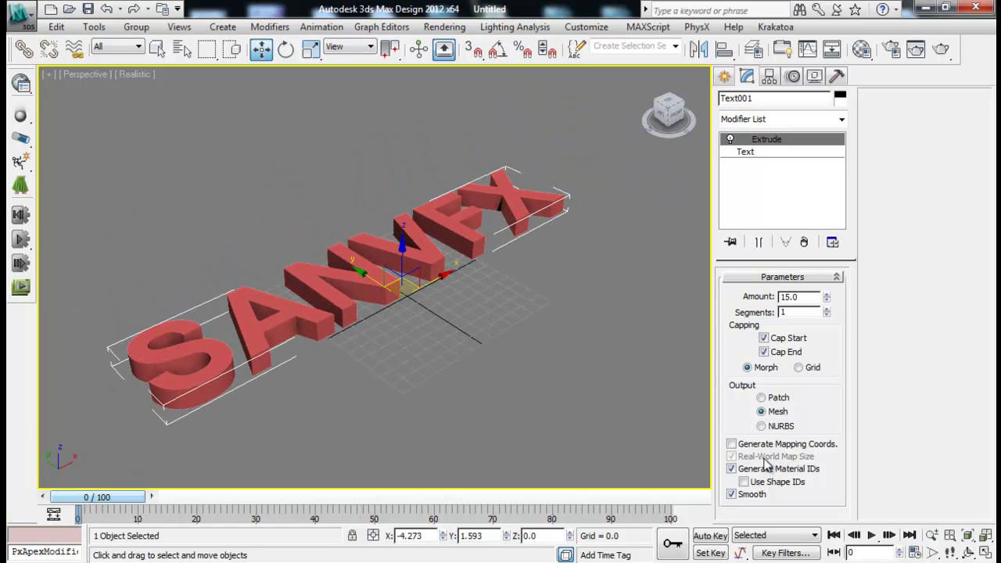
key("j")
key("F4")
middle_click_drag(402, 319, 444, 311, "alt")
Step: Rotate the SANVFX text 90° about X so it stands upright, framed from the front
key("e")
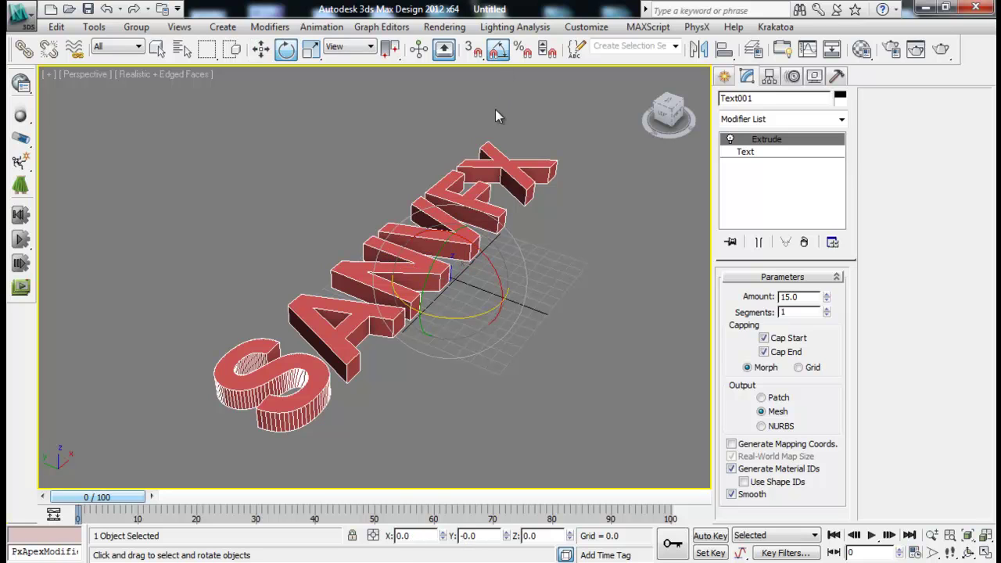
left_click_drag(509, 251, 523, 294)
middle_click_drag(524, 294, 420, 305, "alt")
left_click(547, 344)
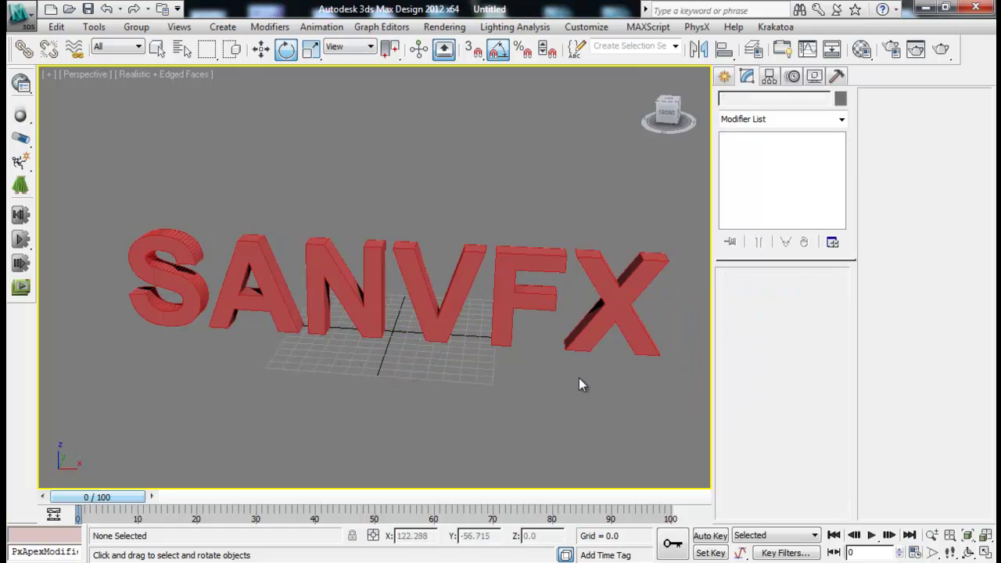
left_click(513, 280)
middle_click_drag(512, 280, 501, 261)
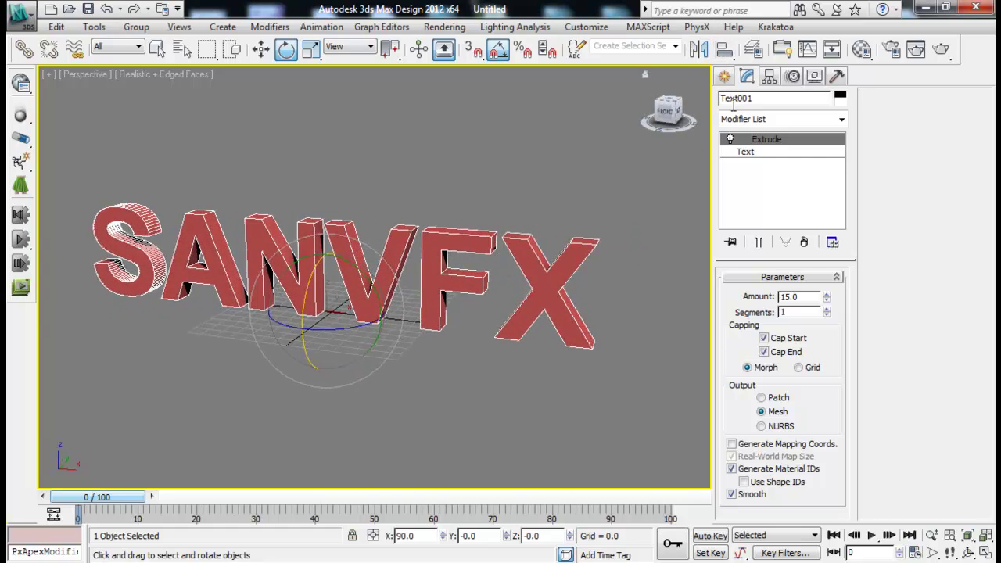
Step: Turn on global illumination in V-Ray's Indirect illumination settings
left_click(890, 51)
left_click_drag(891, 207, 342, 80)
left_click(372, 104)
left_click(444, 105)
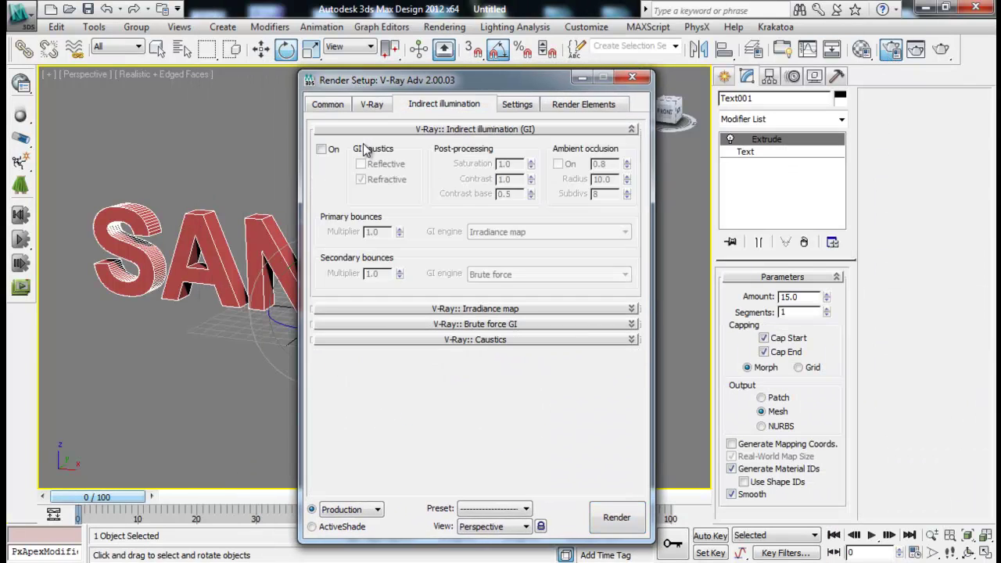
left_click(334, 150)
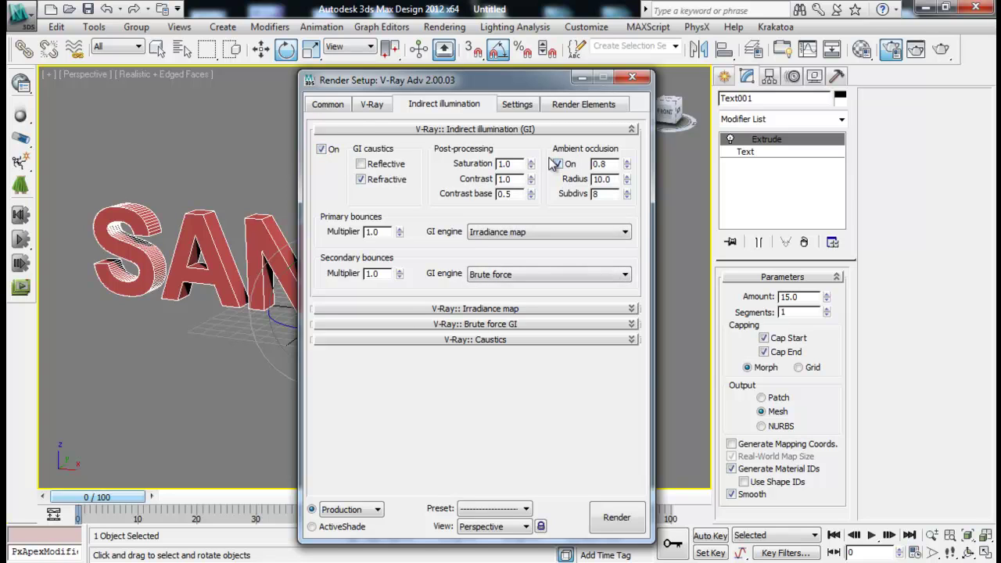
Step: Set the V-Ray image sampler to Adaptive DMC with a Catmull-Rom antialiasing filter
left_click(373, 110)
left_click(420, 222)
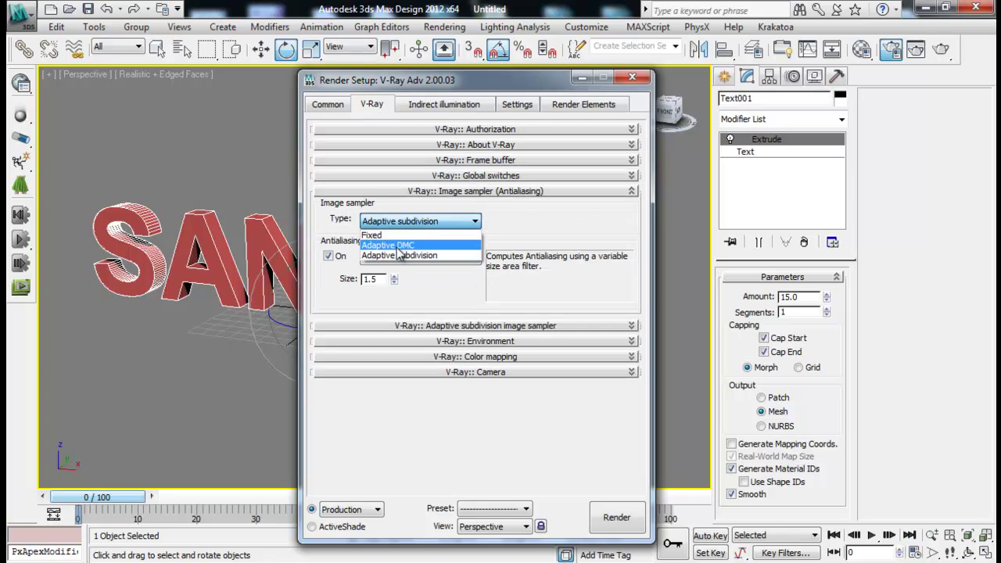
left_click(398, 246)
left_click(427, 258)
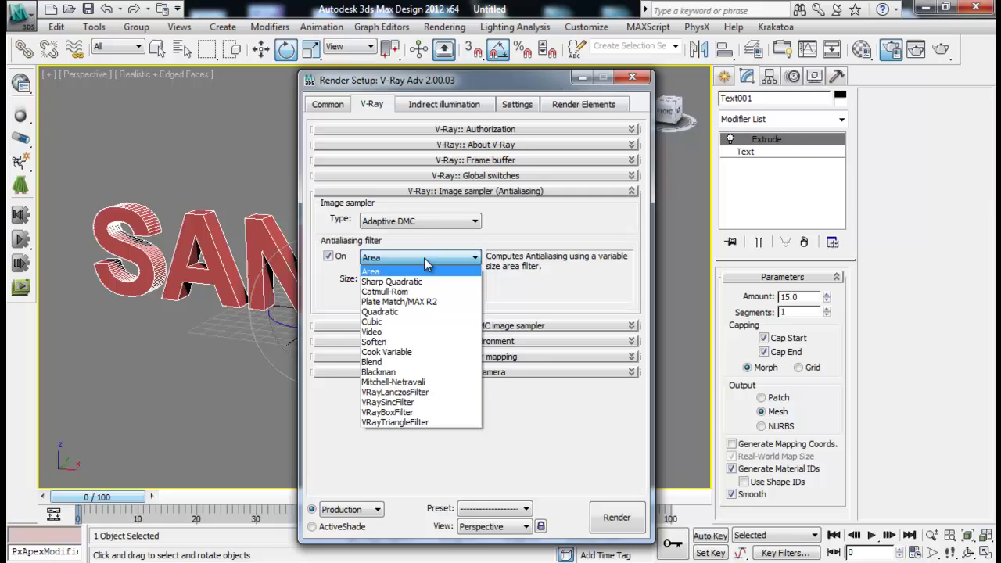
left_click(397, 300)
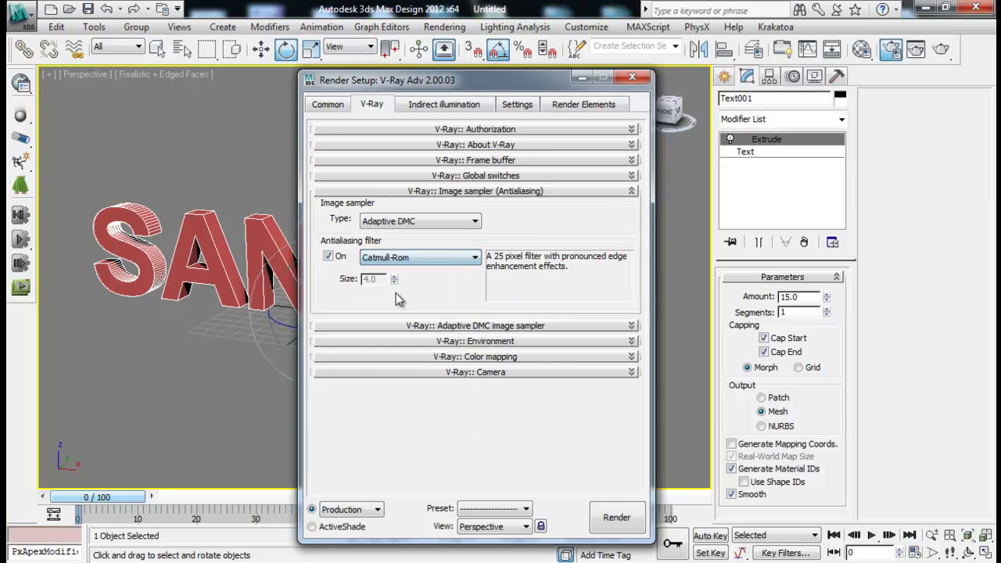
Step: Enable the GI Environment skylight override with a grey colour of 163
left_click(486, 342)
left_click(324, 369)
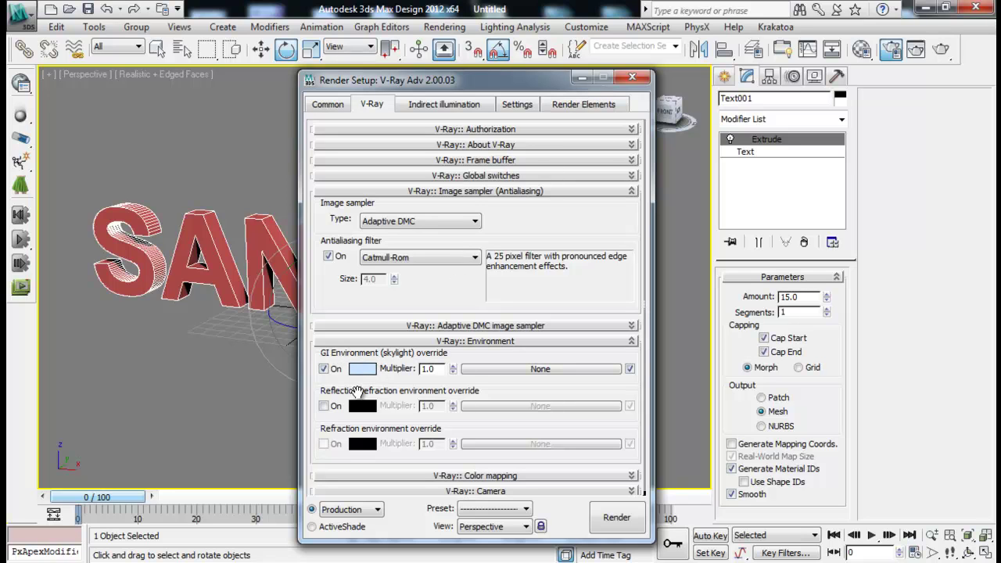
left_click(364, 370)
left_click_drag(508, 170, 572, 178)
left_click(575, 227)
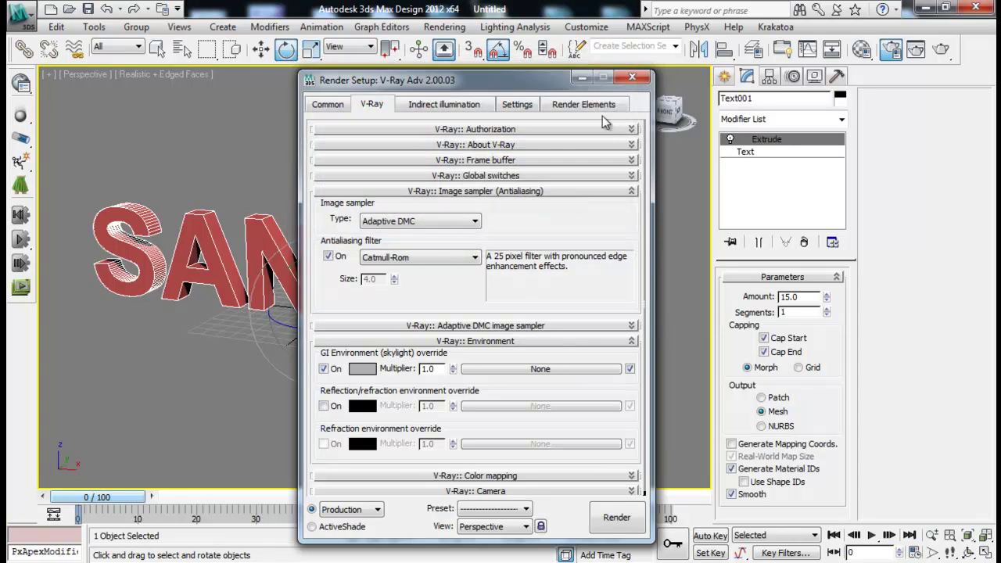
Step: Make a VRayMtl material with a light grey diffuse colour
left_click(632, 76)
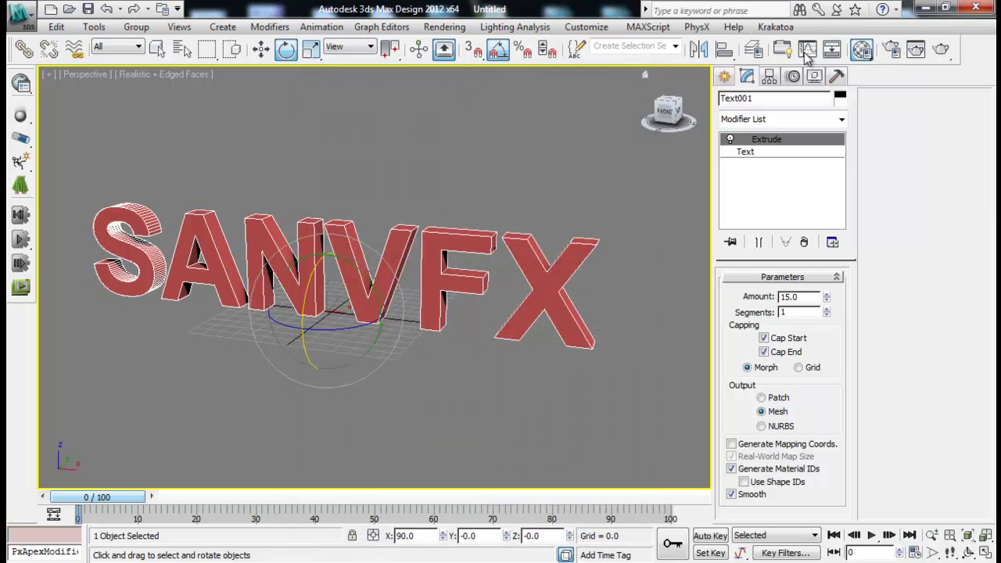
left_click(861, 56)
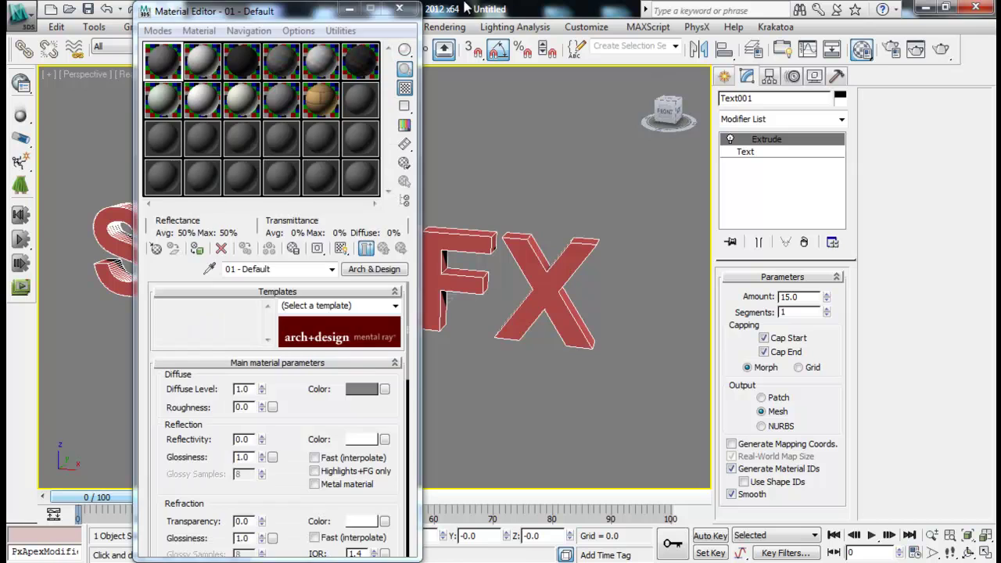
left_click_drag(172, 11, 263, 65)
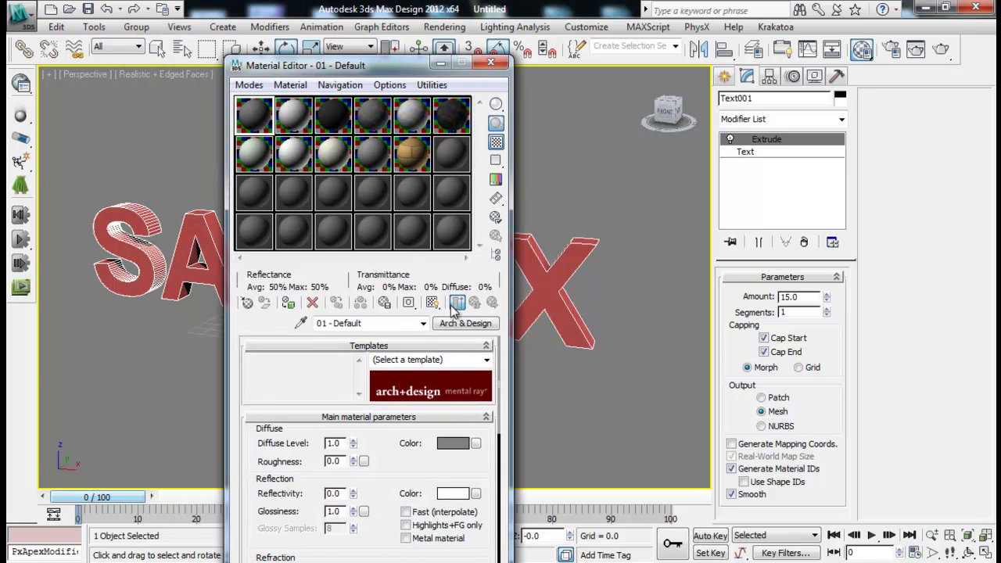
left_click(469, 324)
double_click(384, 473)
left_click(340, 427)
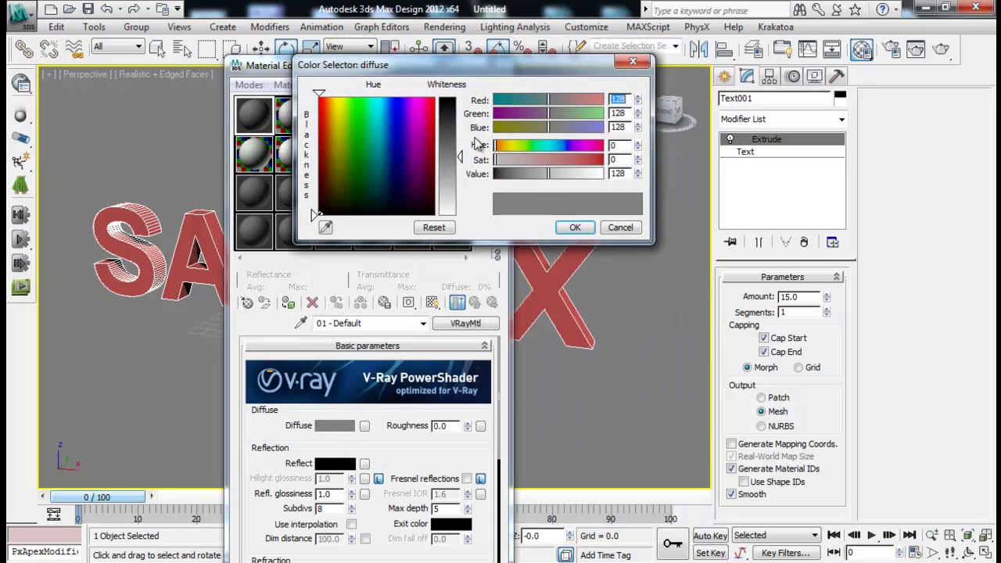
left_click_drag(458, 171, 456, 172)
left_click(575, 227)
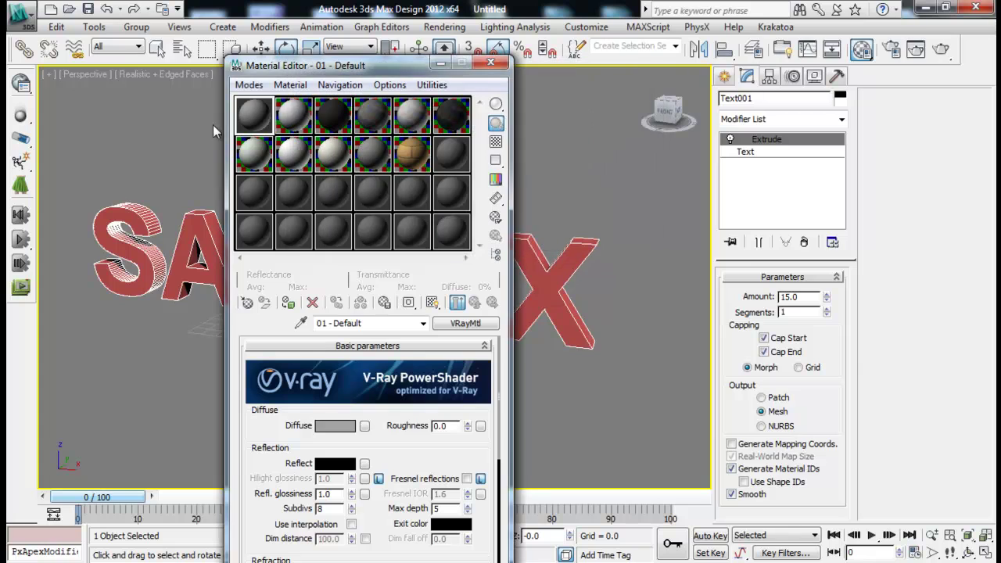
Step: Copy it to a second slot named 'White' with a pure white diffuse colour
left_click_drag(252, 117, 293, 118)
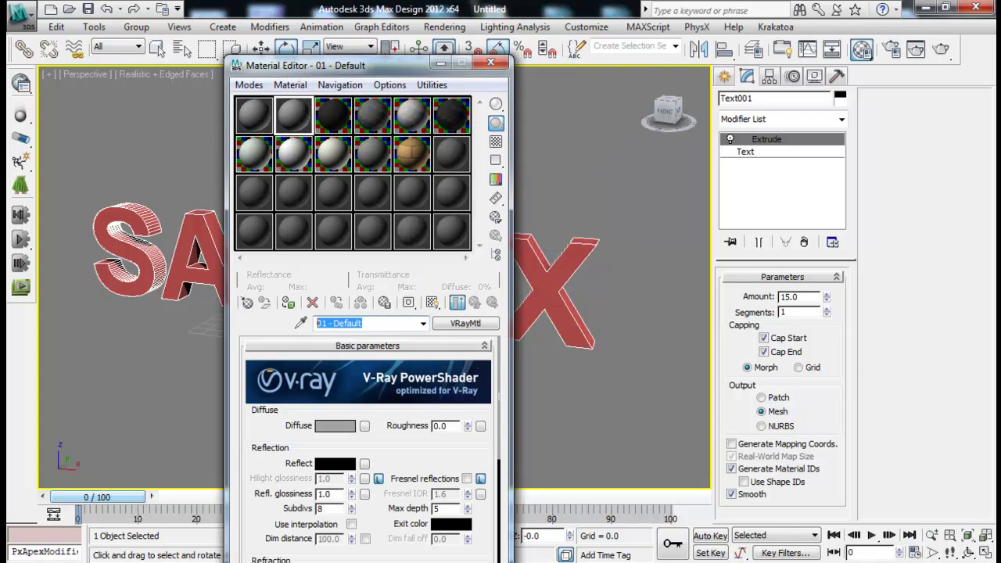
type("White")
key("Return")
left_click(336, 426)
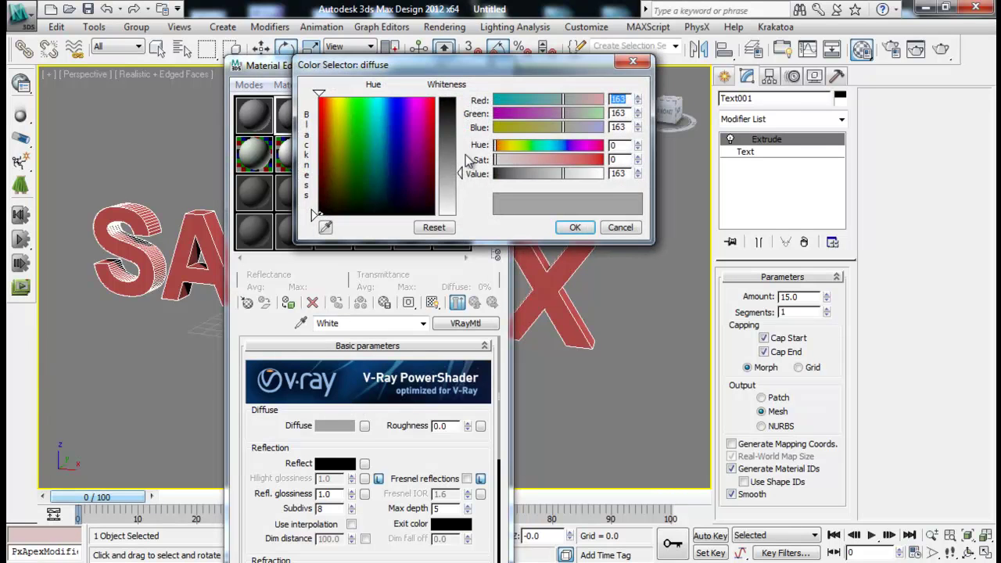
left_click_drag(462, 160, 505, 222)
left_click(577, 228)
Step: Apply the grey 01 - Default material to the SANVFX text
left_click_drag(390, 69, 830, 81)
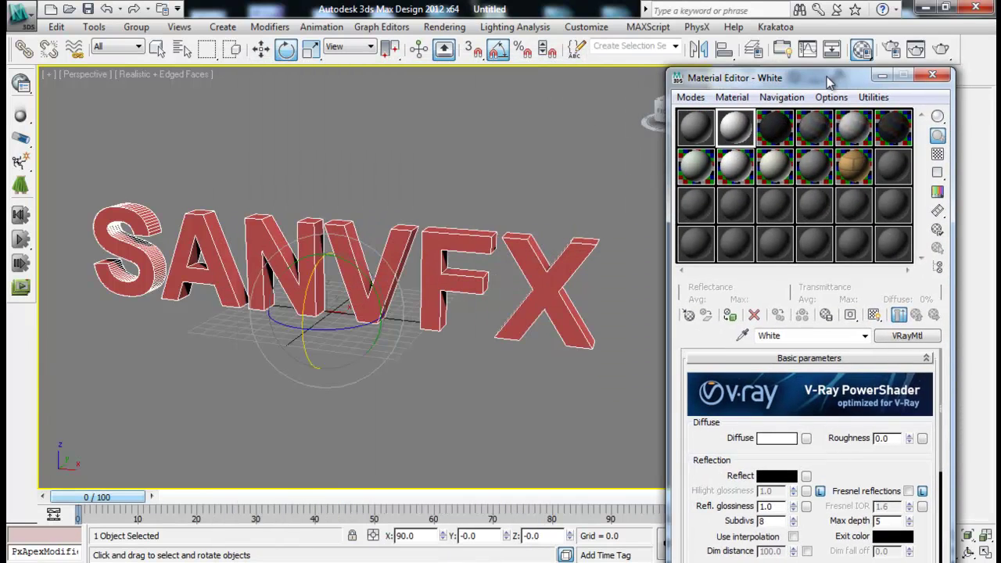
left_click(699, 131)
left_click_drag(698, 131, 469, 250)
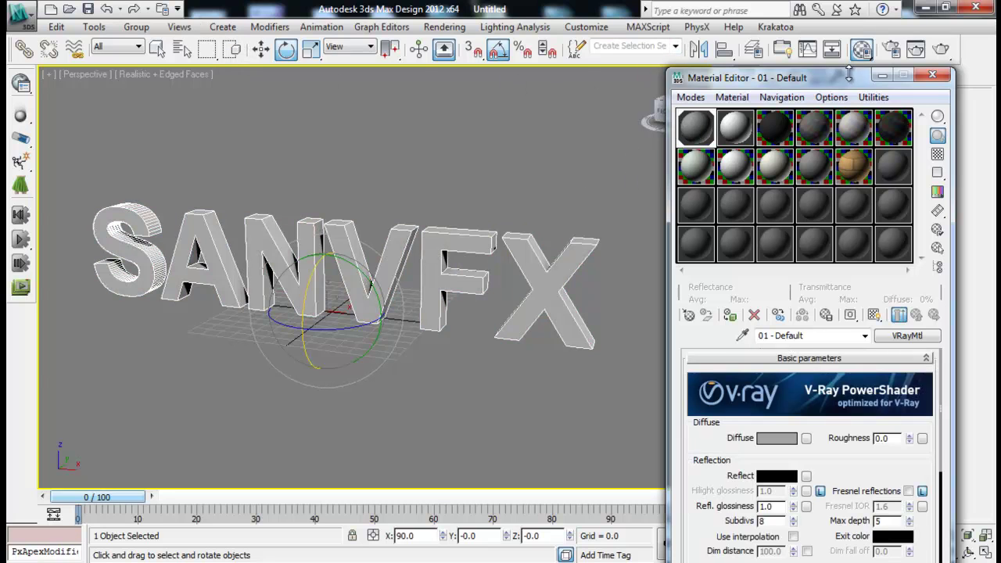
left_click_drag(851, 75, 930, 222)
Step: Create a VRayPlane ground in front of the text
left_click(724, 76)
left_click(755, 124)
left_click(729, 101)
left_click(755, 124)
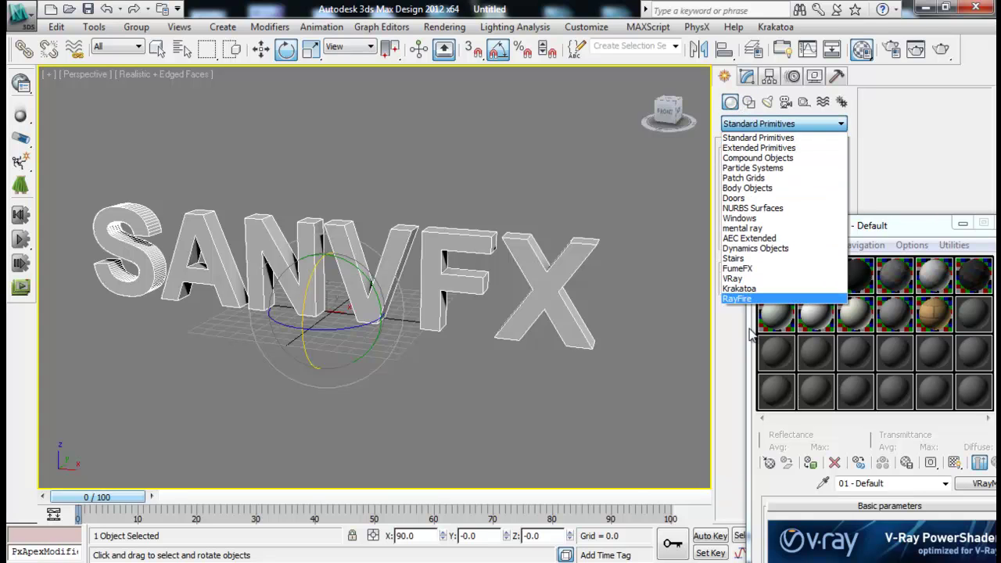
left_click(732, 279)
left_click(765, 192)
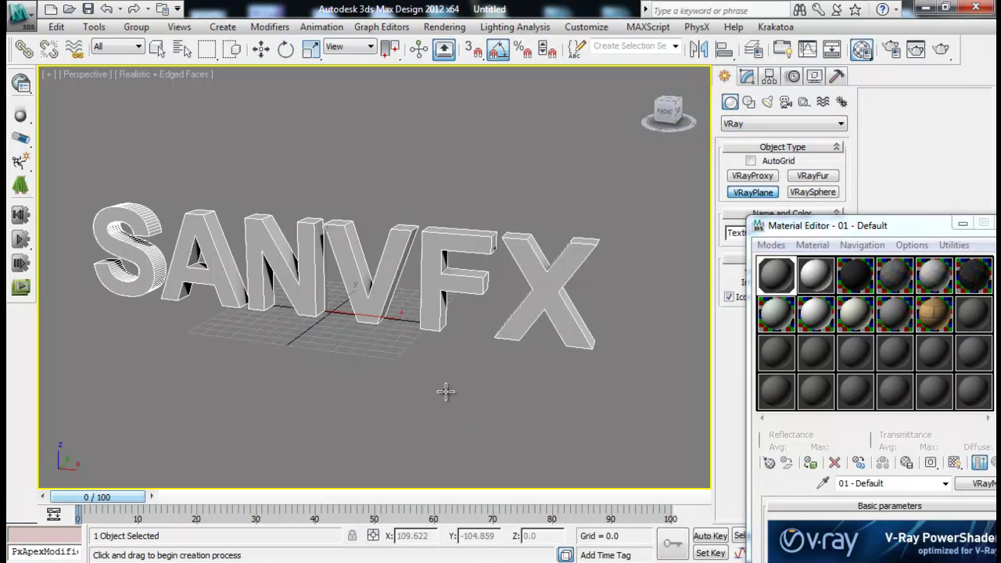
left_click(442, 389)
right_click(512, 359)
Step: Assign a material from the editor to the VRayPlane
left_click_drag(815, 310, 708, 354)
left_click_drag(445, 404, 444, 404)
left_click(531, 394)
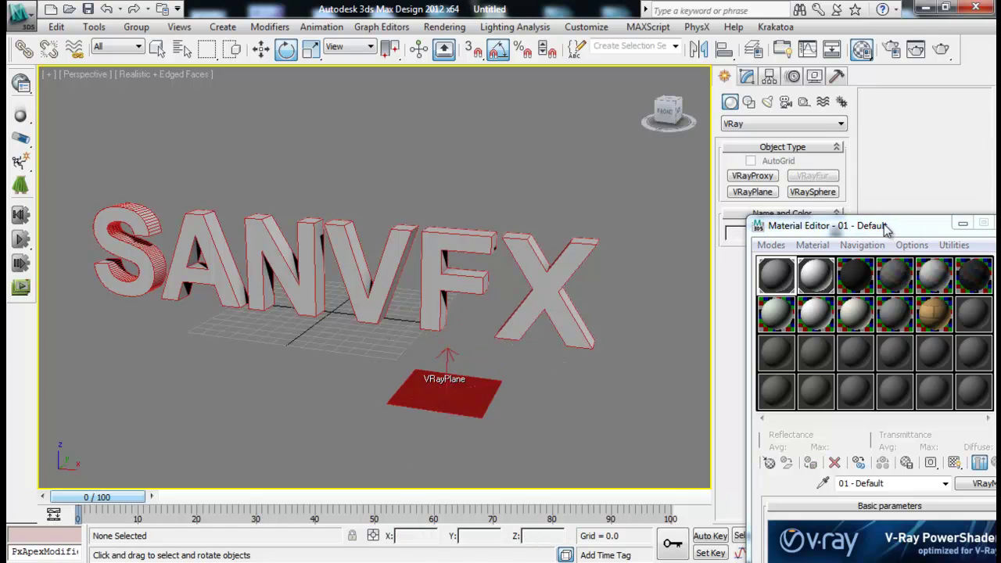
left_click_drag(897, 228, 413, 107)
Step: Render a production preview of the SANVFX text on its floor
left_click(481, 103)
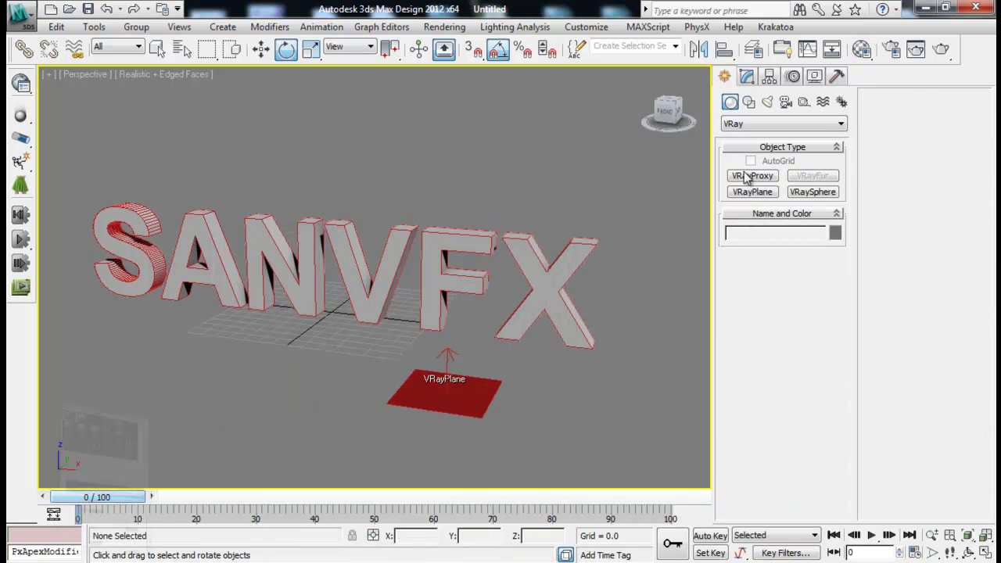
left_click(941, 51)
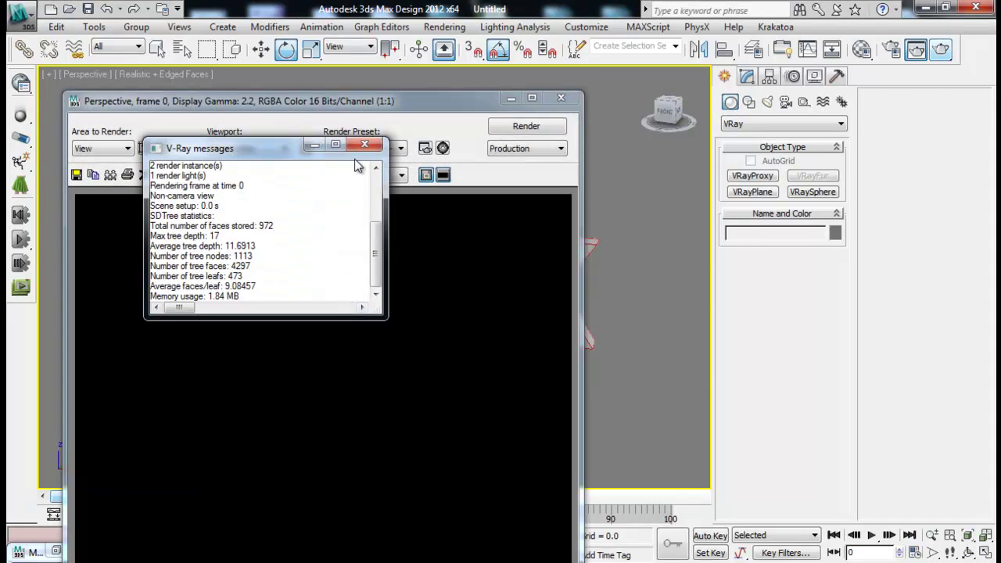
left_click_drag(397, 99, 755, 67)
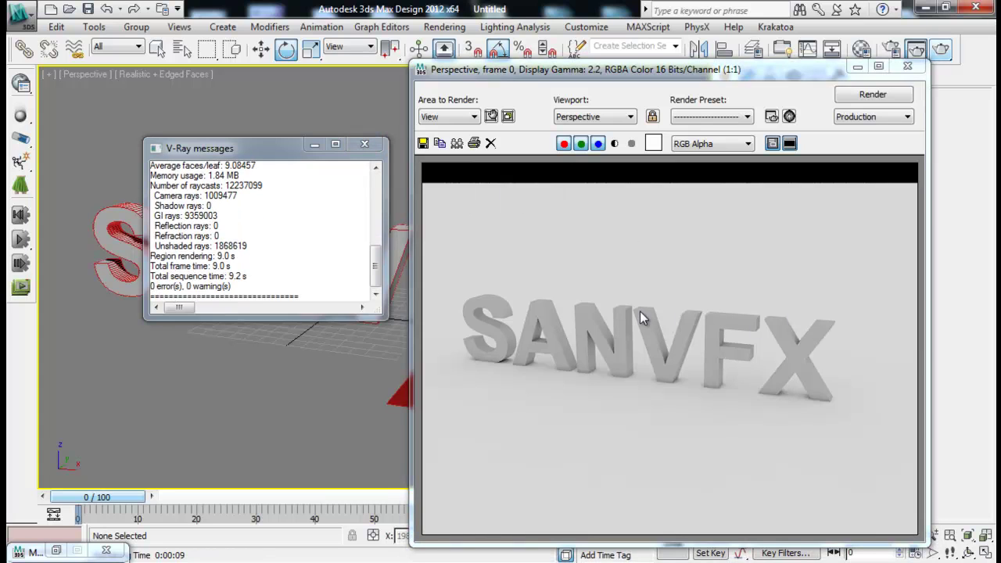
left_click(365, 144)
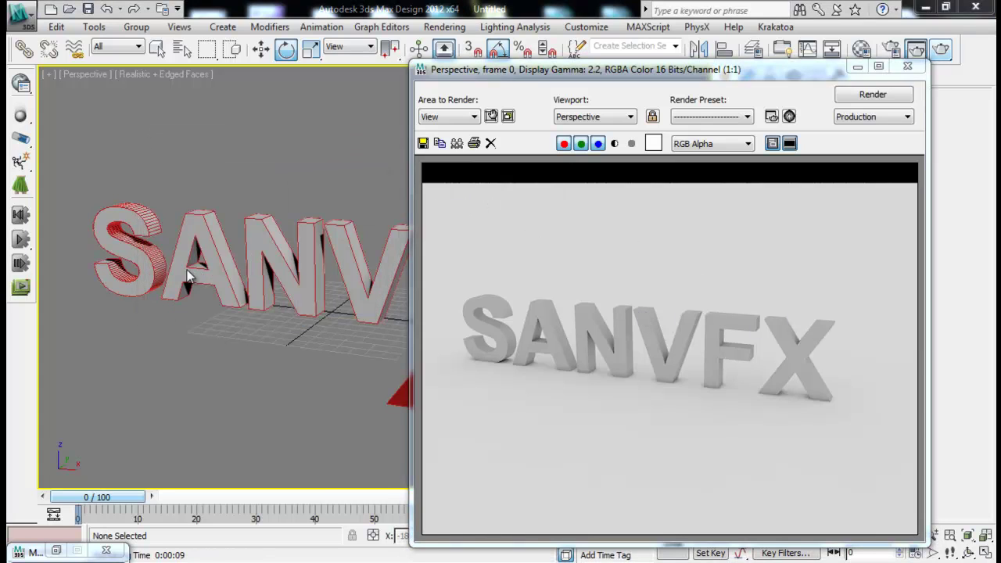
left_click(908, 65)
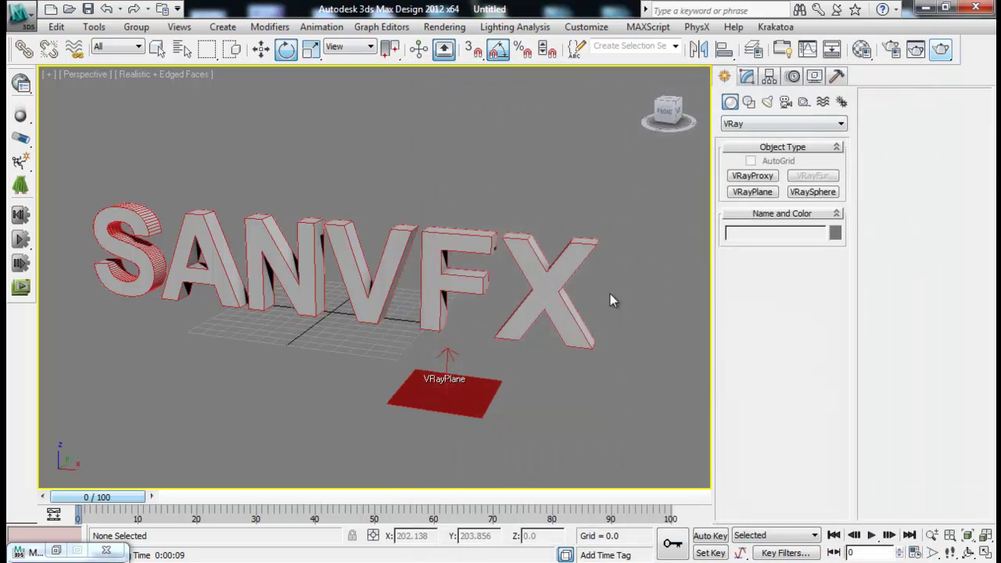
Step: Close the material editor, select the SANVFX text and set Create category to RayFire
middle_click_drag(396, 312, 449, 305, "alt")
middle_click_drag(585, 310, 635, 312, "alt")
left_click(53, 551)
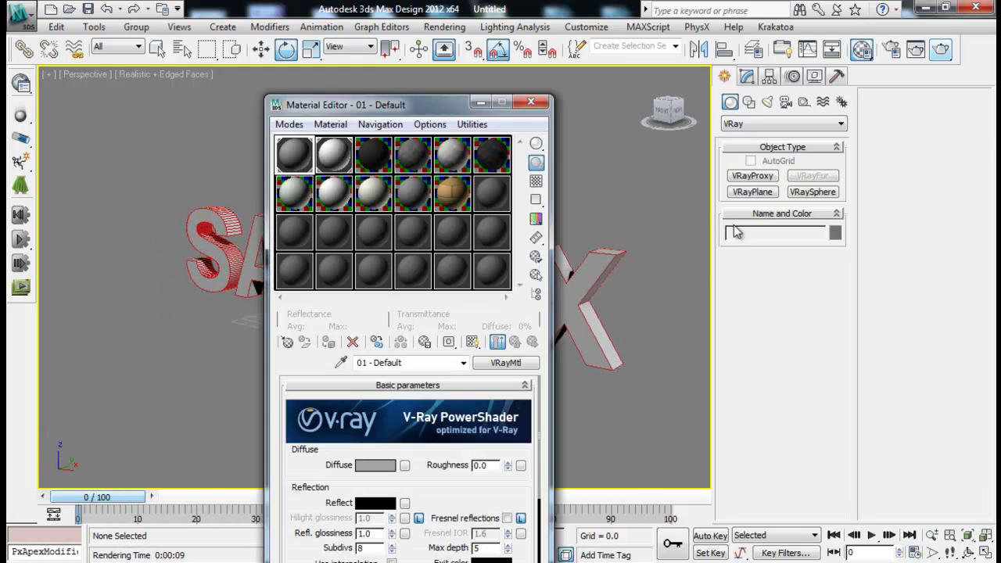
left_click(531, 103)
middle_click_drag(581, 171, 520, 196, "alt")
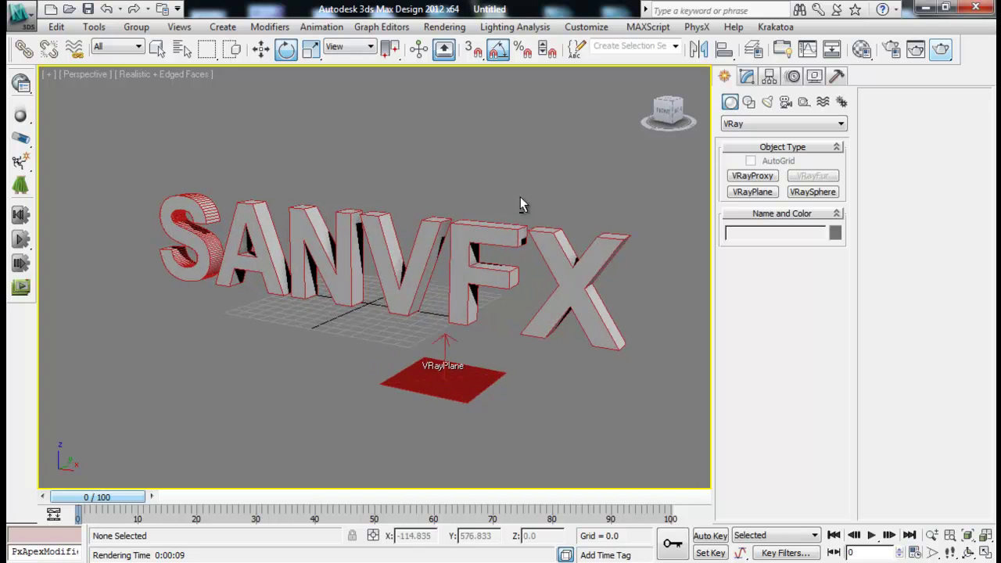
left_click(506, 280)
left_click(809, 125)
left_click(747, 303)
Step: In the RayFire Floater, add the SANVFX text as an impact object
left_click(753, 175)
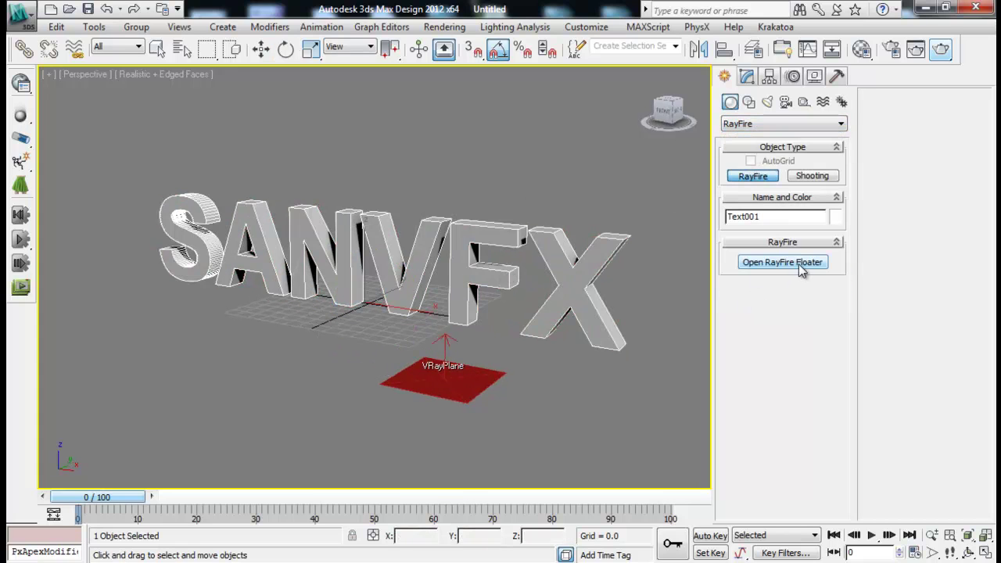
left_click(801, 268)
left_click_drag(268, 127, 754, 103)
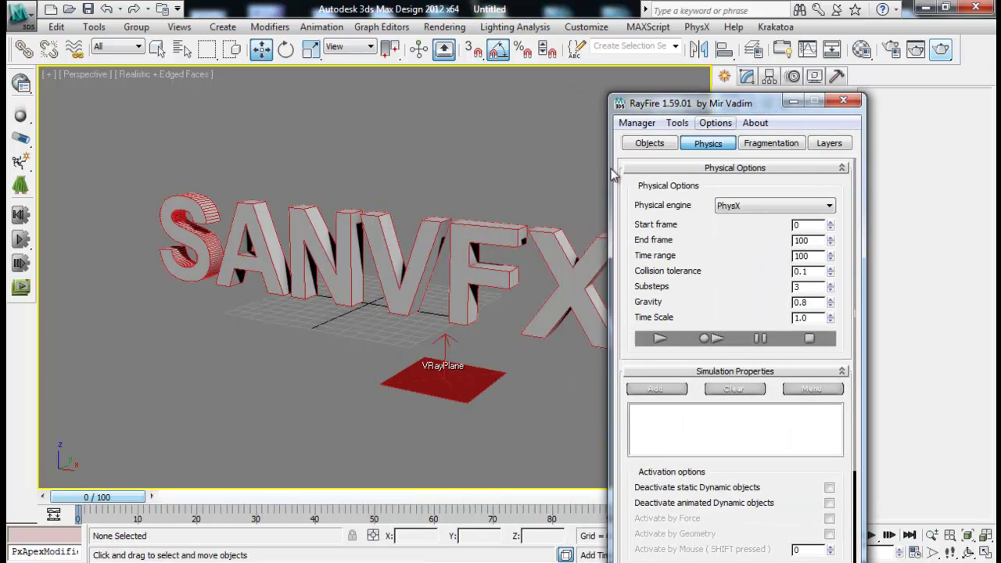
left_click(651, 146)
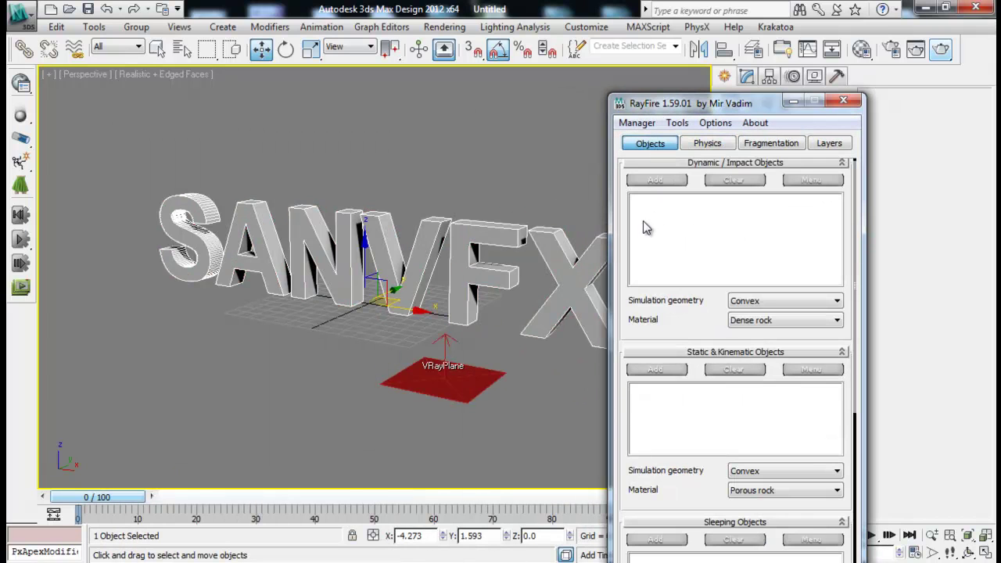
left_click(660, 182)
Step: Set fragmentation to Voronoi - Uniform, iterations 400 and 15, secondary tesselation 2
left_click(776, 144)
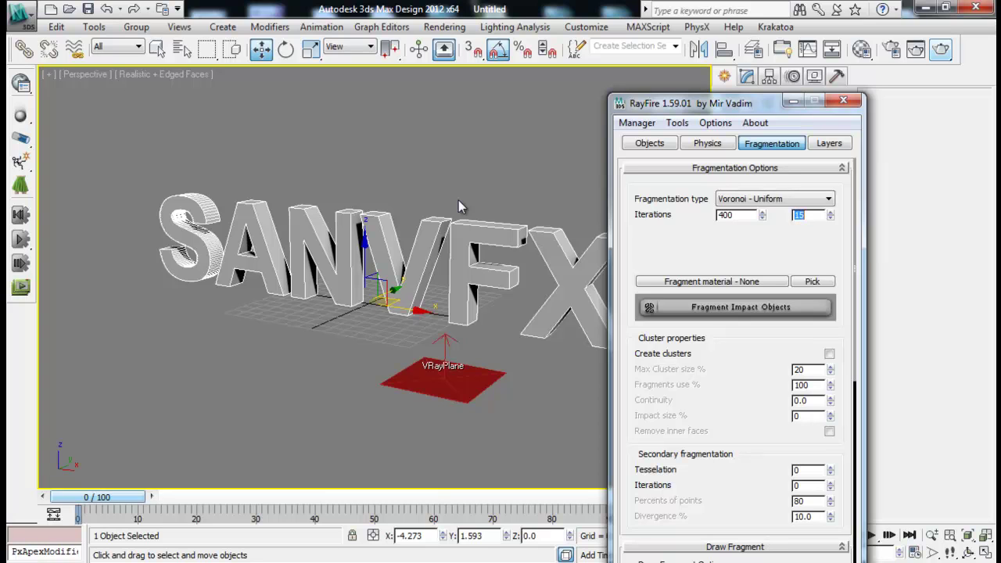
left_click_drag(783, 418, 769, 281)
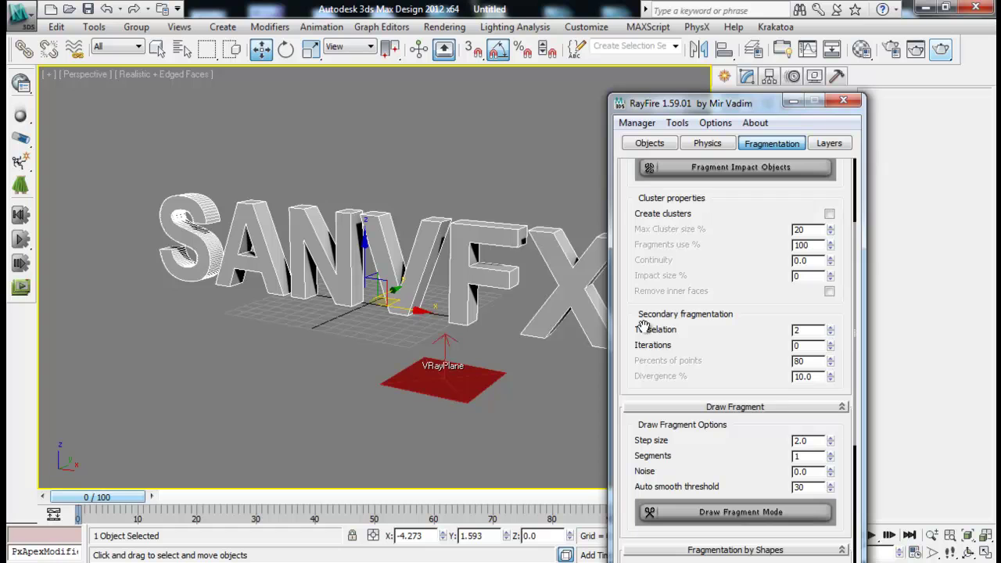
left_click_drag(738, 304, 732, 444)
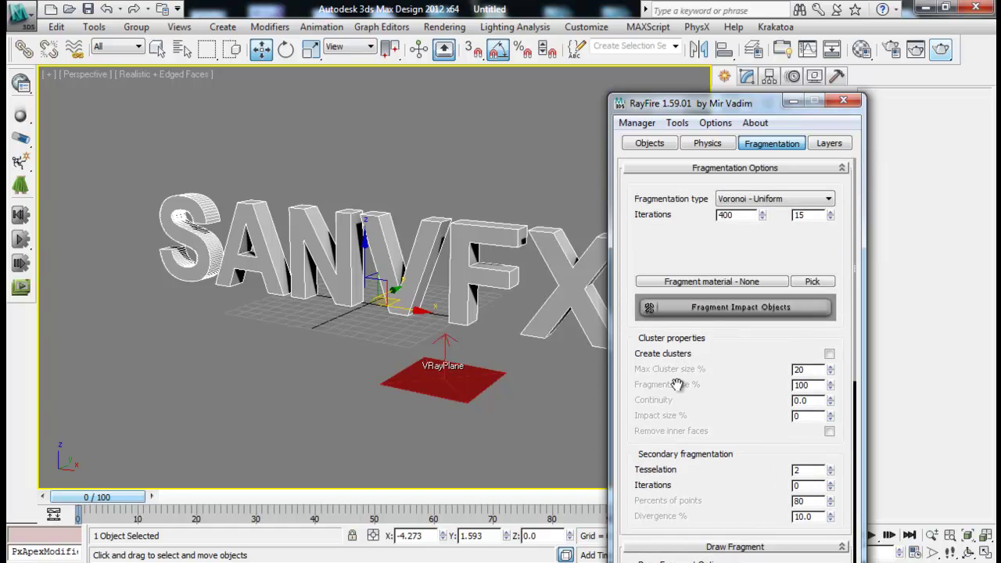
middle_click_drag(380, 256, 368, 262, "alt")
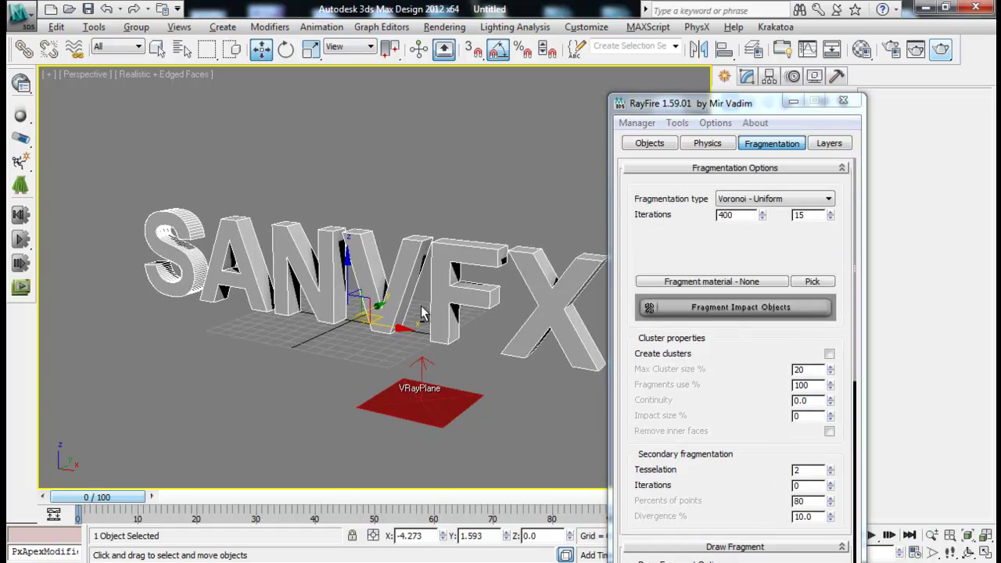
Step: Fragment the SANVFX impact objects and pull one piece out to check the fracture
left_click(730, 309)
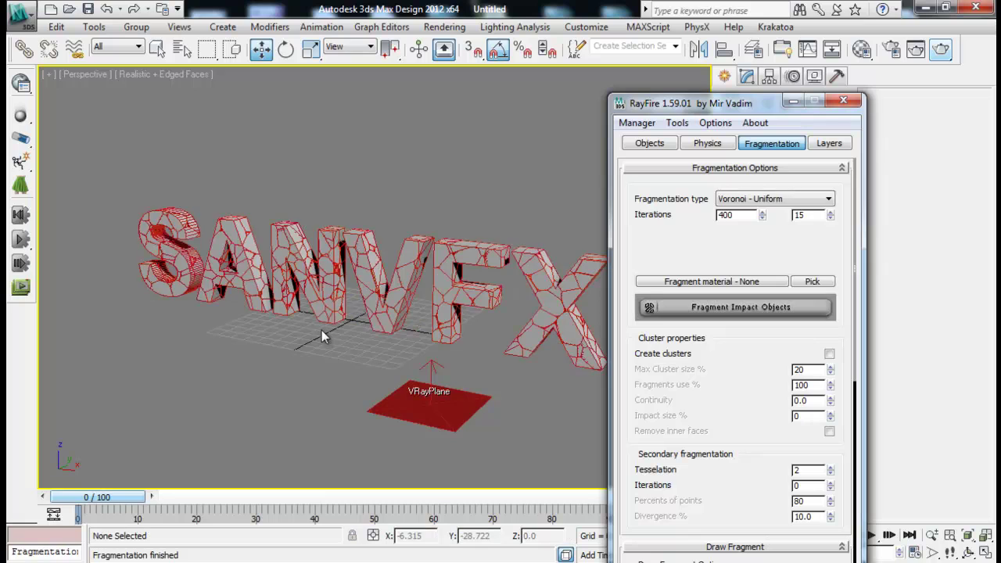
middle_click_drag(322, 330, 402, 254, "alt")
left_click(397, 328)
left_click_drag(378, 259, 331, 303)
Step: Undo the test fragment move and return to RayFire's Objects lists
scroll(450, 262, "up", 6)
middle_click_drag(450, 263, 589, 276, "alt")
key("ctrl+z")
scroll(589, 276, "down", 3)
left_click(641, 150)
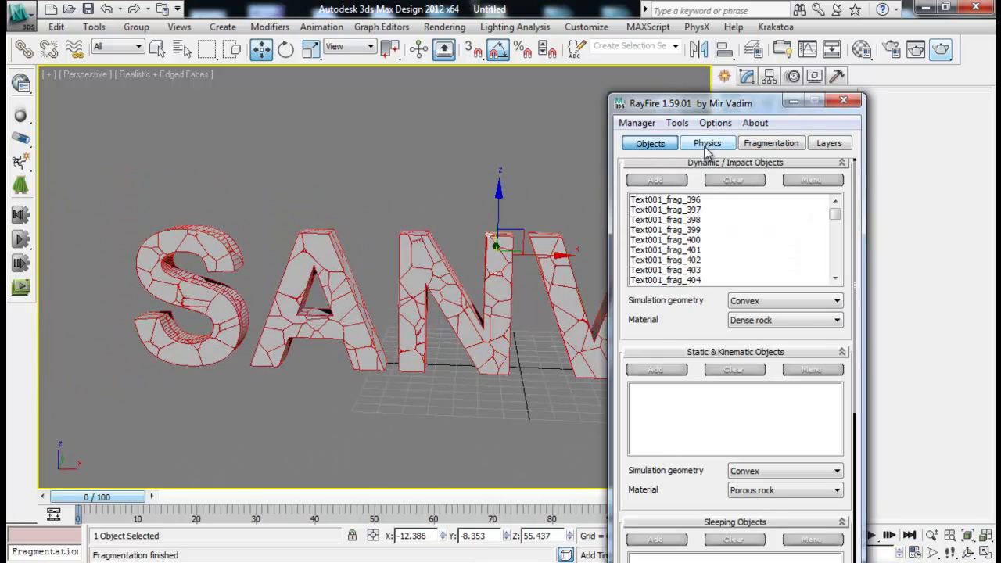
Step: Create an RF_Bomb helper from the RayFire helpers in the scene
left_click(793, 101)
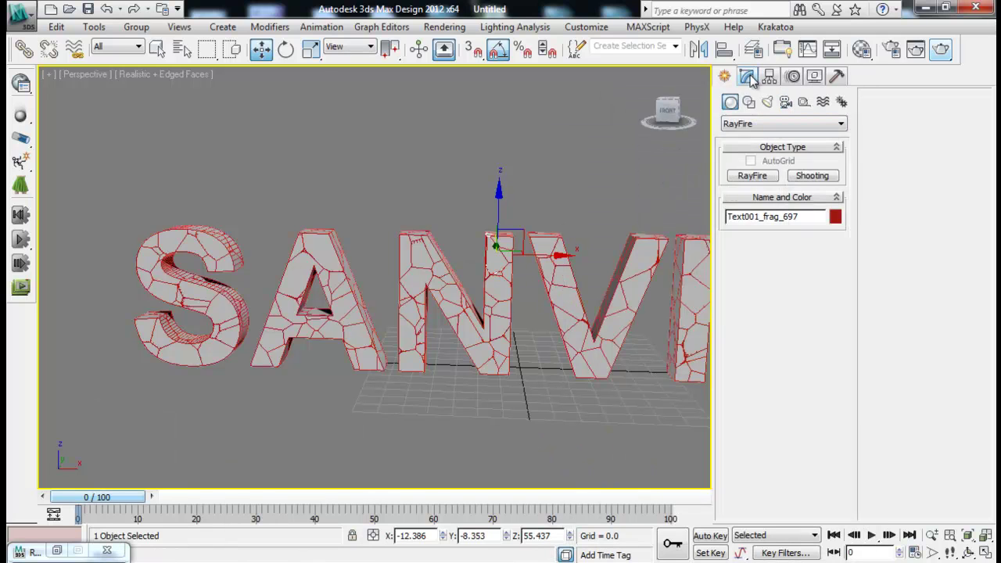
middle_click_drag(563, 263, 475, 267)
scroll(469, 259, "down", 4)
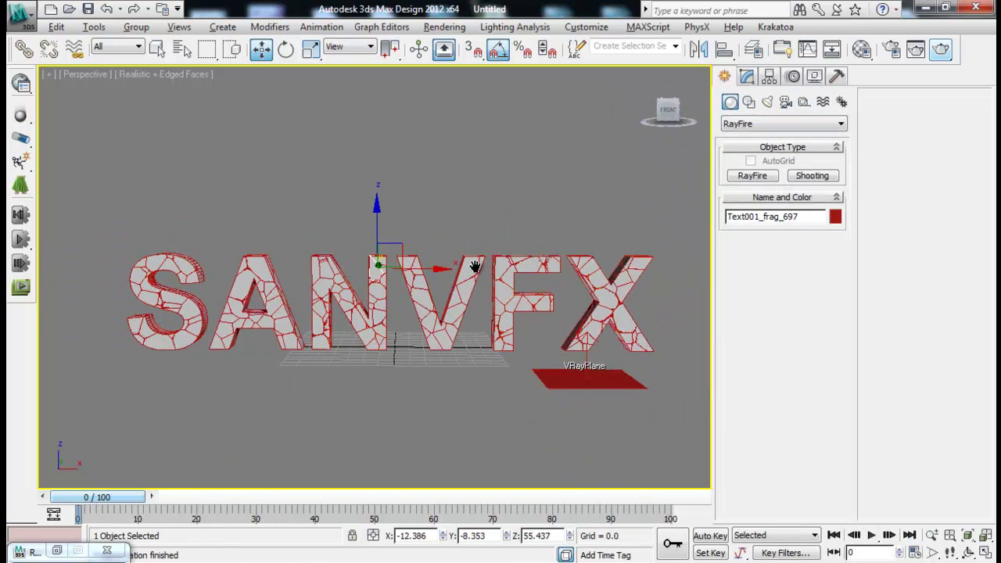
left_click(804, 104)
left_click(784, 124)
left_click(755, 234)
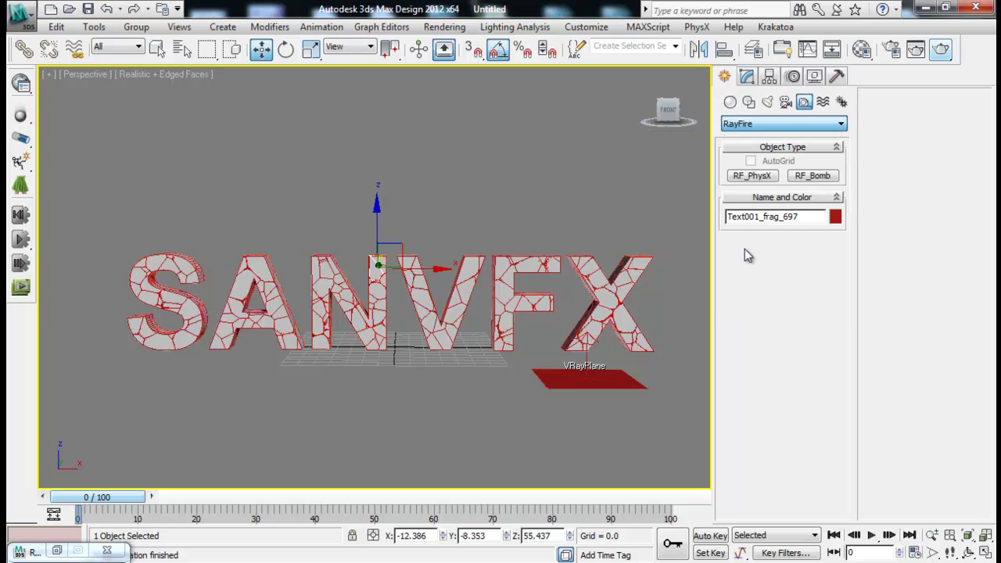
left_click(803, 179)
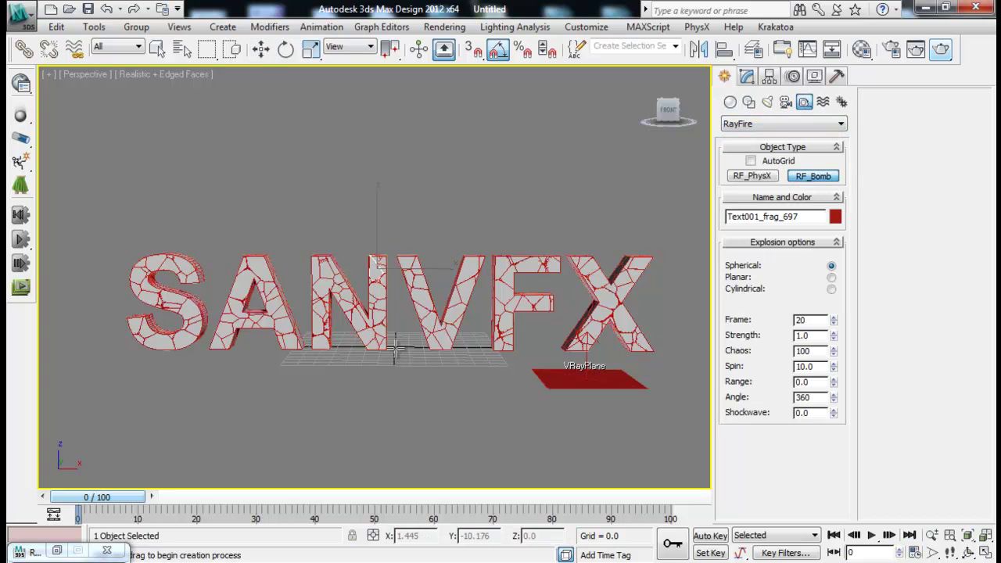
left_click(394, 348)
Step: Move the bomb into the centre of the fractured letters
middle_click_drag(477, 354, 425, 409, "alt")
key("w")
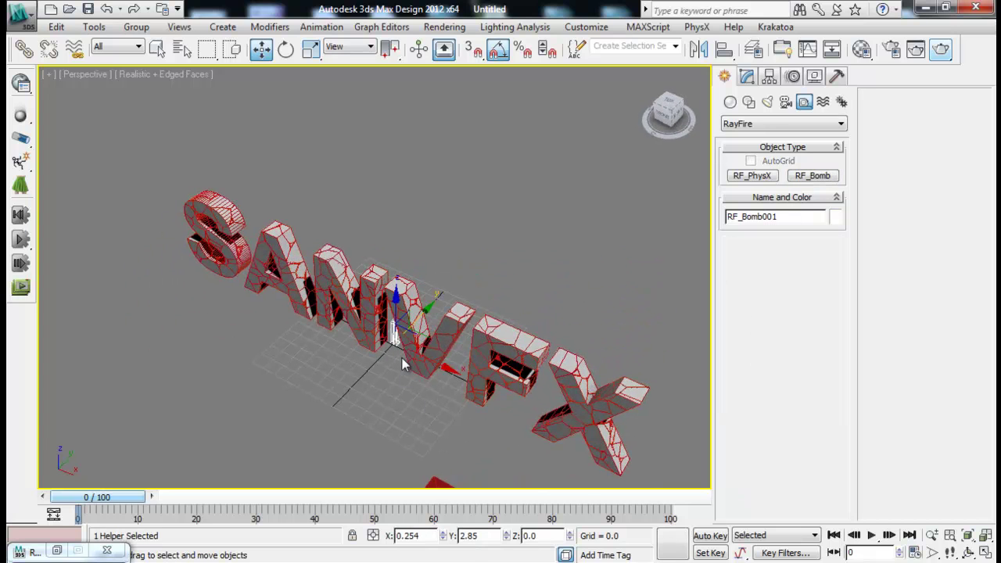
left_click_drag(433, 313, 420, 316)
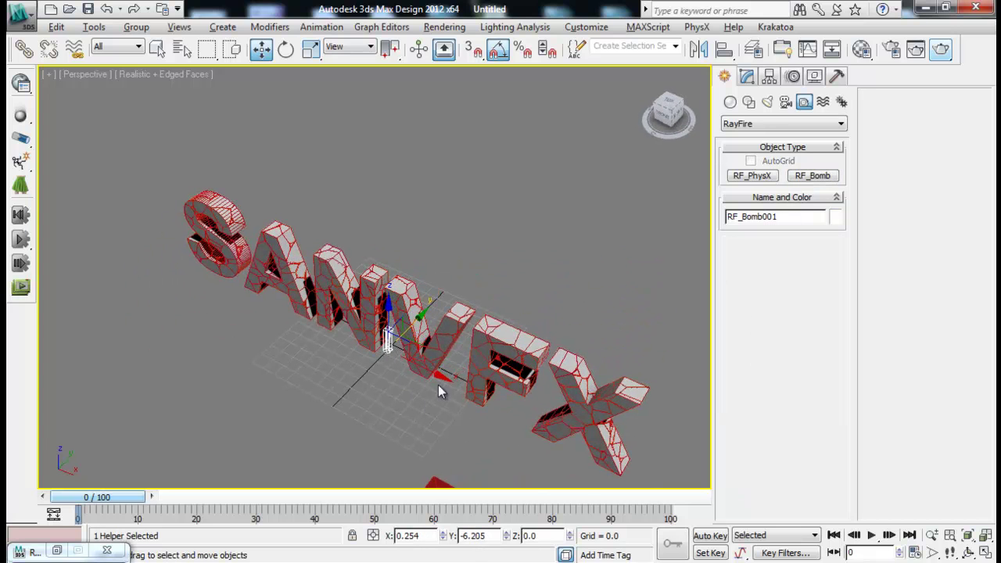
middle_click_drag(442, 393, 485, 360, "alt")
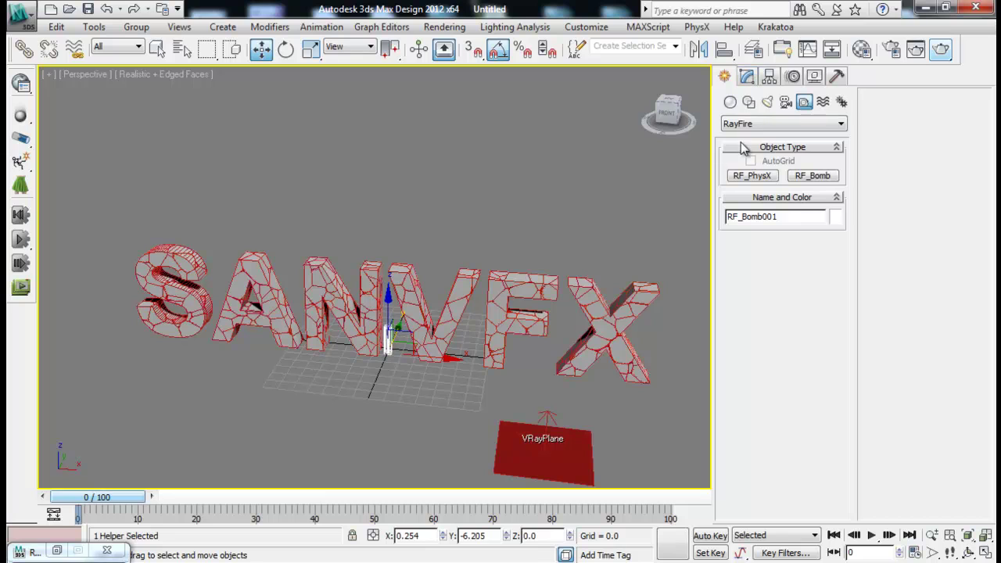
Step: Set the bomb to go off at frame 6 and raise its range to 16.8
left_click(749, 79)
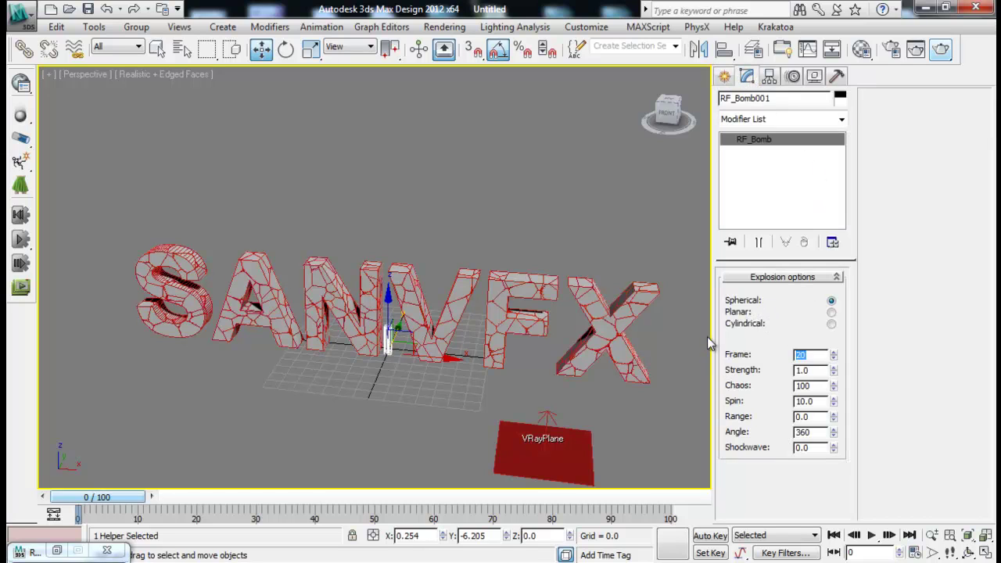
type("5")
middle_click_drag(359, 367, 380, 368)
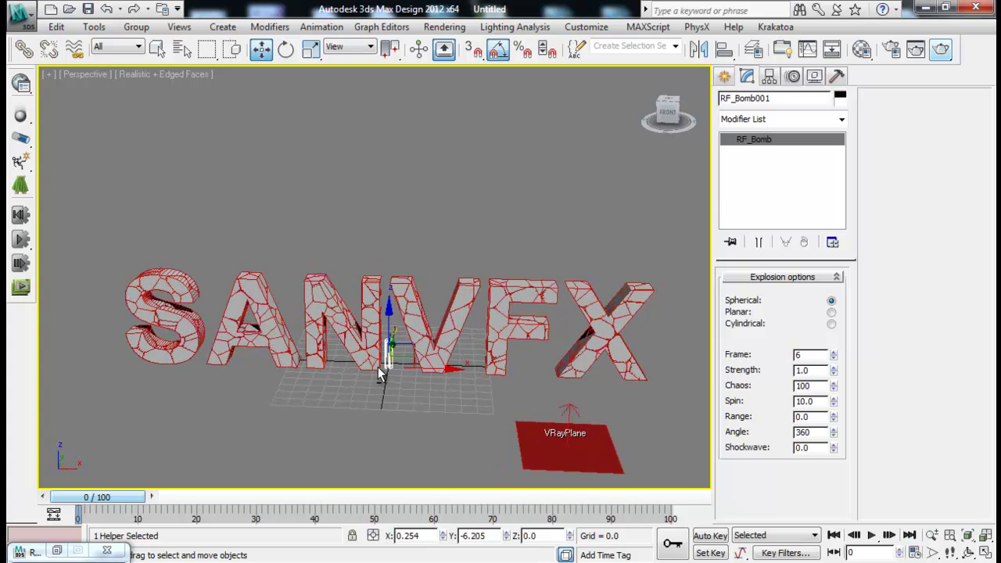
left_click_drag(835, 419, 842, 356)
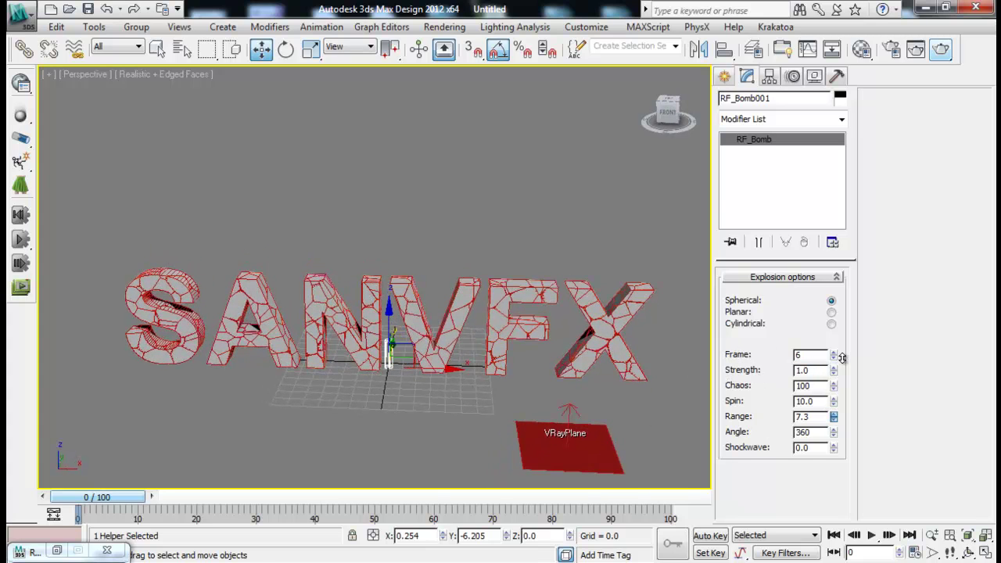
left_click_drag(846, 290, 846, 286)
middle_click_drag(369, 328, 366, 317, "alt")
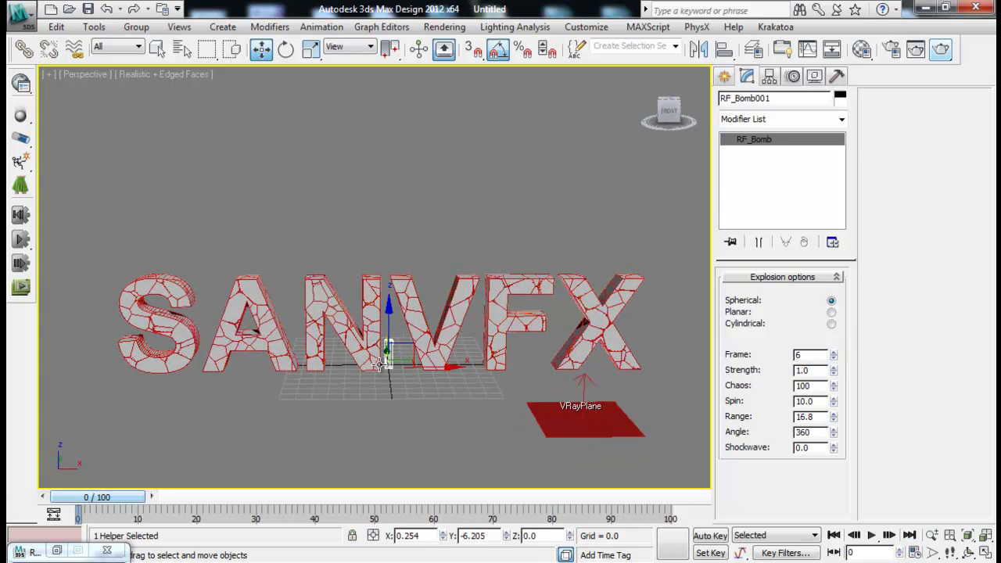
Step: Turn on Show bombs range in RayFire's Options
left_click(56, 550)
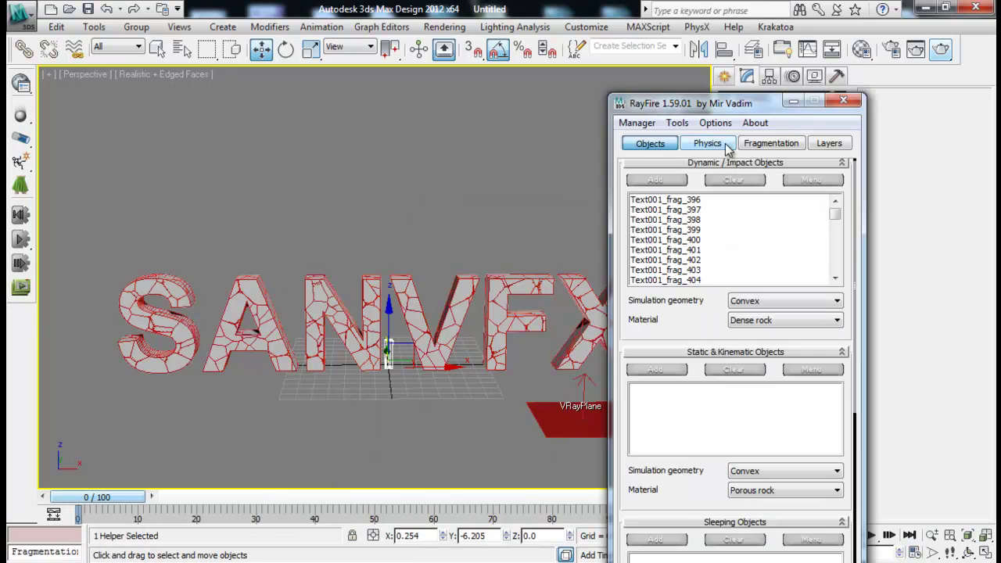
left_click(714, 123)
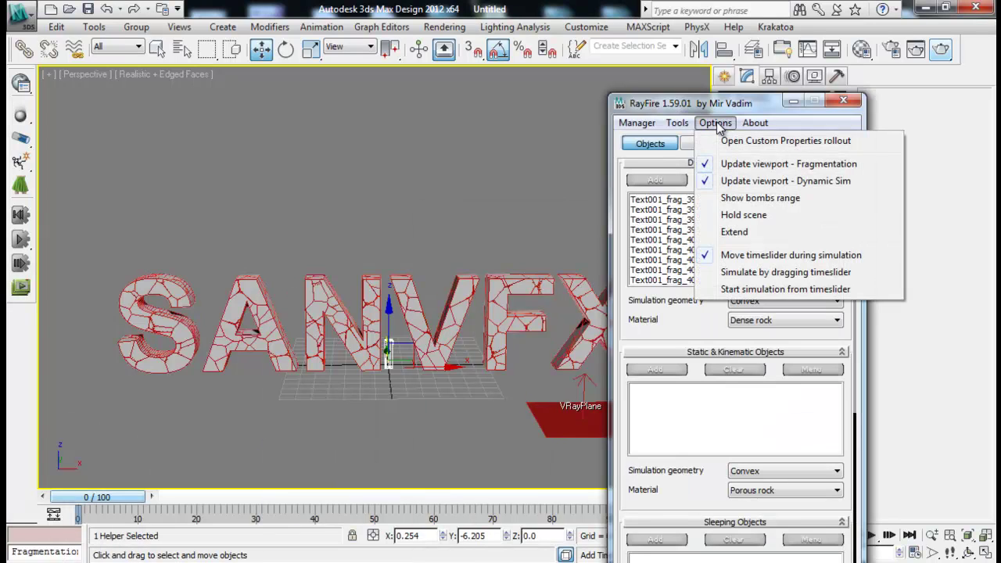
left_click(757, 200)
left_click(794, 103)
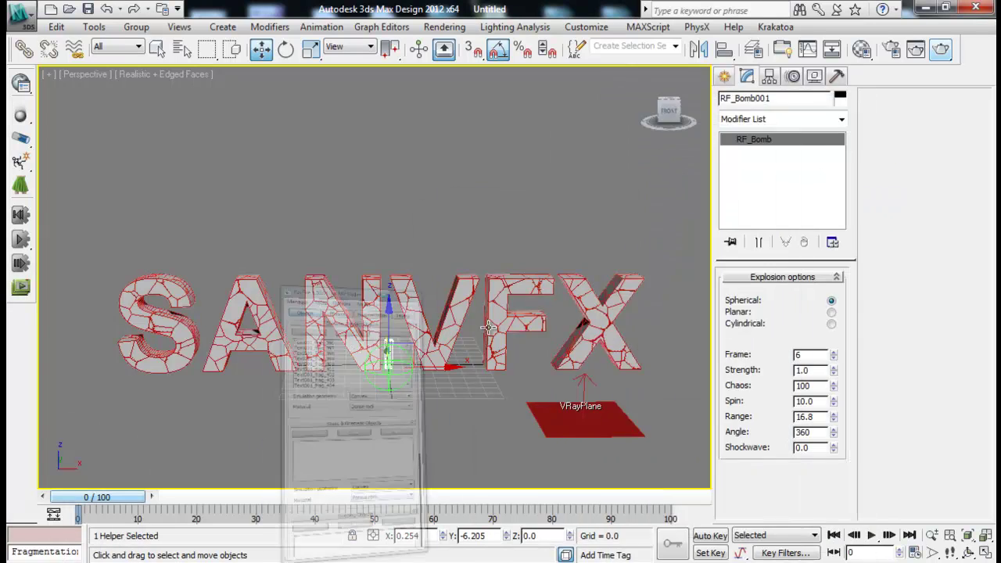
Step: Enlarge the bomb range to 148 so the green sphere envelops all letters
left_click_drag(837, 350, 796, 39)
middle_click_drag(315, 400, 496, 356, "alt")
scroll(496, 363, "down", 4)
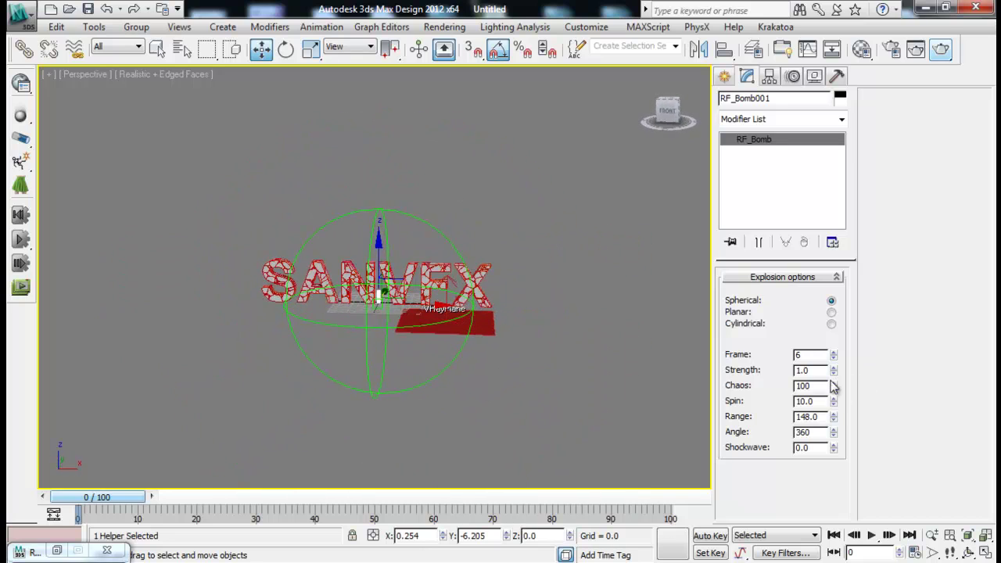
middle_click_drag(394, 352, 431, 369)
scroll(433, 403, "up", 3)
left_click(57, 551)
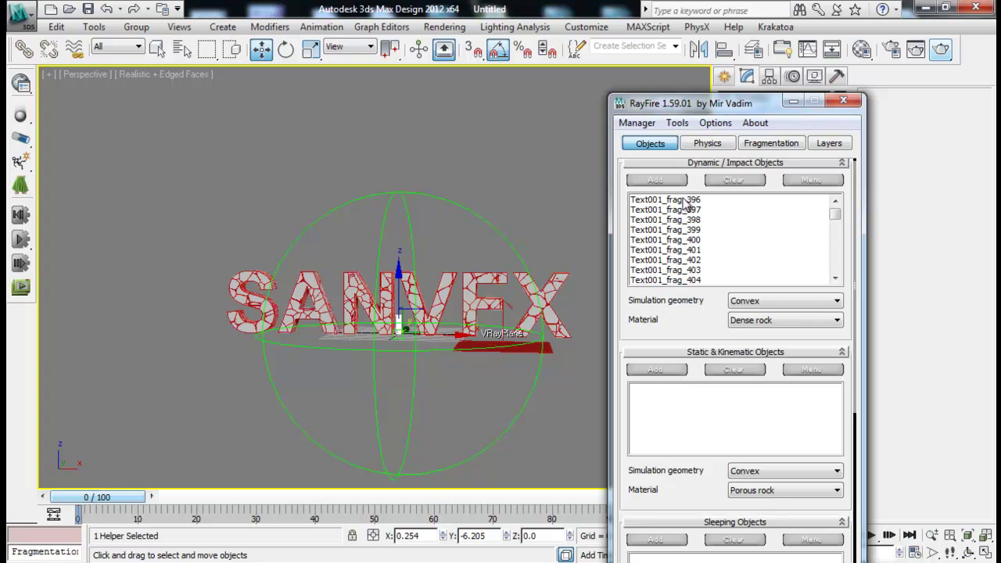
Step: Add RF_Bomb001 to the RayFire simulation properties list
left_click(705, 144)
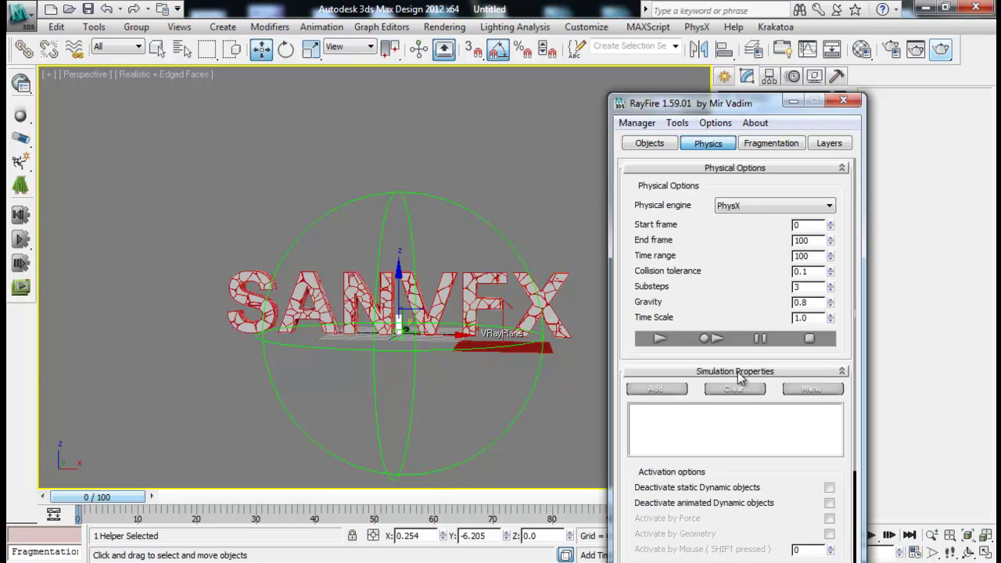
left_click(669, 390)
left_click_drag(692, 300, 700, 216)
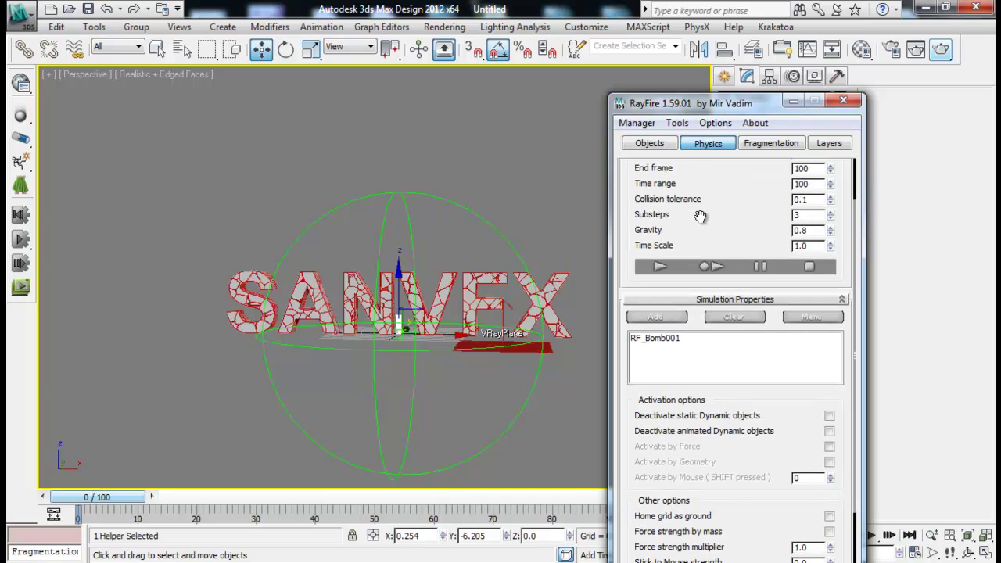
left_click(648, 147)
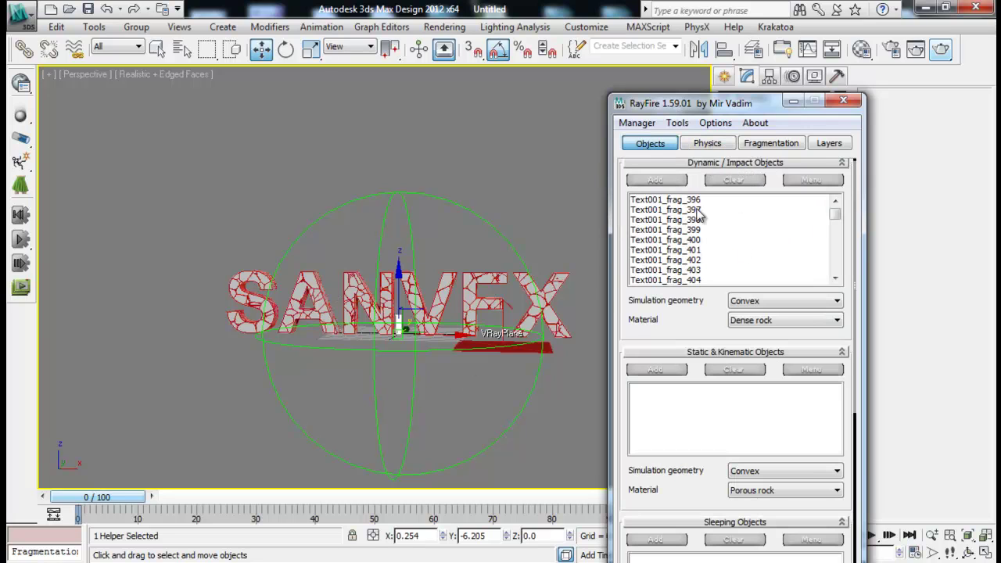
left_click(706, 146)
Step: Enable Deactivate static Dynamic objects and Activate by Force, then preview the simulation
scroll(750, 438, "down", 3)
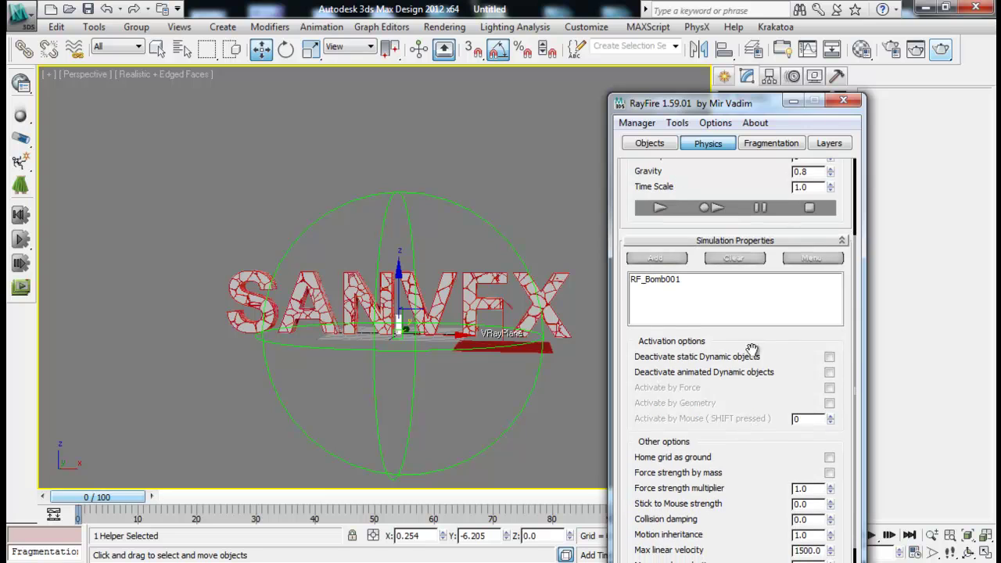
left_click(830, 358)
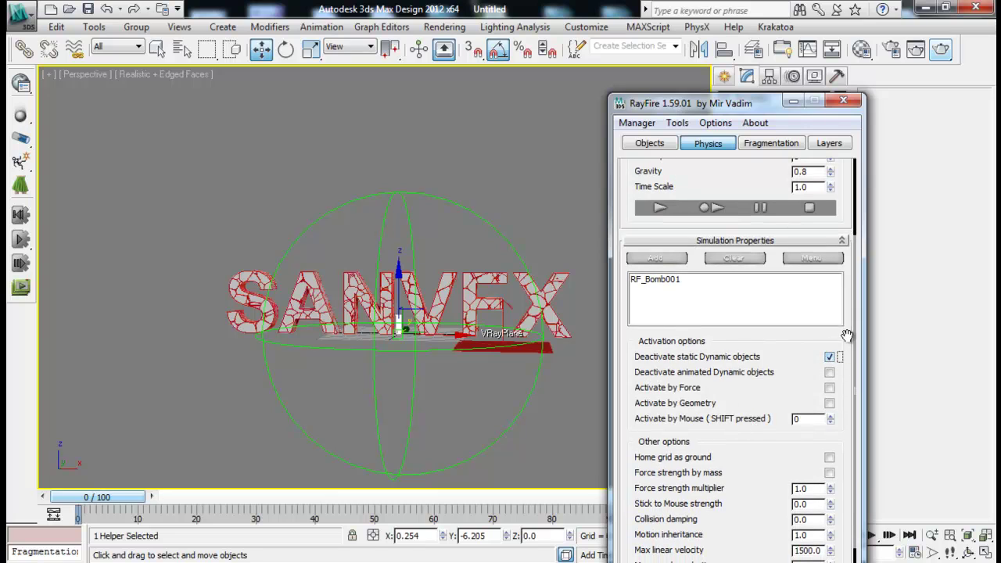
left_click_drag(793, 401, 790, 359)
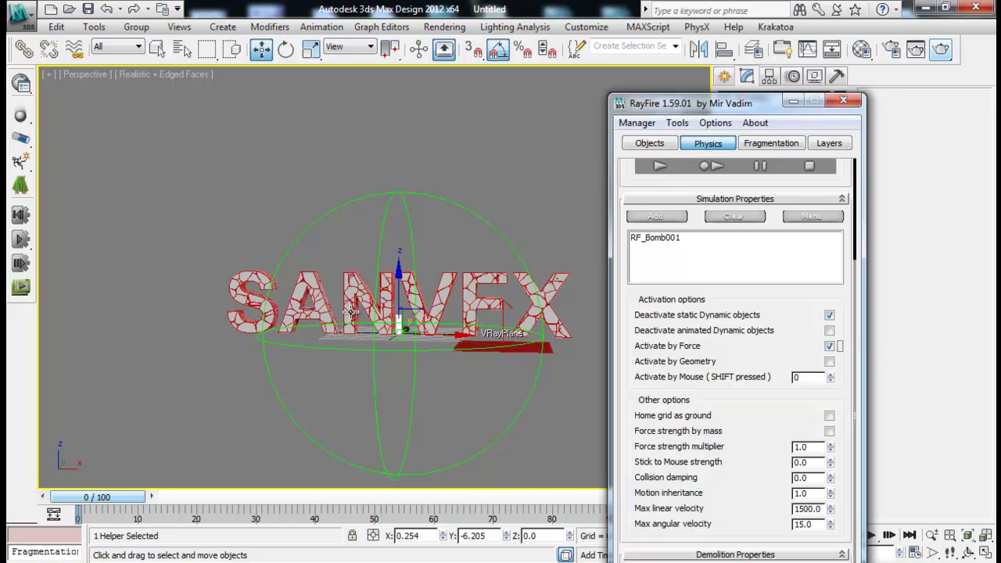
middle_click_drag(353, 311, 344, 335, "alt")
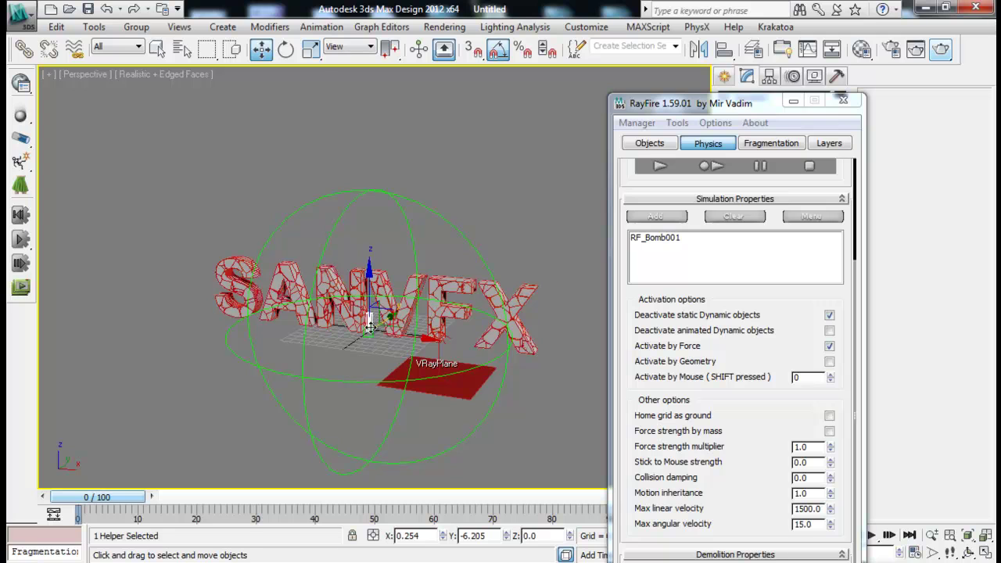
middle_click_drag(412, 242, 281, 381, "alt")
left_click_drag(738, 105, 754, 53)
scroll(789, 291, "up", 5)
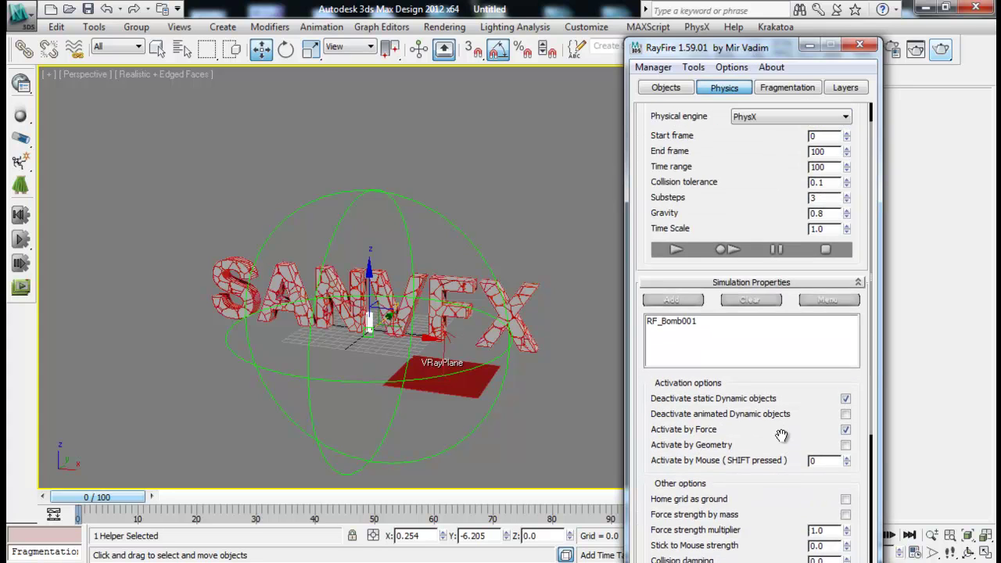
middle_click_drag(432, 291, 449, 291, "alt")
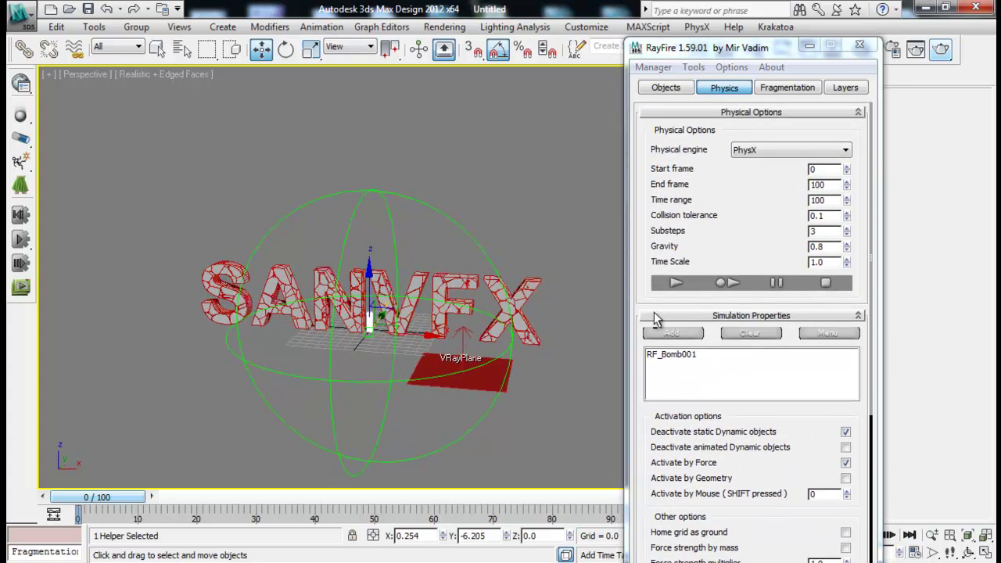
Step: Preview the RayFire explosion of the SANVFX text, then stop it to restore the intact letters
left_click(721, 285)
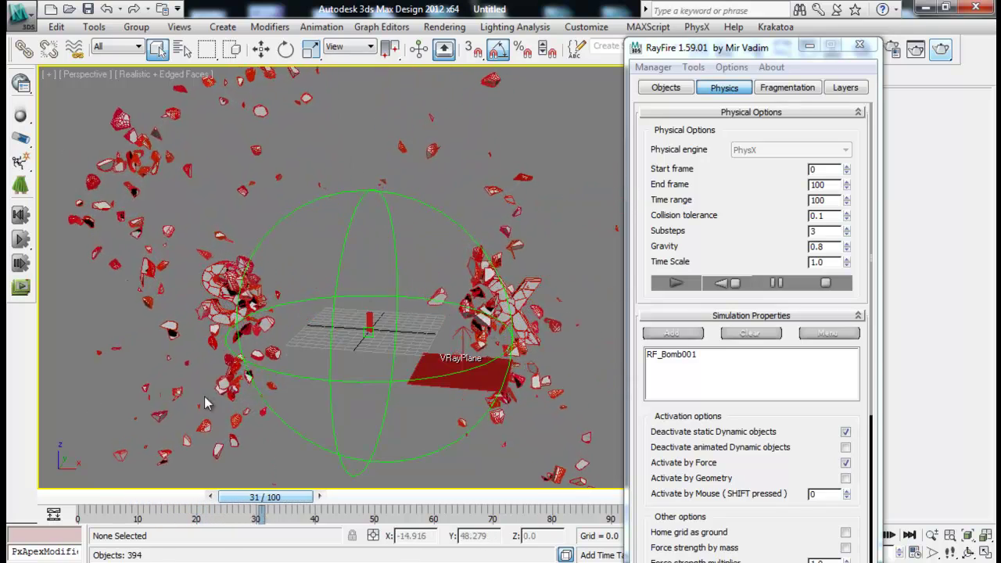
left_click(728, 285)
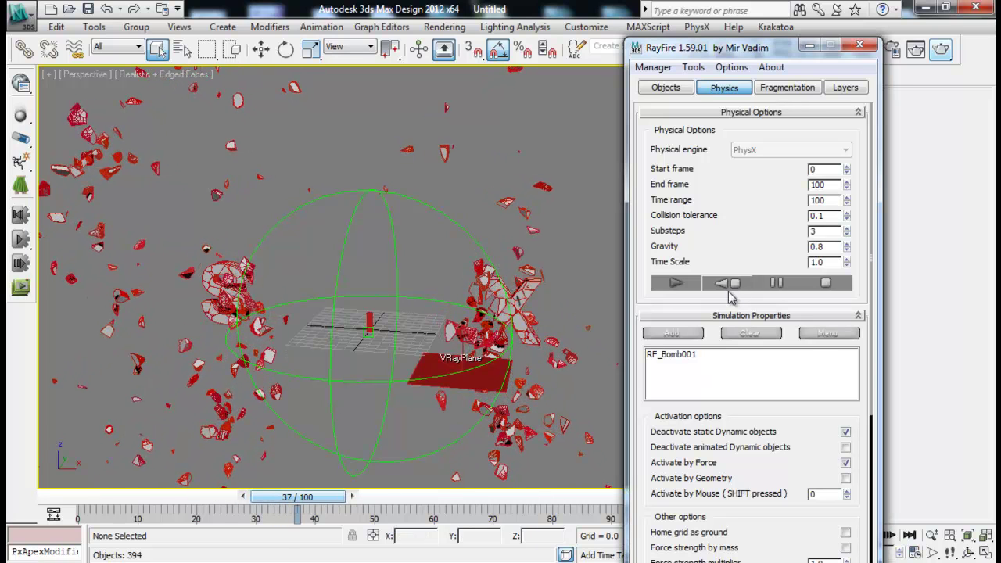
left_click(728, 288)
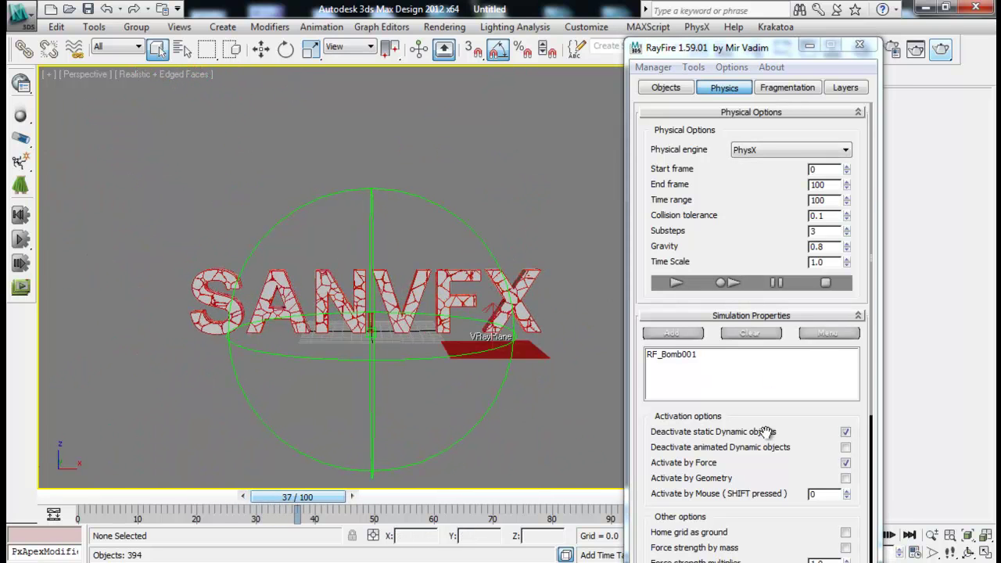
Step: Scroll RayFire's Physics panel to Other options for Home grid as ground, viewing the text from above
left_click_drag(799, 469, 799, 311)
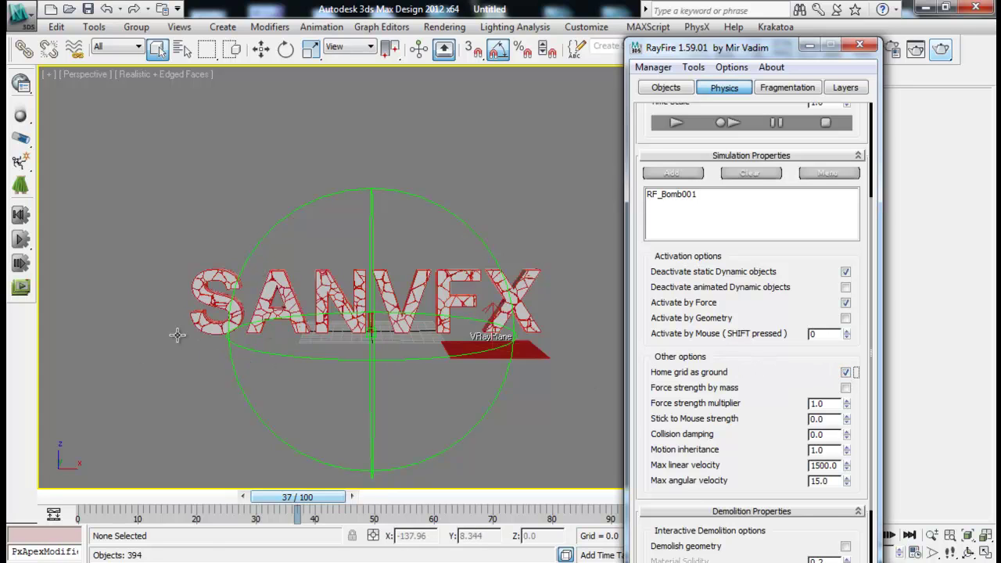
middle_click_drag(412, 354, 396, 361, "alt")
scroll(778, 362, "up", 5)
scroll(716, 181, "up", 2)
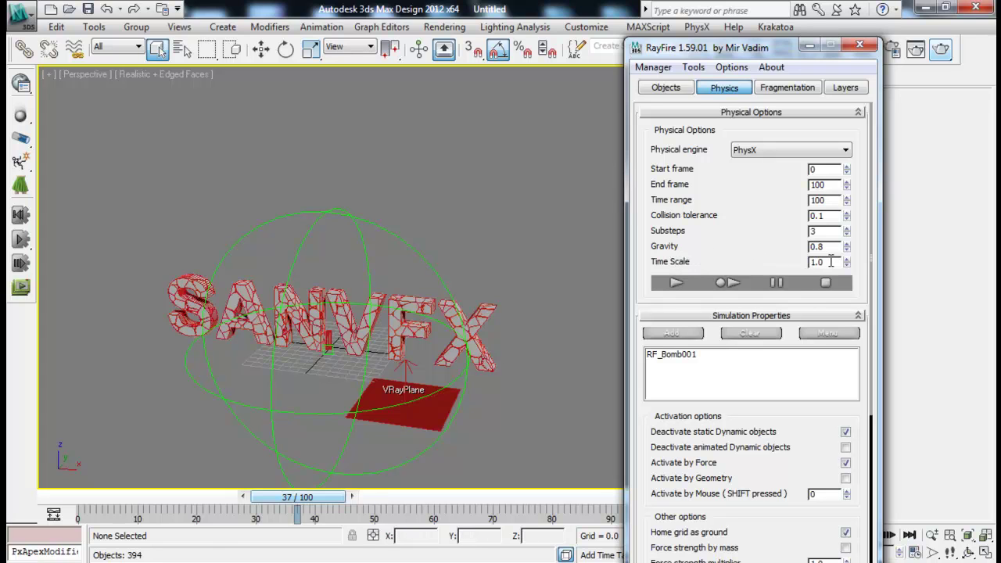
Step: Lower the RayFire time scale to 0.2 and run the slow-motion explosion preview
middle_click_drag(388, 303, 435, 280, "alt")
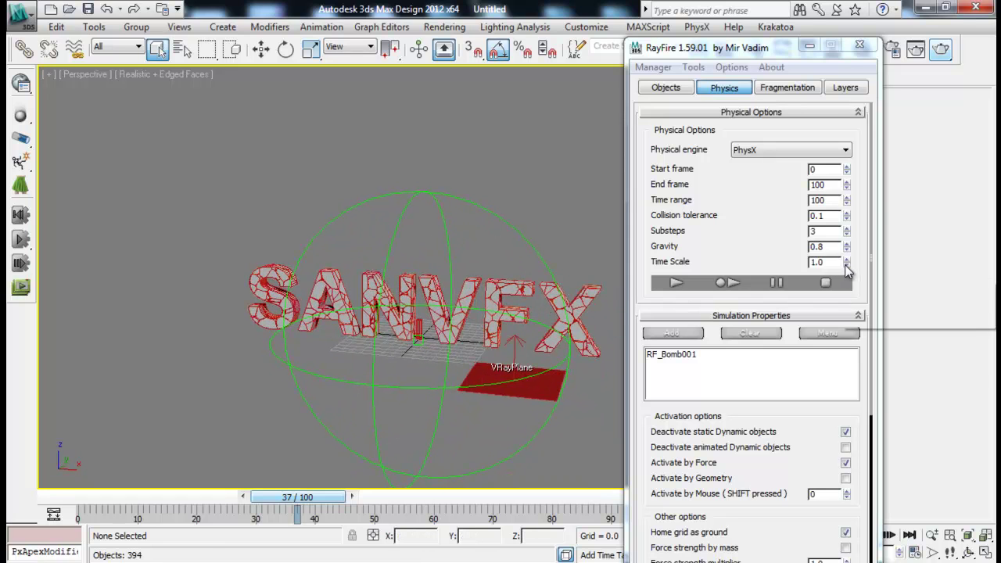
left_click_drag(847, 265, 848, 302)
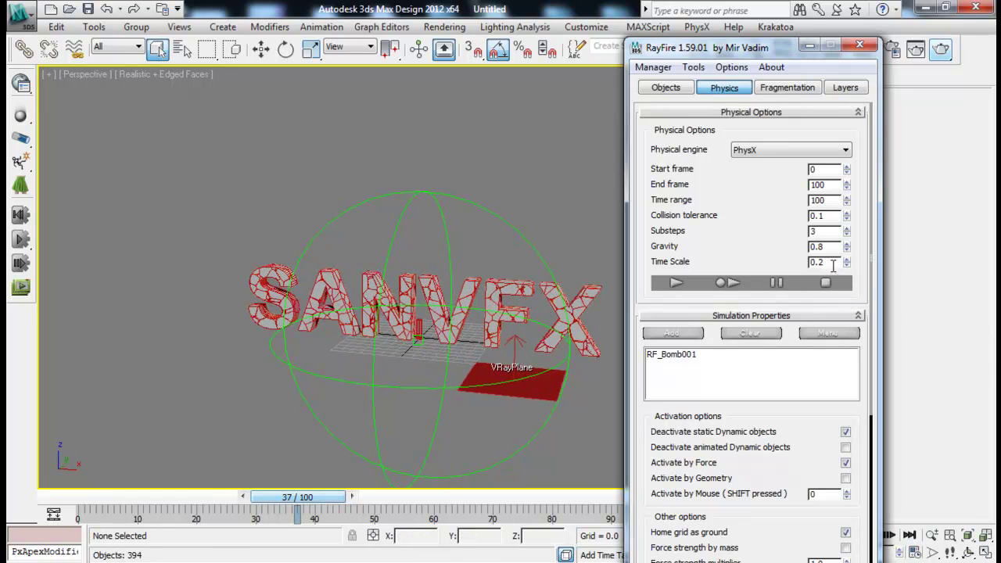
left_click(730, 283)
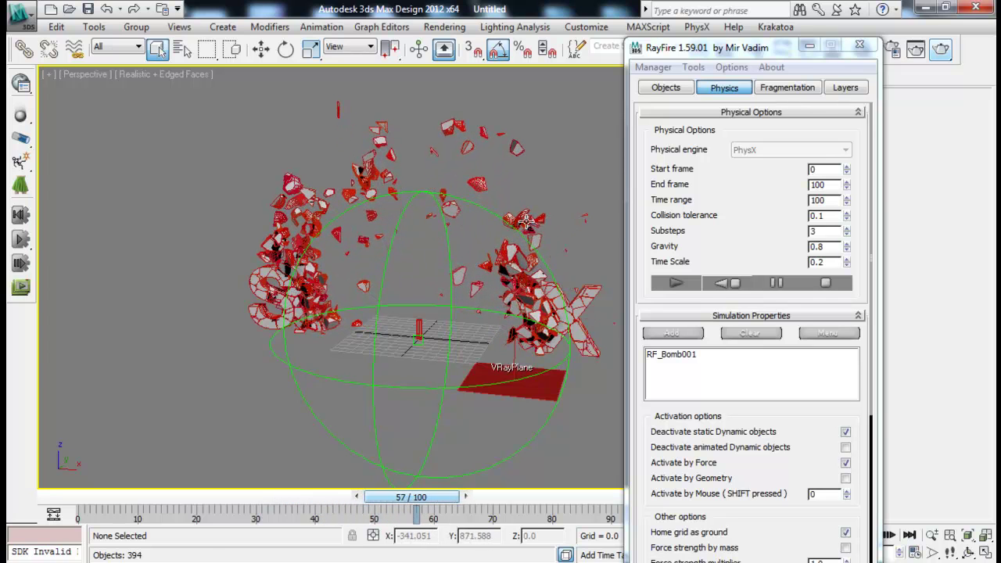
Step: Reset the preview, rerun the explosion at time scale 5.0, then stop and reset the fragments
left_click(732, 286)
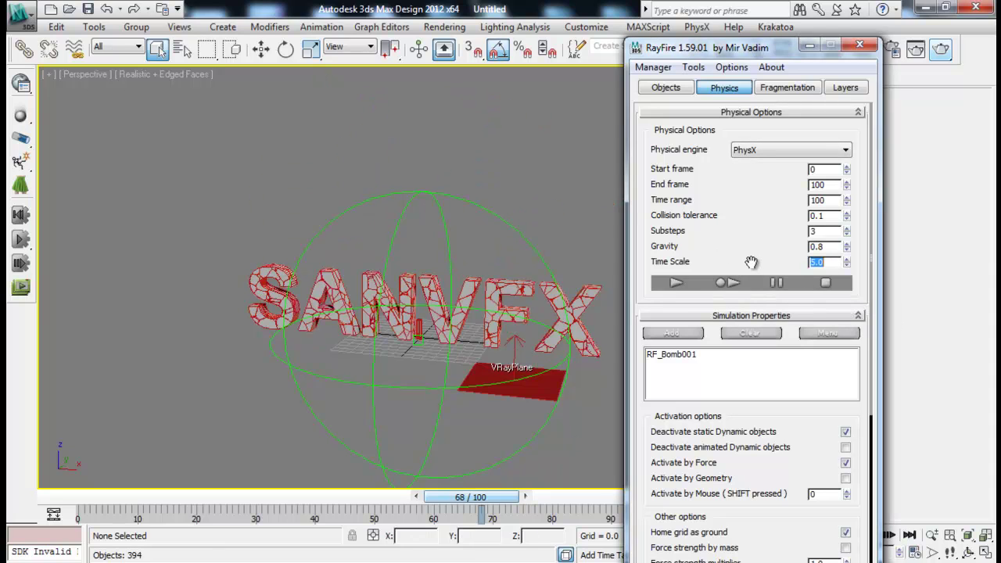
left_click(733, 287)
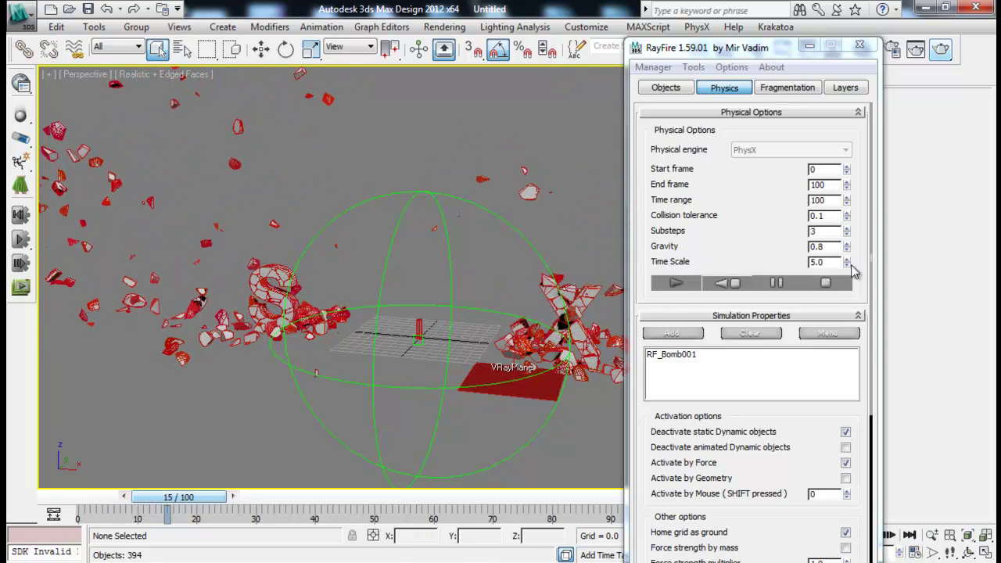
left_click(723, 286)
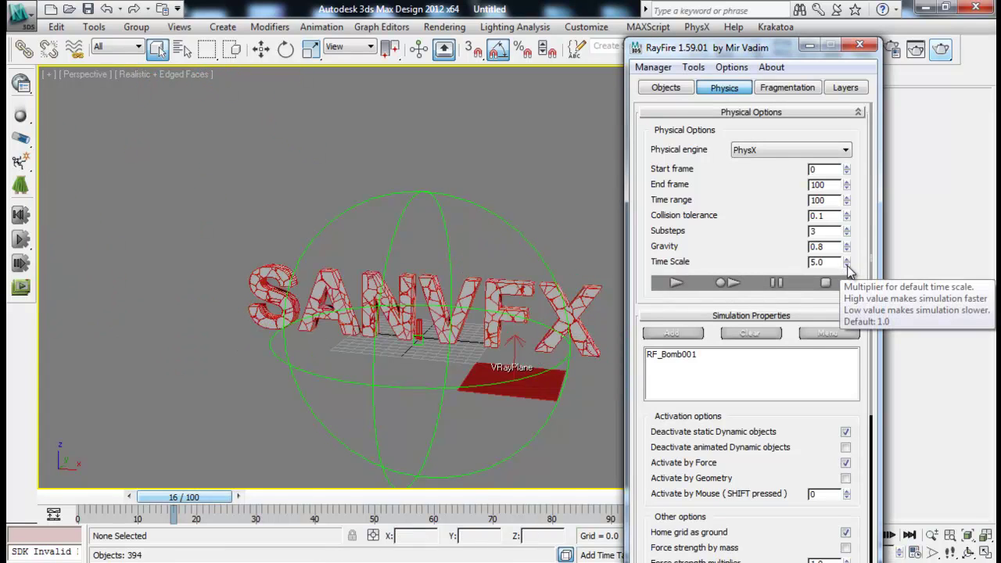
Step: Return the timeline to frame 0 and minimize the RayFire window
left_click_drag(779, 51, 533, 64)
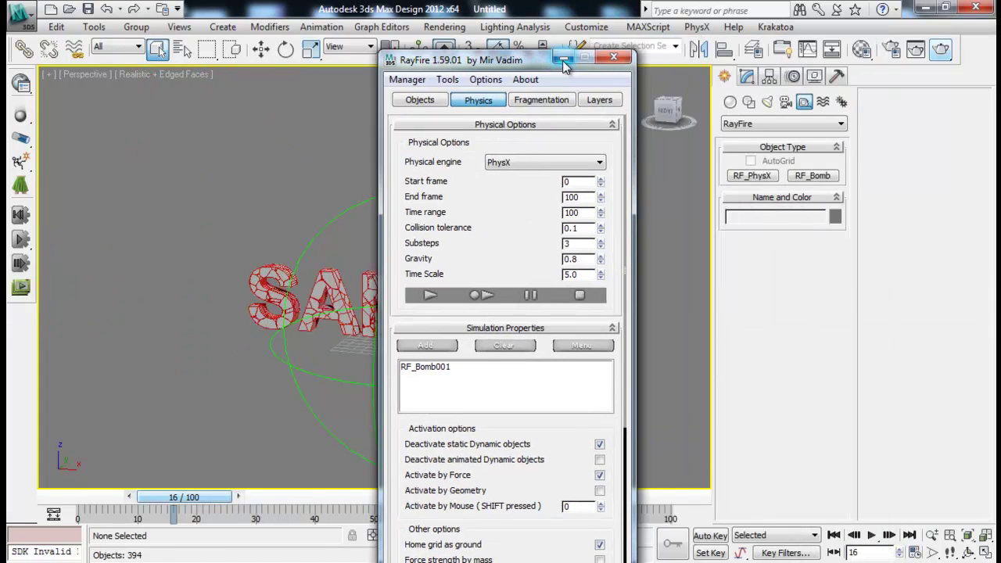
left_click_drag(184, 505, 92, 501)
left_click(564, 58)
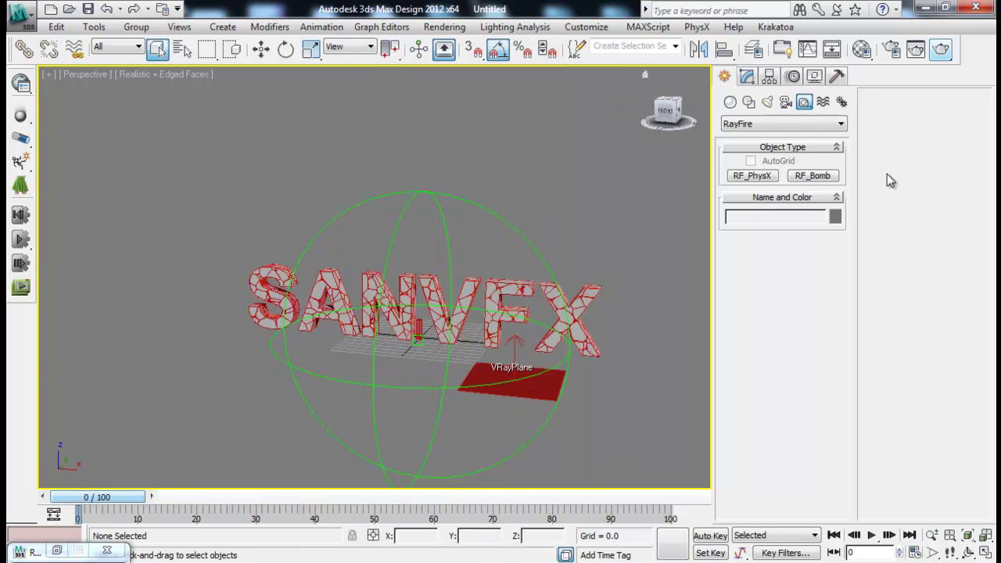
Step: Place an RF_PhysX001 helper beside the SANVFX text and show its Modify settings
left_click(767, 176)
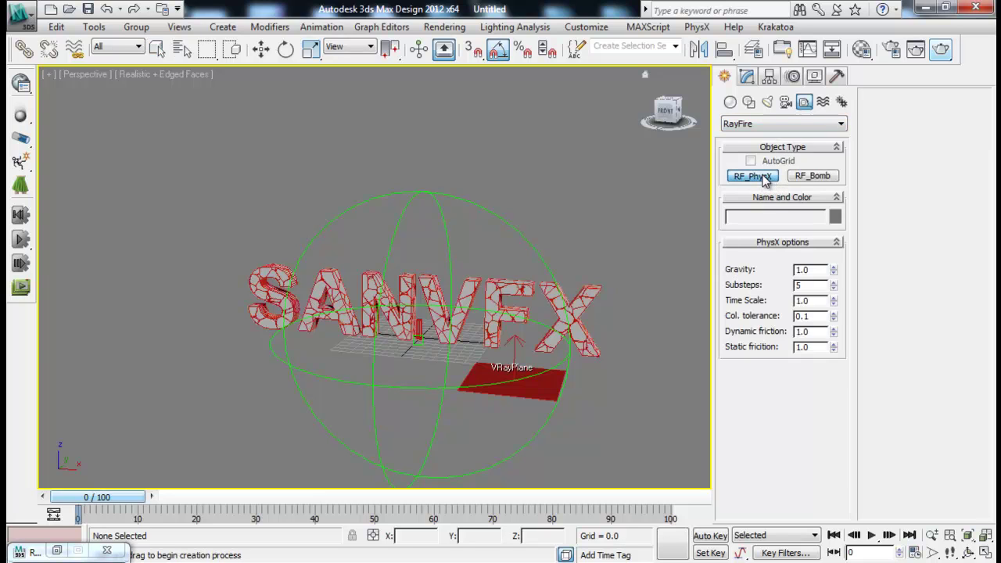
left_click(632, 407)
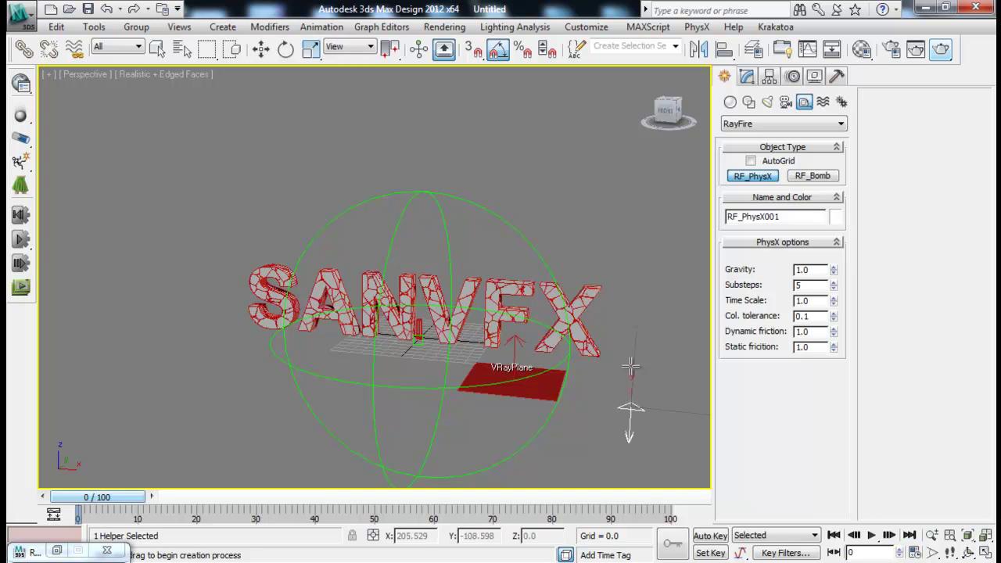
right_click(630, 419)
left_click(747, 76)
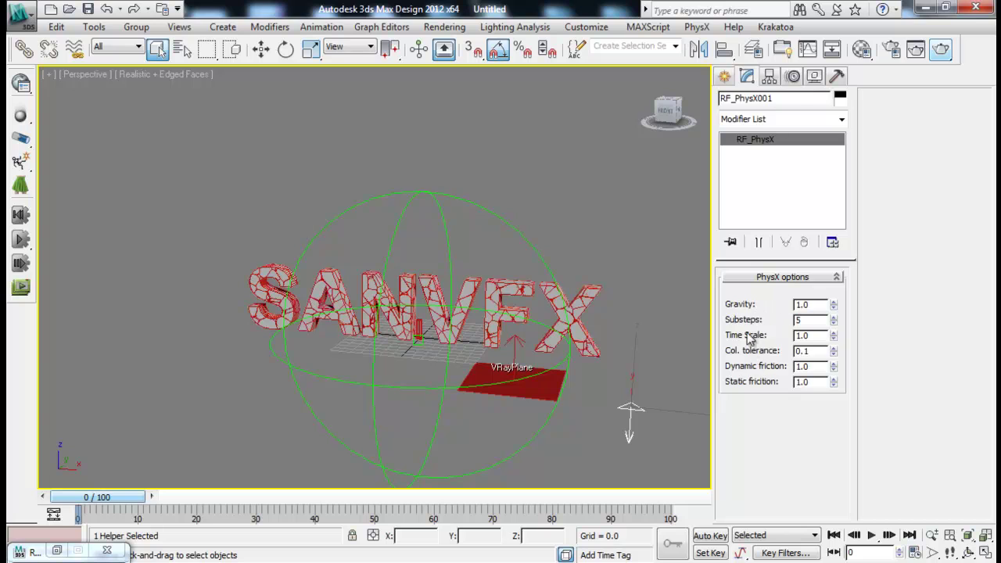
Step: Add RF_PhysX001 to RayFire's simulation list next to RF_Bomb001, then minimize RayFire again
left_click(56, 551)
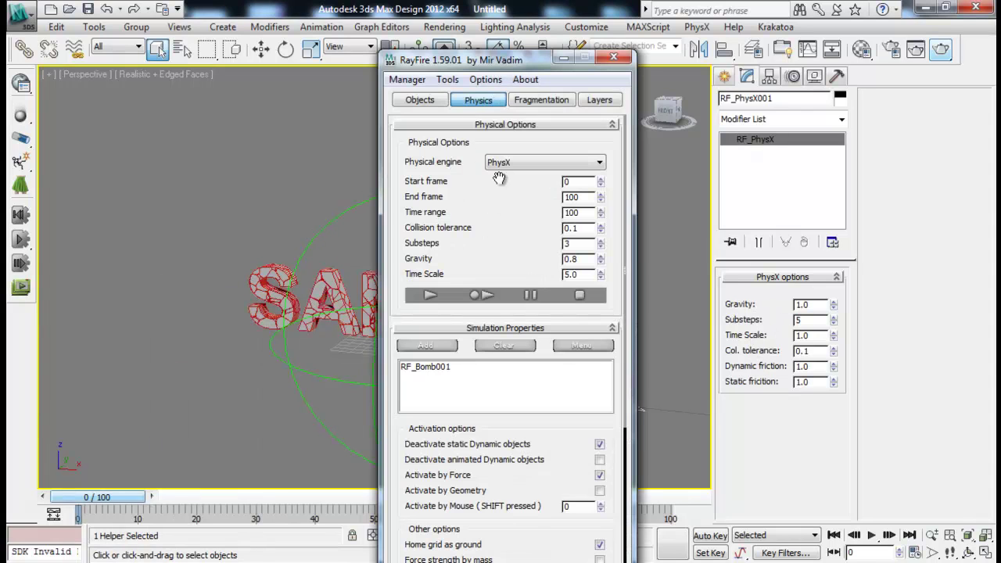
left_click(563, 58)
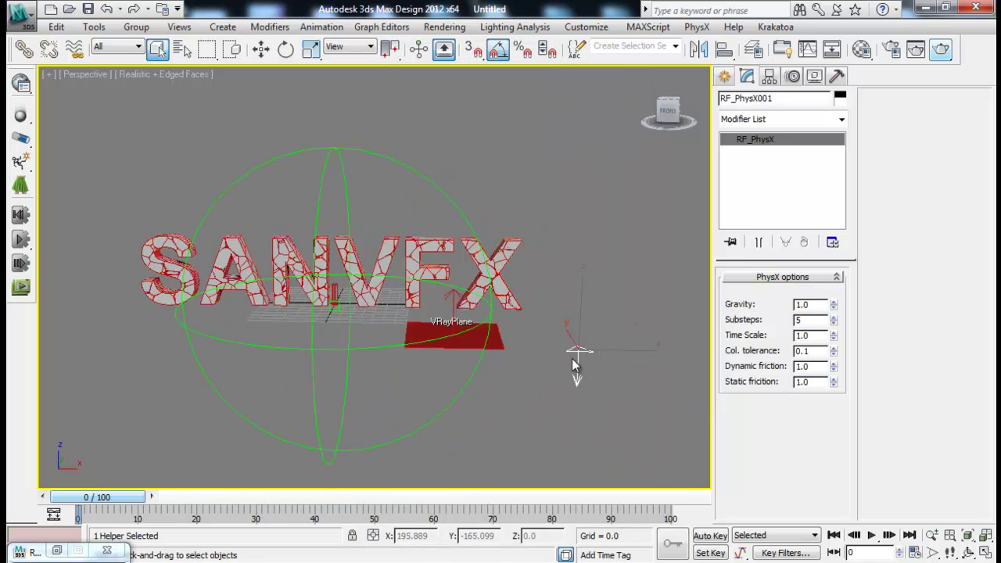
left_click(57, 550)
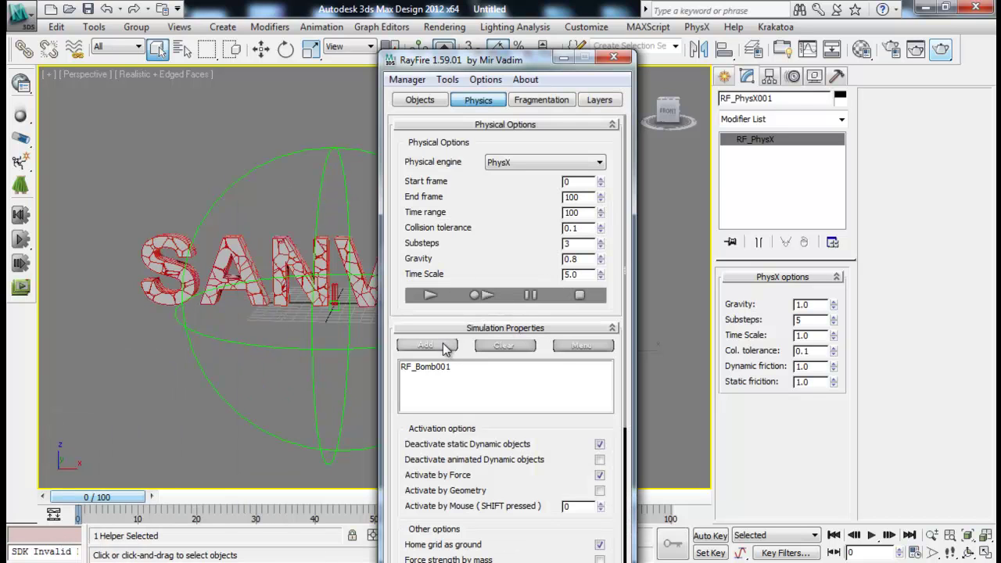
left_click(444, 347)
left_click_drag(540, 60, 402, 60)
left_click(426, 57)
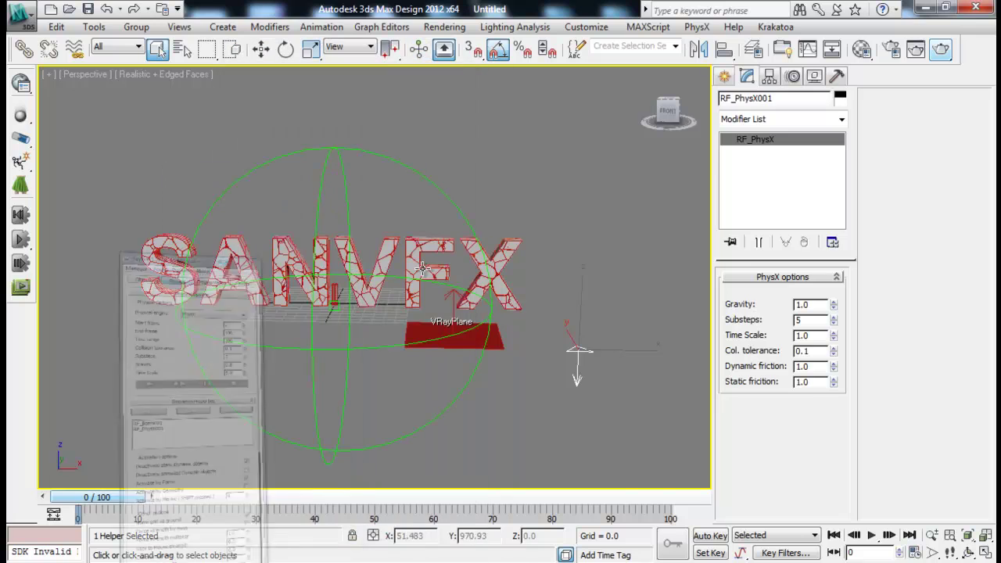
Step: Turn on Auto Key and nudge the PhysX Time Scale to 0.99 at frame 8
left_click(712, 535)
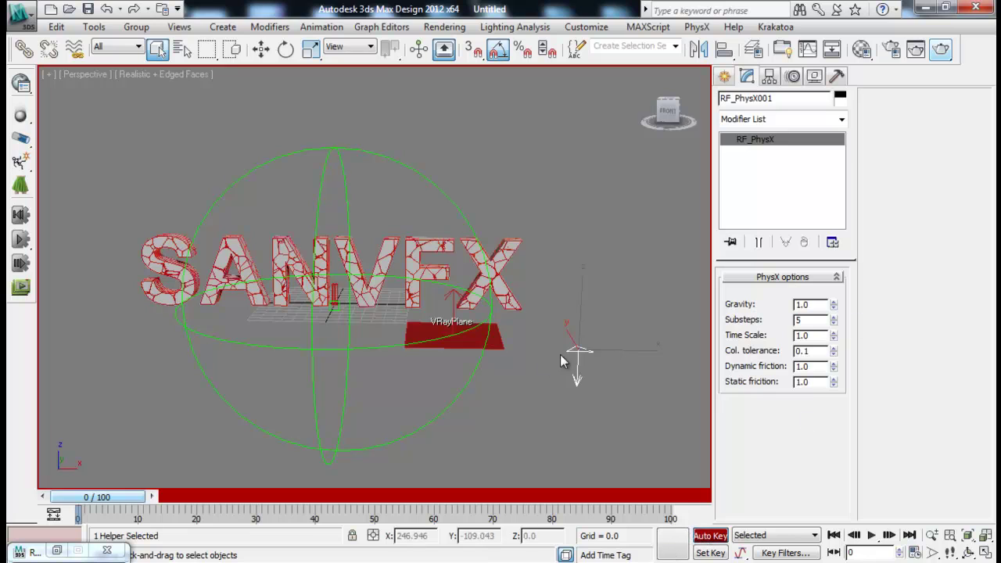
middle_click_drag(553, 349, 579, 321, "alt")
left_click_drag(97, 497, 140, 497)
left_click(834, 338)
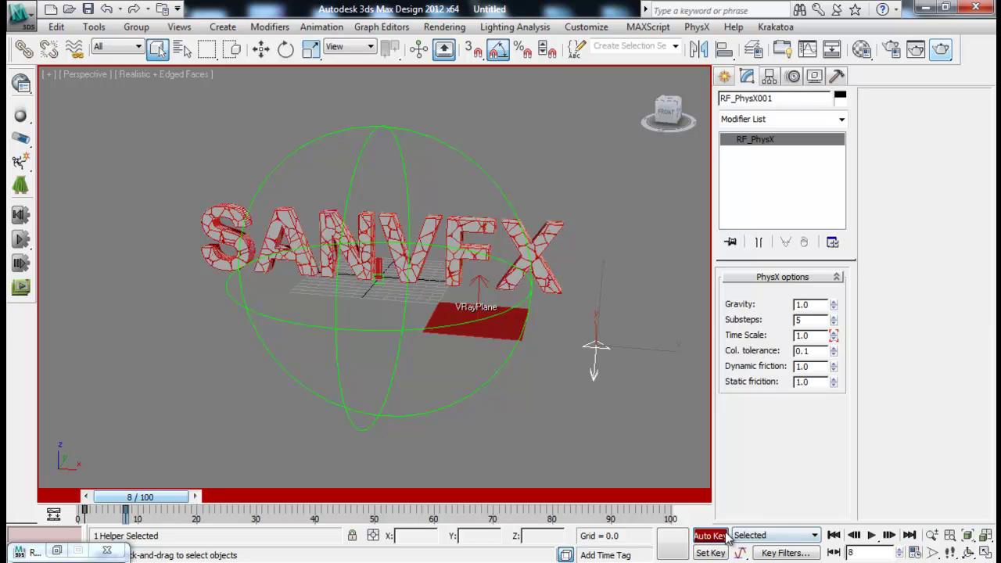
middle_click_drag(532, 329, 400, 313, "alt")
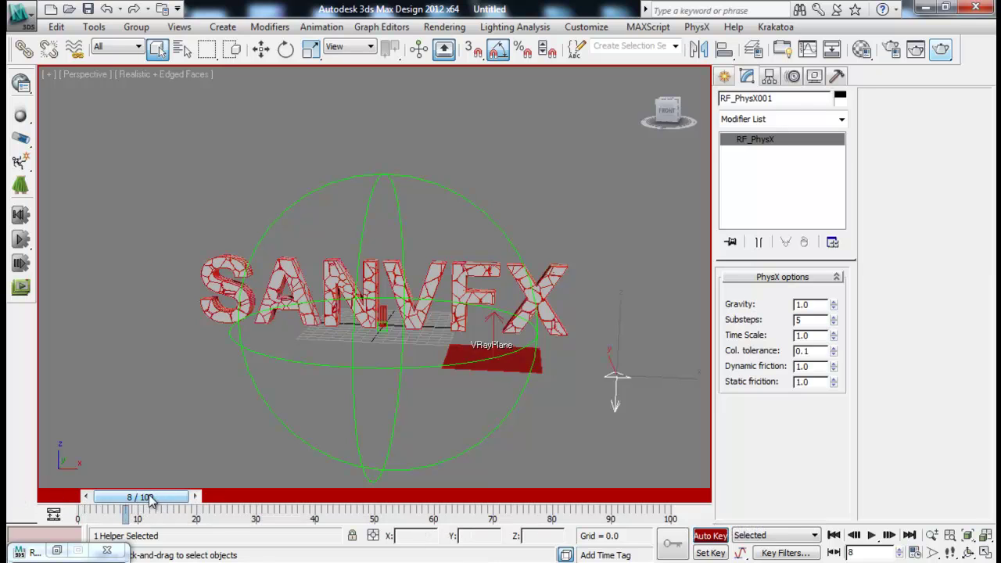
left_click_drag(153, 499, 67, 493)
Step: Key Time Scale at an early frame, then set it to 0.01 around frame 12
key("q")
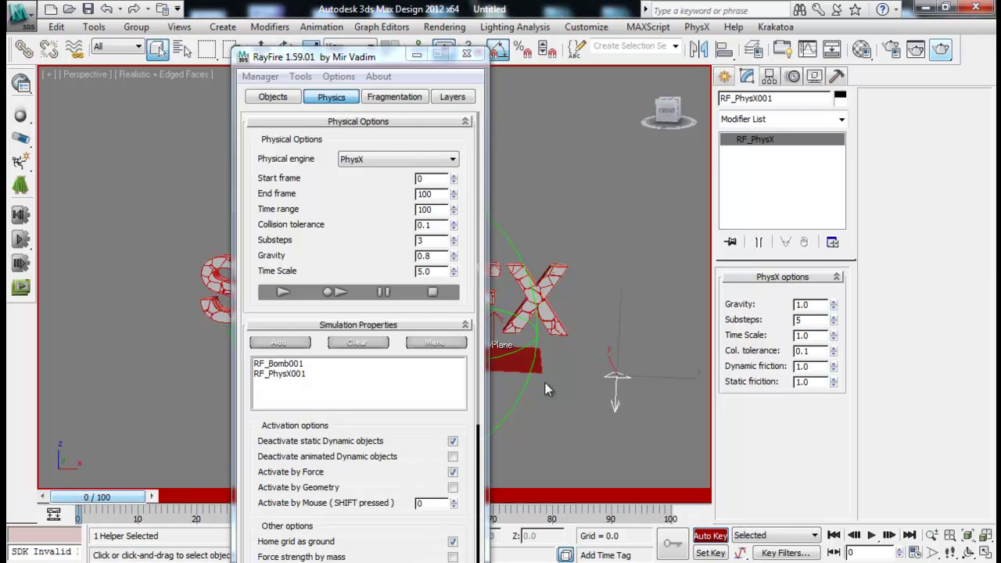
left_click_drag(351, 57, 890, 69)
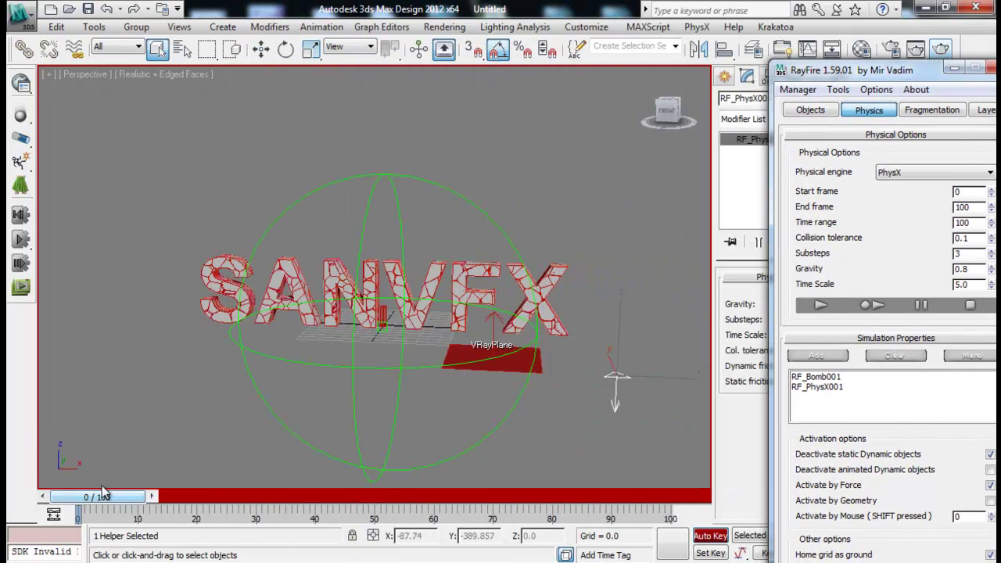
left_click_drag(113, 498, 155, 505)
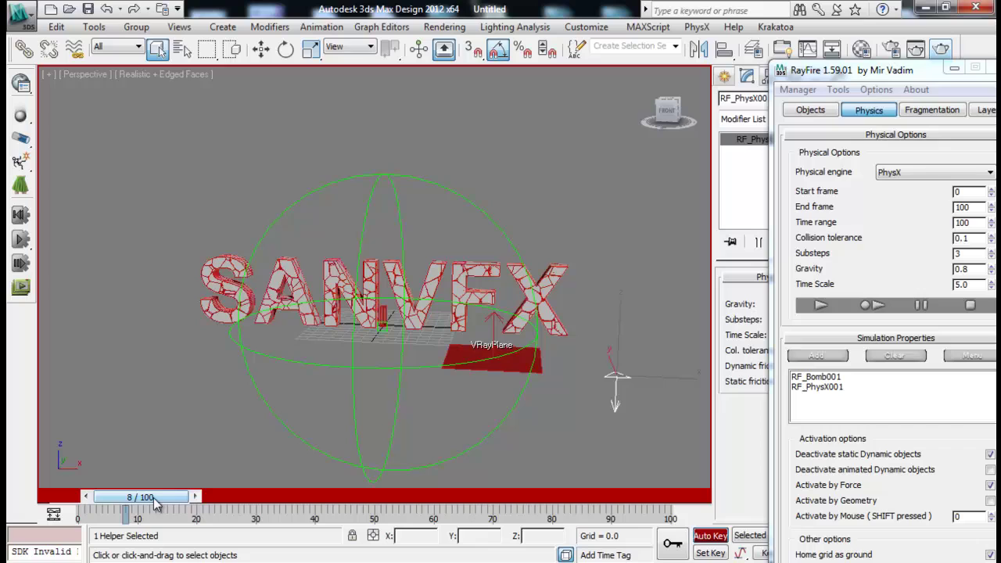
left_click(955, 69)
left_click(833, 334)
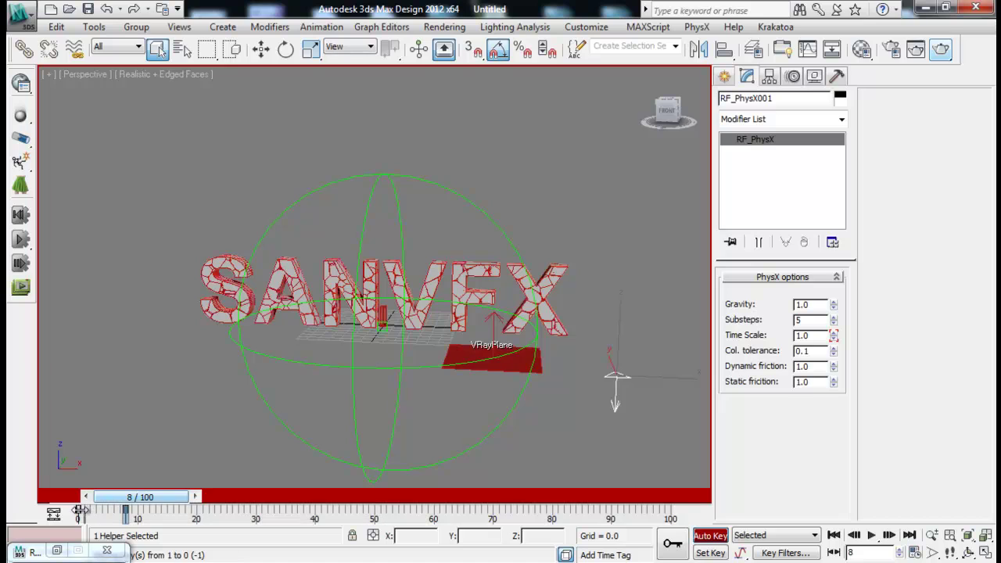
left_click_drag(142, 502, 168, 500)
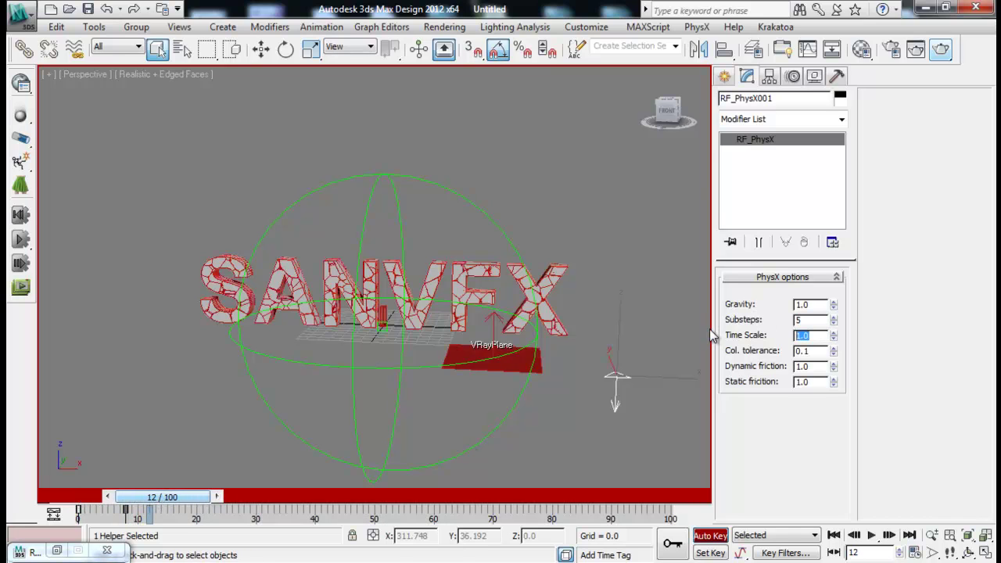
type("0.01")
key("Return")
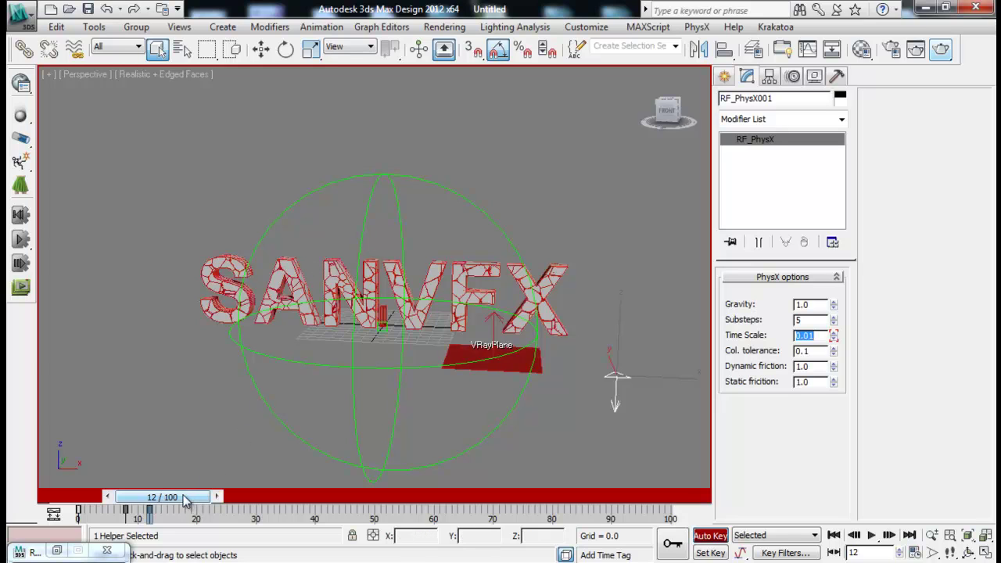
left_click_drag(162, 496, 528, 499)
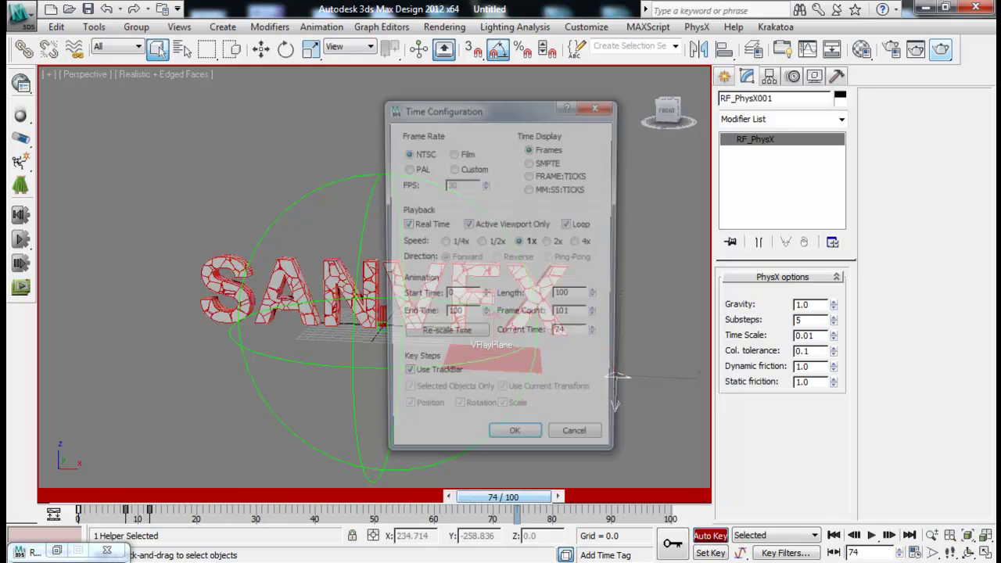
Step: Extend the animation end time to 150 frames
left_click(915, 553)
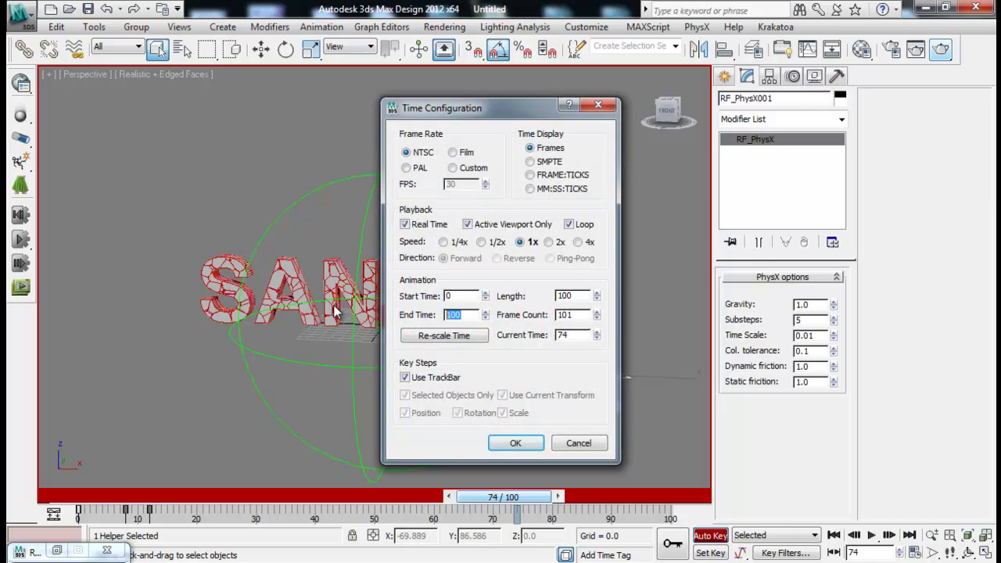
type("150")
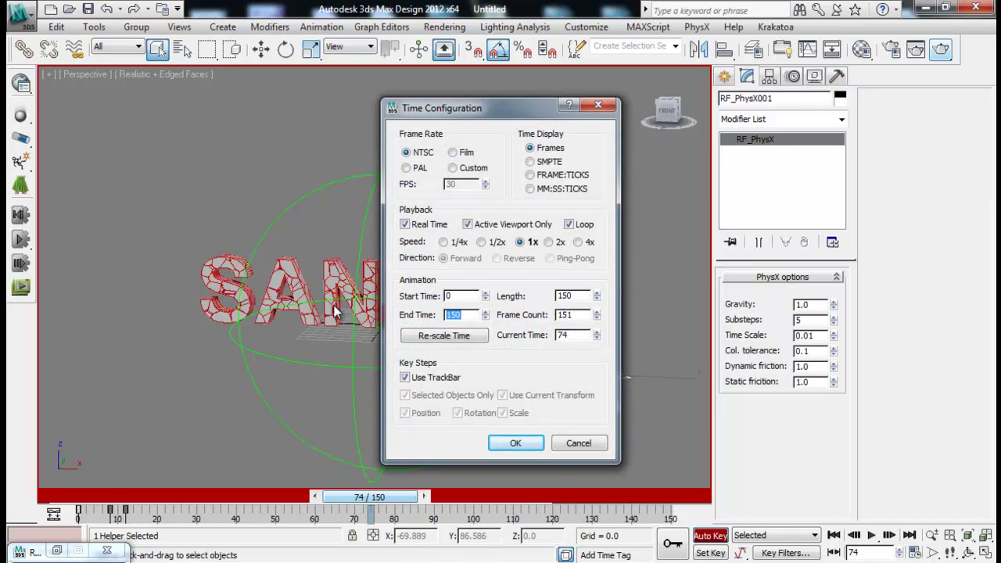
left_click(515, 443)
Step: At frame 87 key Time Scale back to 1.0, turn Auto Key off, and return to frame 0
left_click_drag(394, 497, 417, 498)
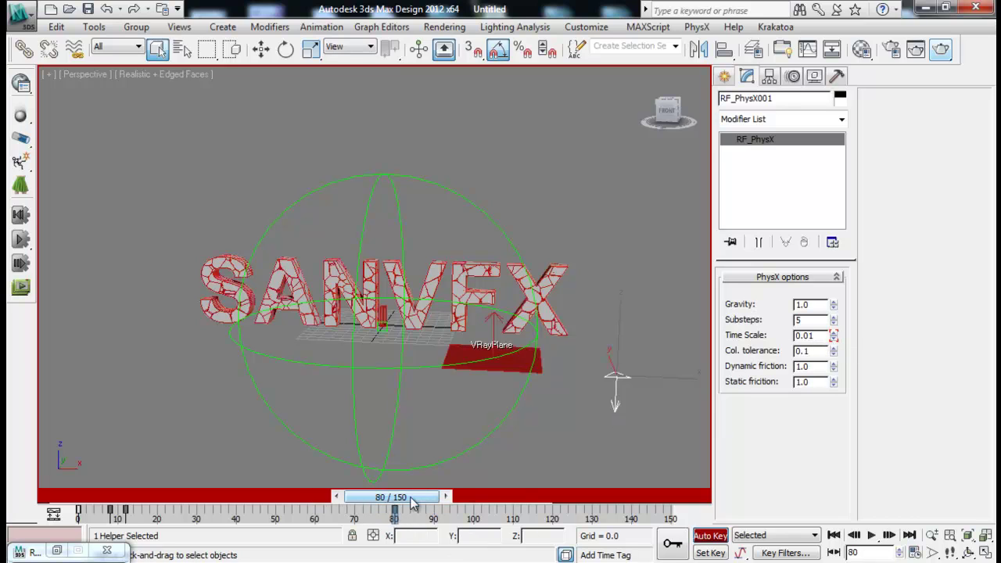
left_click_drag(416, 499, 445, 501)
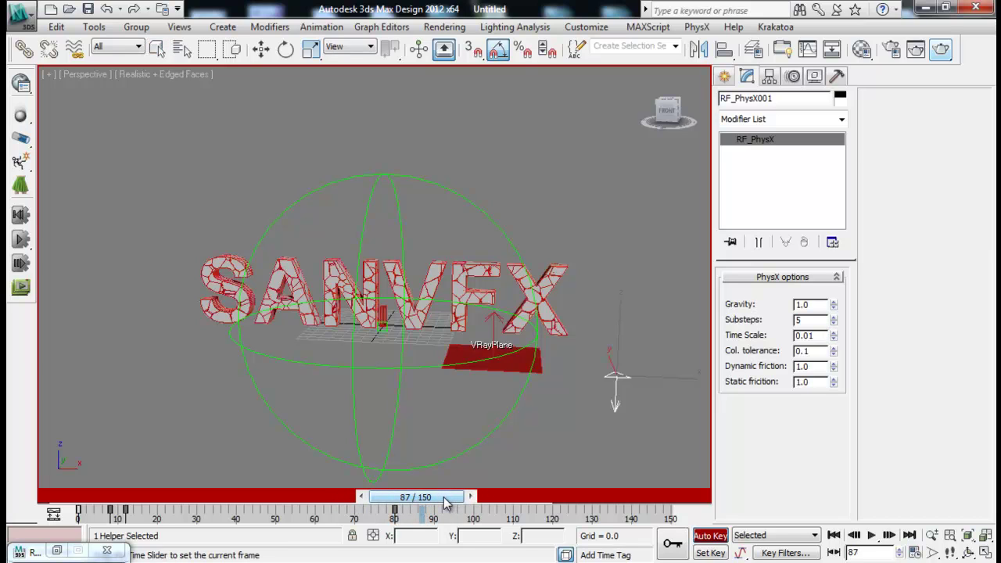
double_click(823, 337)
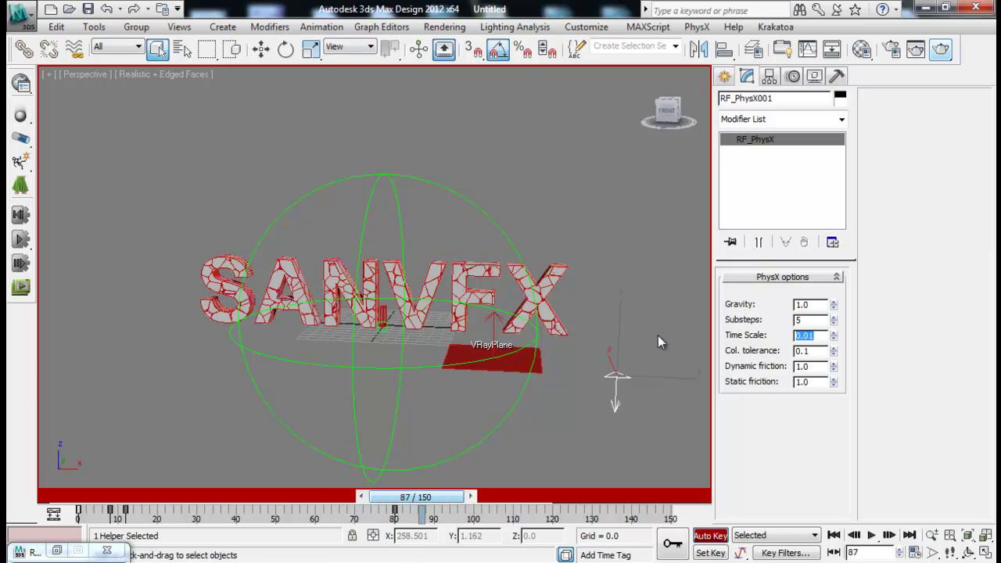
type("1.0")
key("Return")
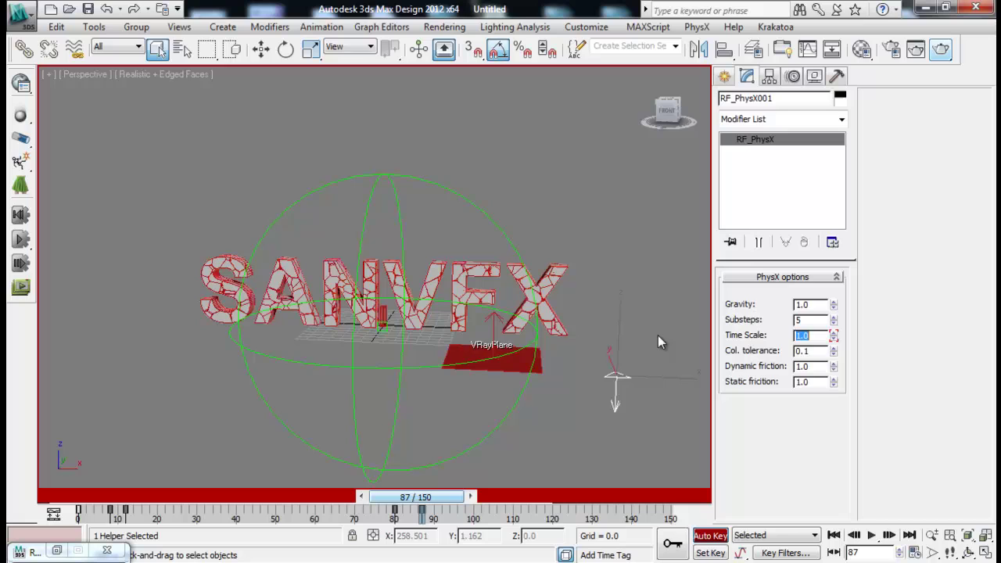
left_click(708, 537)
left_click_drag(415, 497, 90, 496)
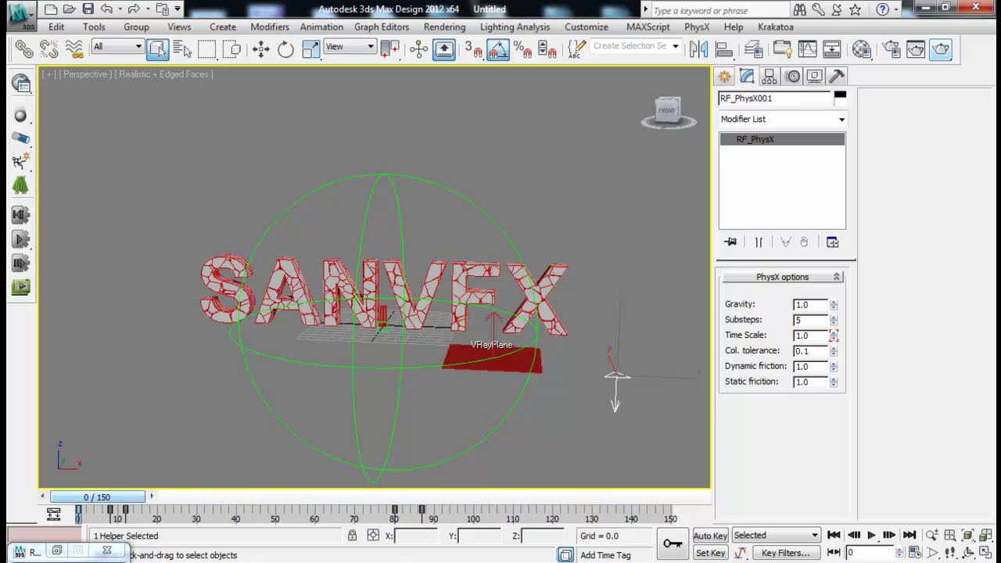
Step: Set RayFire's End frame to 150 and rerun the physics simulation
left_click(57, 551)
left_click_drag(880, 74, 861, 57)
left_click(853, 290)
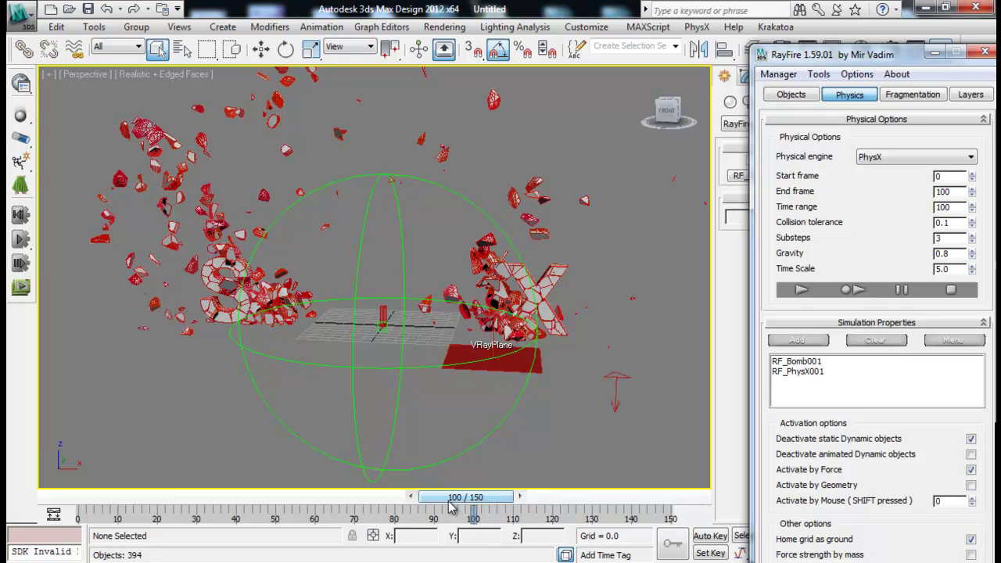
double_click(956, 191)
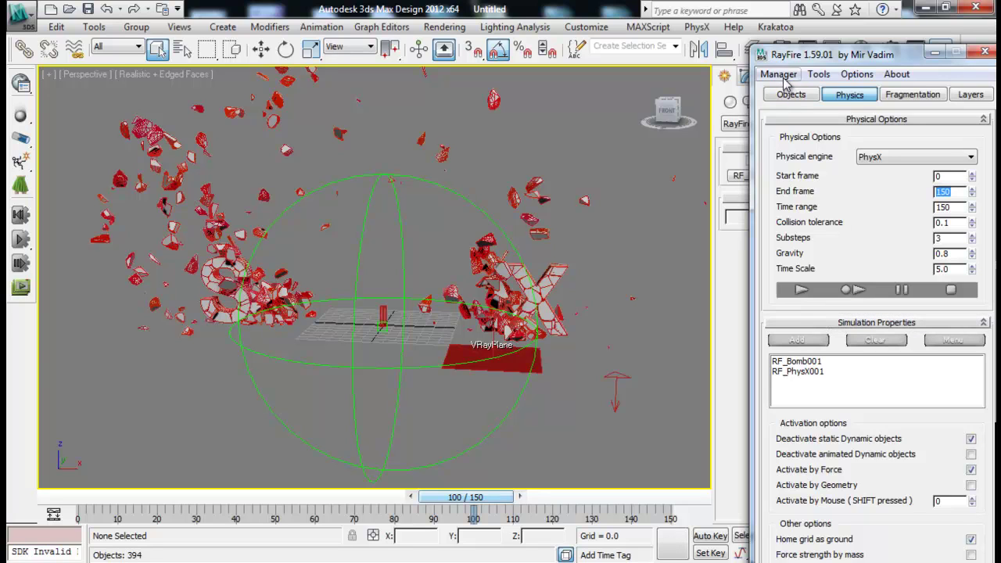
left_click(854, 291)
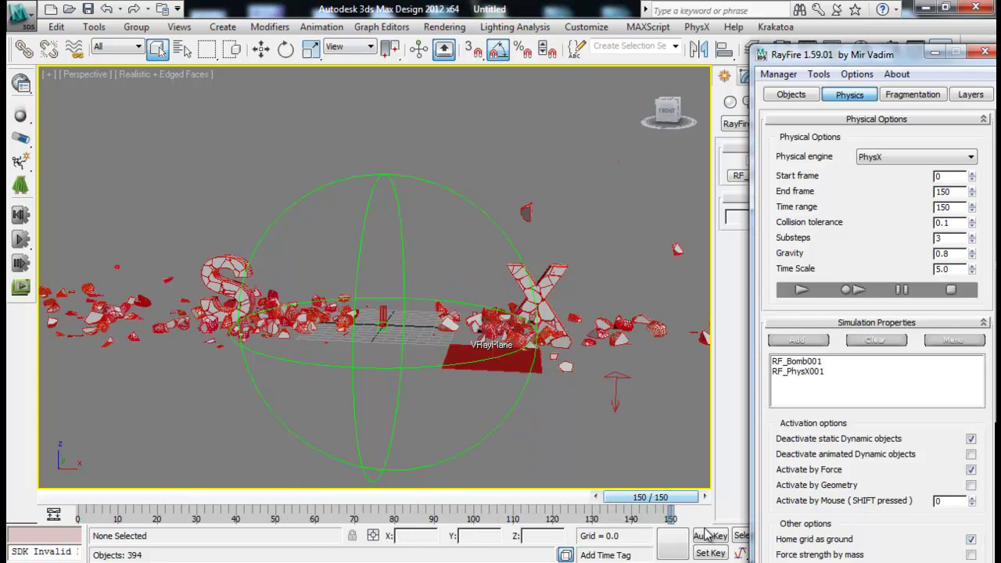
Step: Rewind to frame 0, minimize RayFire and play back the shattering letters
left_click_drag(679, 507, 78, 501)
left_click(934, 51)
left_click(874, 534)
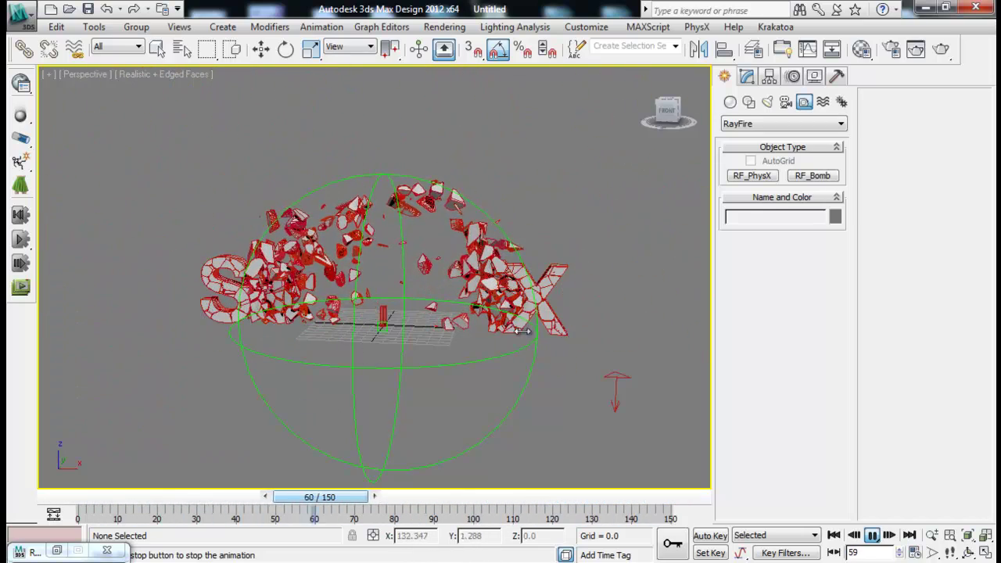
Step: Orbit to an oblique view of the SANVFX text and create Camera001 from it
left_click_drag(495, 501, 96, 498)
middle_click_drag(368, 328, 478, 270, "alt")
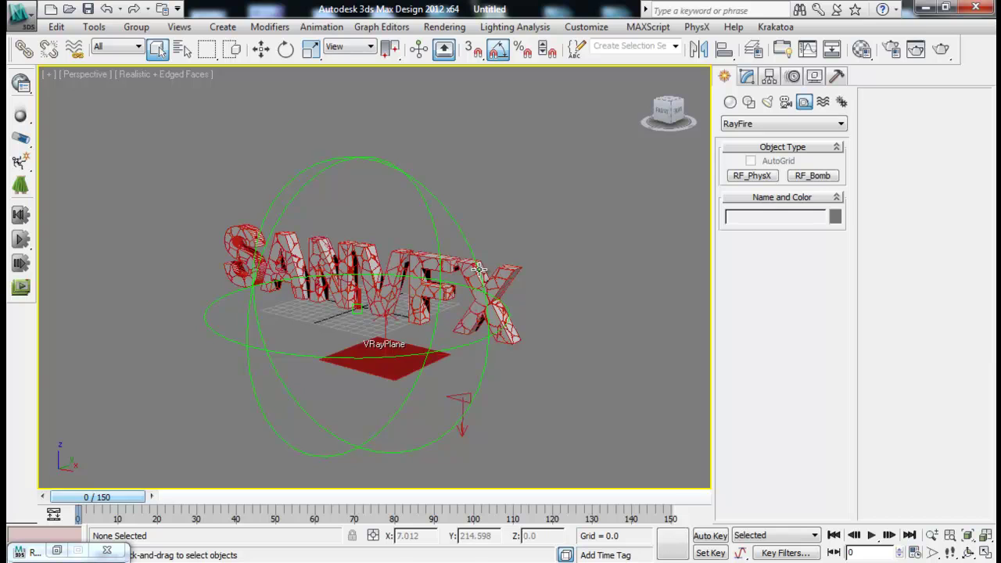
key("ctrl+c")
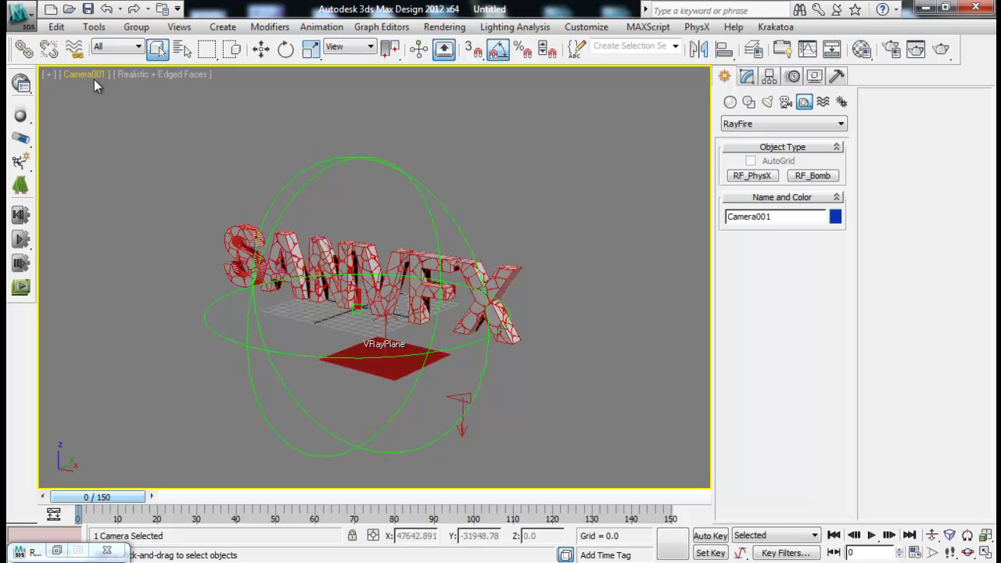
Step: Maximize the Top view and select Camera001 together with its target
key("alt+w")
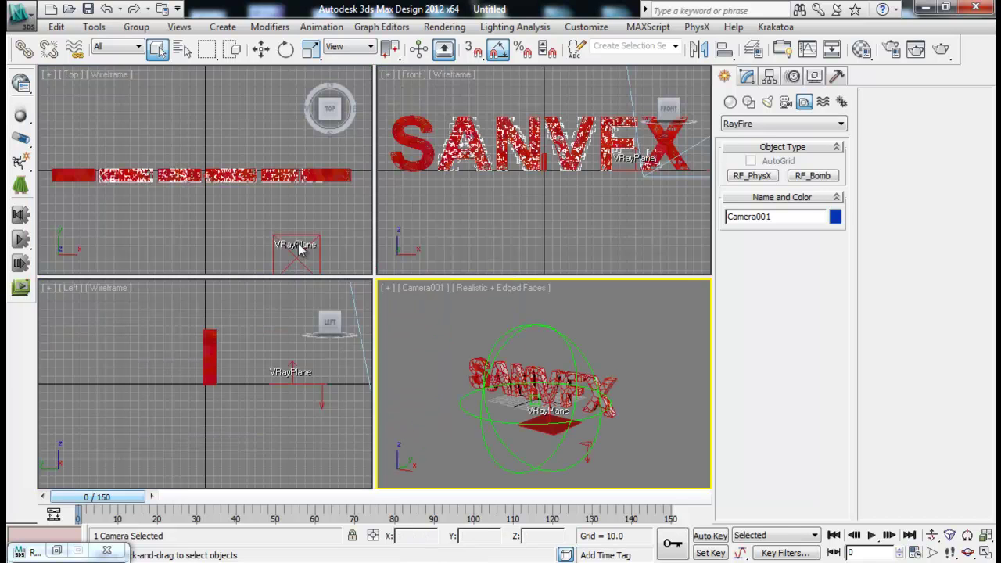
right_click(257, 153)
key("alt+w")
scroll(427, 249, "down", 3)
scroll(391, 138, "down", 3)
scroll(466, 249, "up", 3)
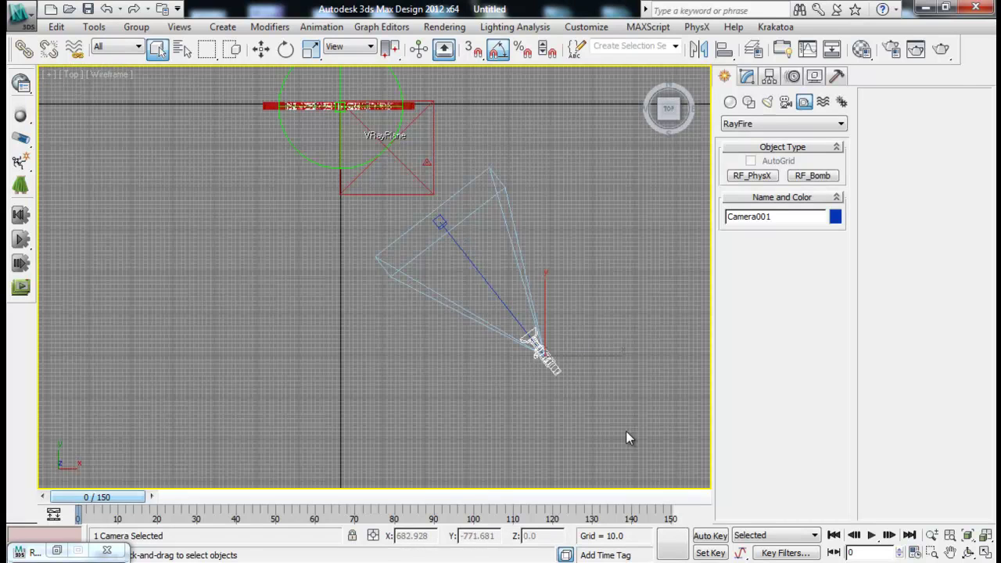
left_click_drag(372, 208, 373, 207)
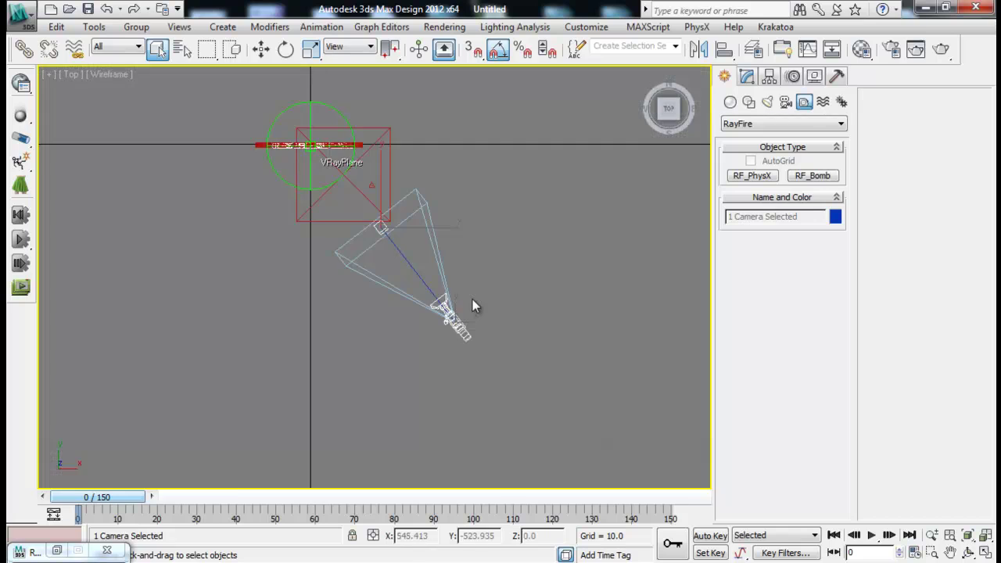
key("w")
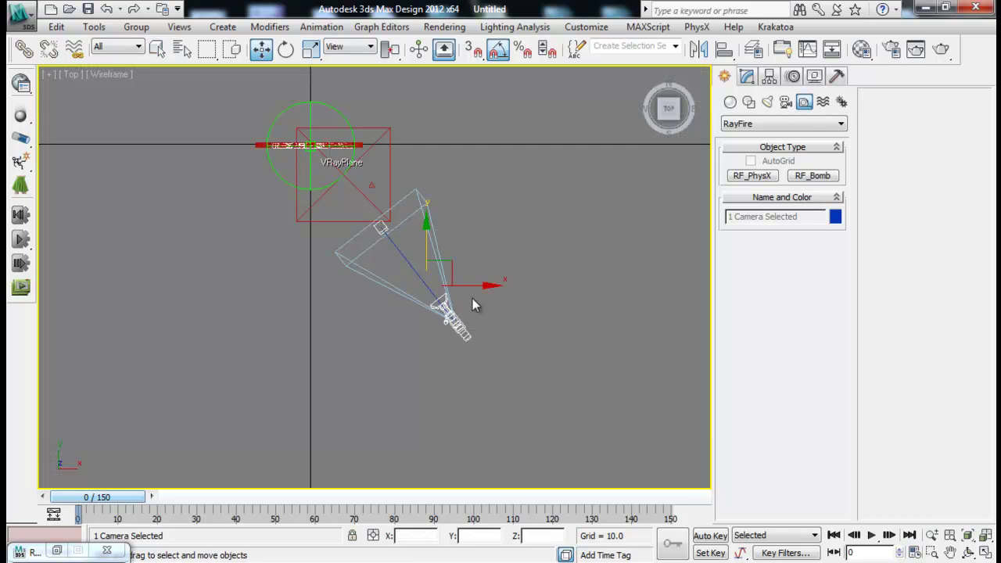
Step: With Auto Key on, key the camera's start near frame 10 and slide it left along X at frame 83
left_click(708, 536)
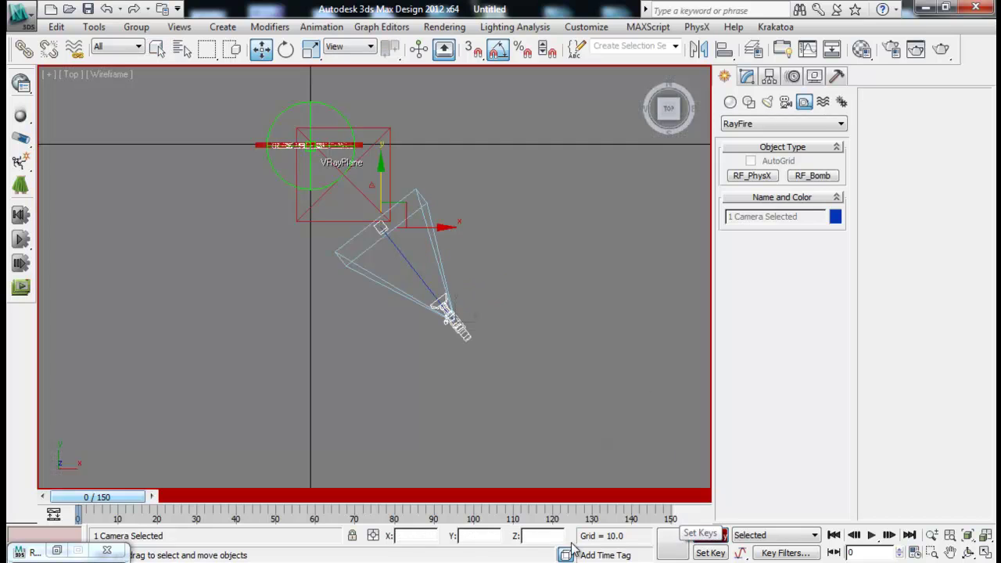
left_click_drag(119, 499, 160, 500)
key("w")
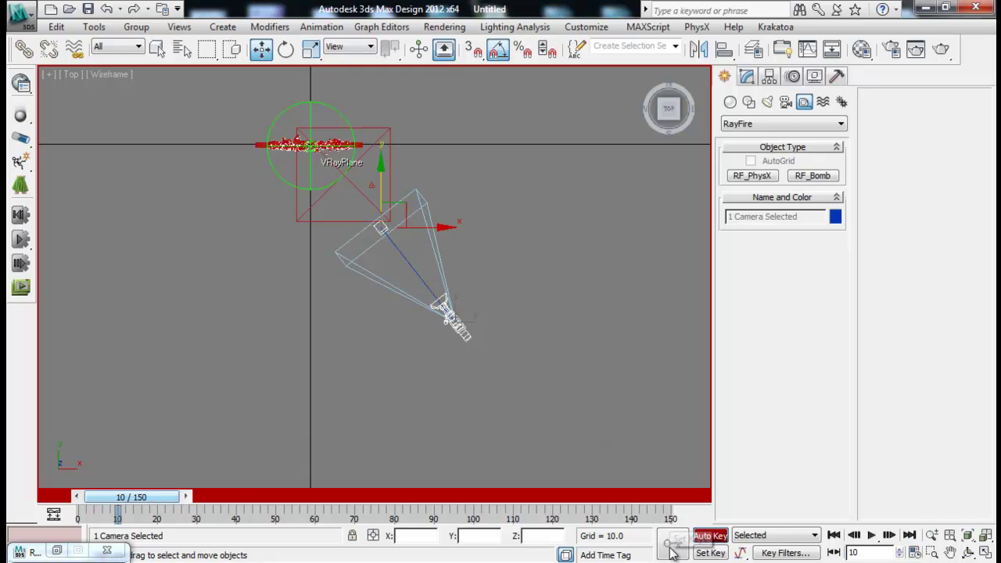
left_click_drag(438, 226, 443, 228)
key("q")
left_click_drag(166, 497, 438, 501)
key("w")
left_click_drag(441, 229, 373, 227)
Step: Re-aim the camera body left at the text, end Auto Key, and maximize the Camera001 view
key("alt+w")
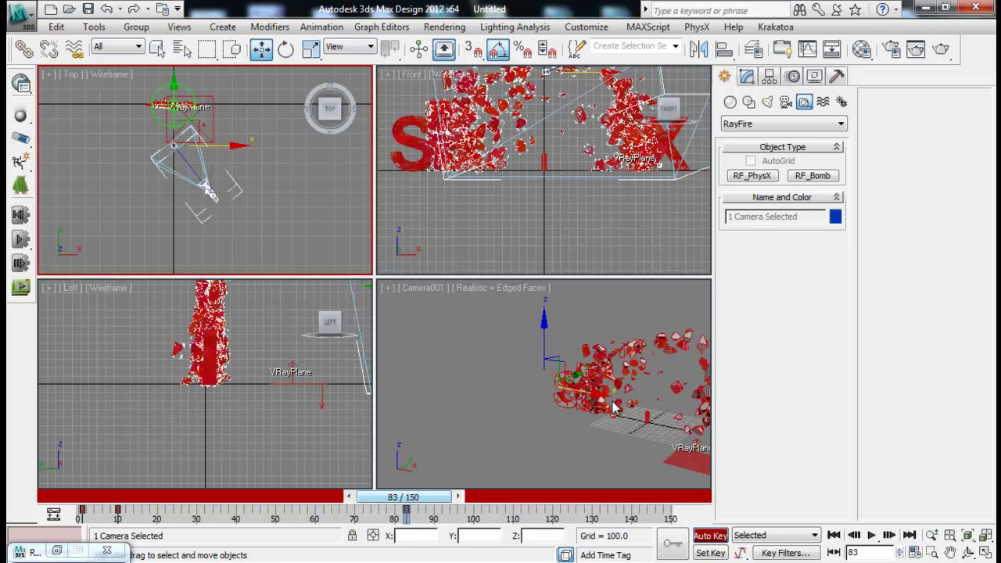
left_click(210, 192)
left_click_drag(255, 195, 227, 200)
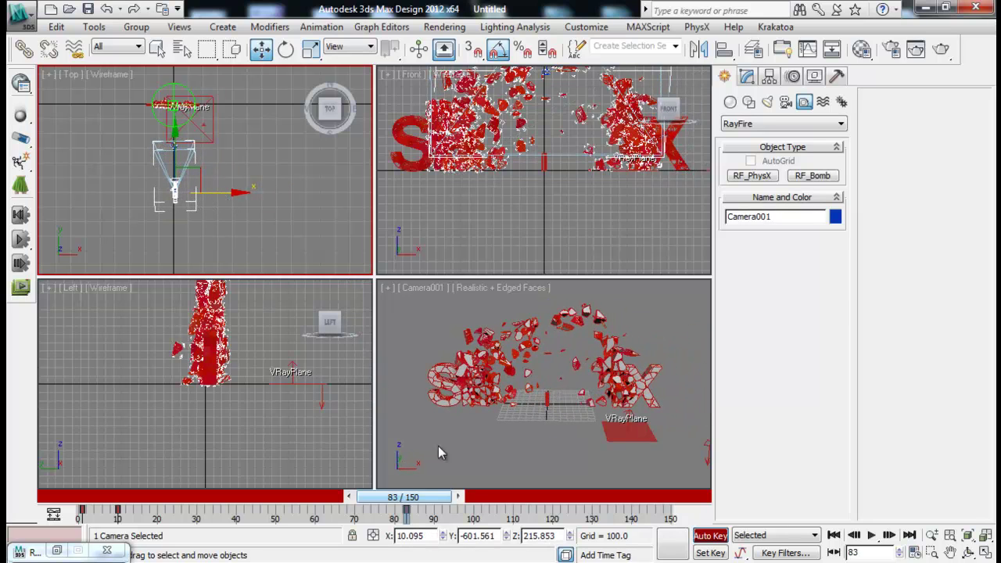
left_click(710, 535)
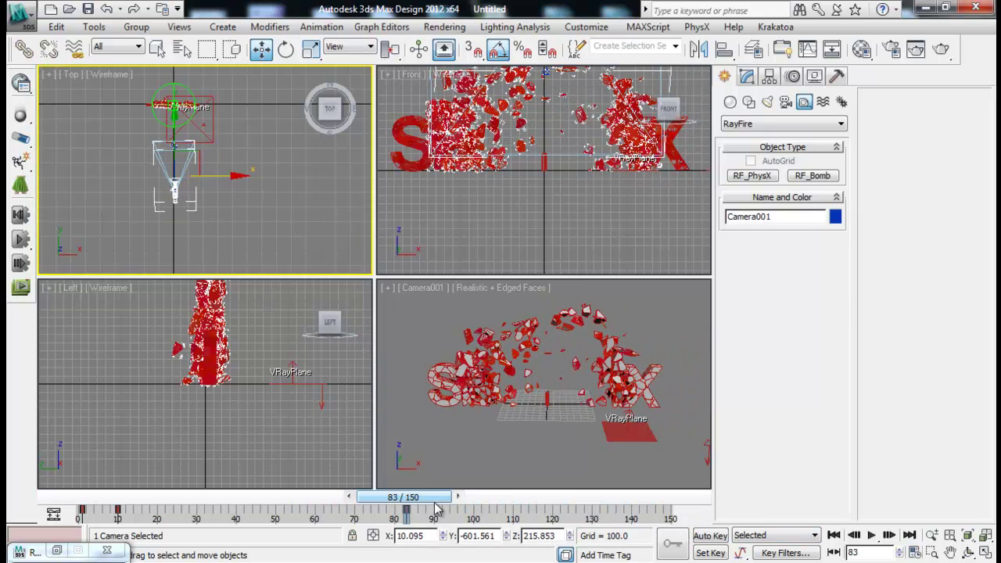
left_click_drag(442, 503, 94, 501)
key("w")
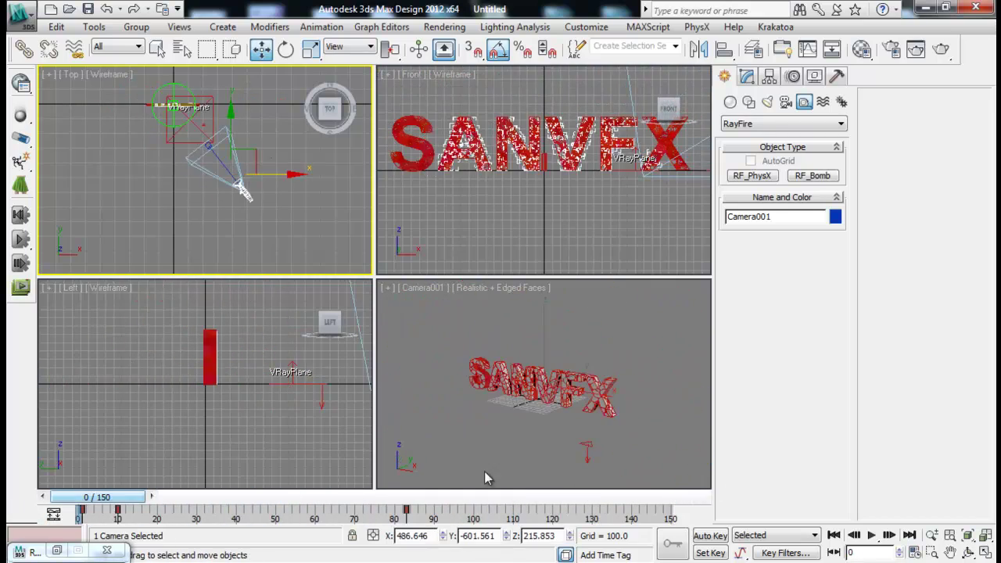
left_click(494, 472)
key("alt+w")
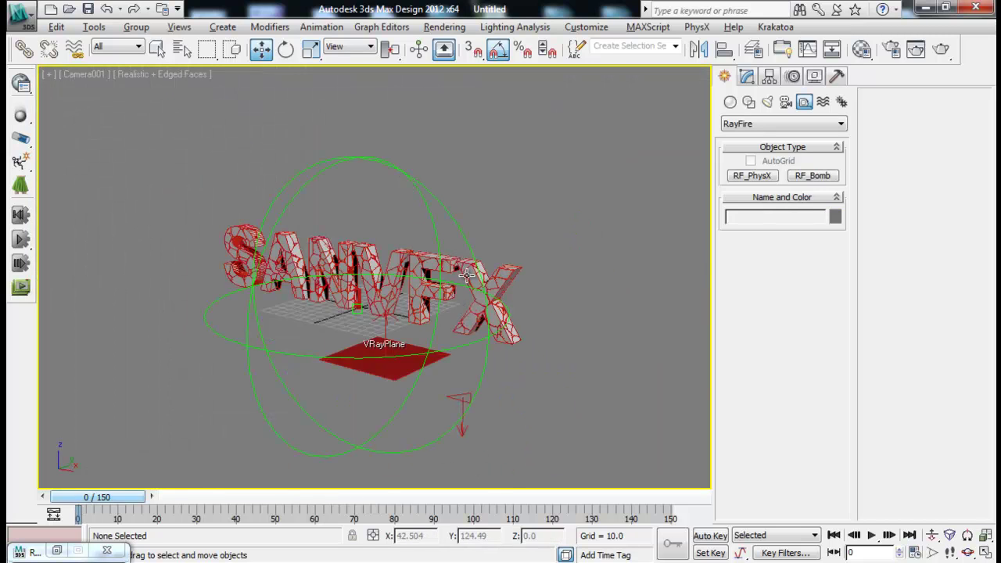
Step: In Render Setup, render the whole active time segment
left_click(893, 51)
left_click_drag(214, 58, 626, 57)
left_click(614, 82)
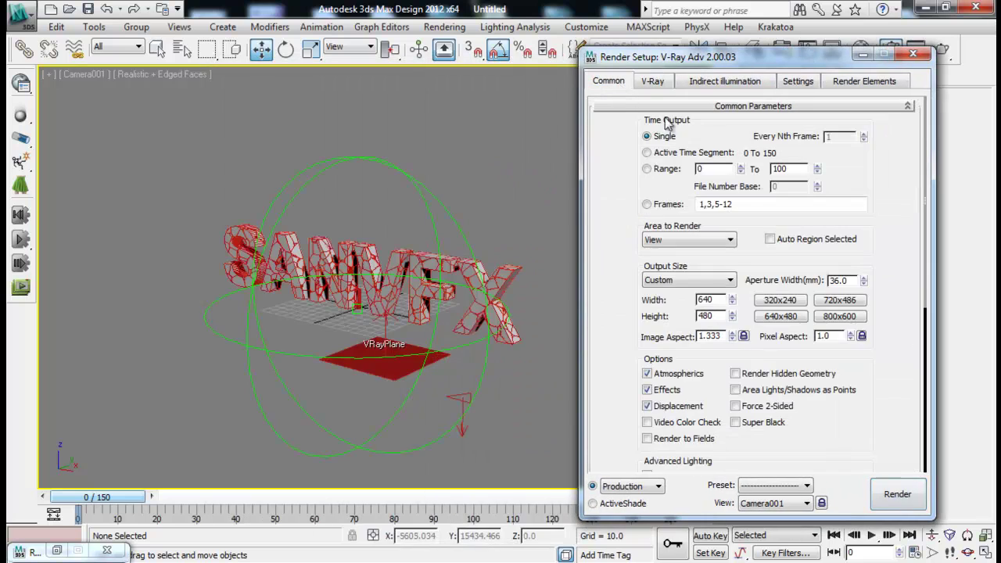
left_click(677, 155)
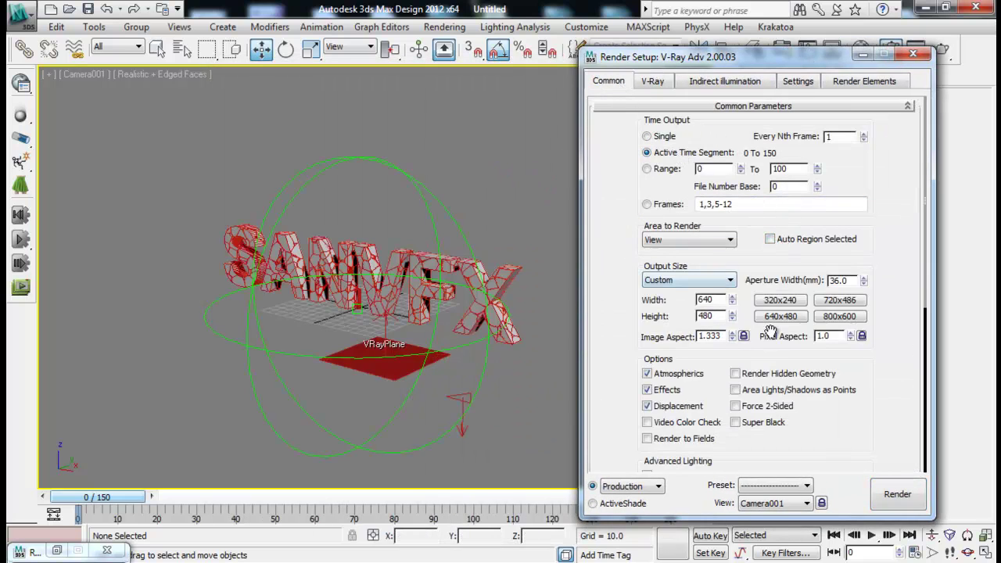
left_click_drag(848, 442, 850, 255)
Step: Save render output as 'samvfx' TIF files with an alpha channel, then minimize Render Setup
left_click(831, 332)
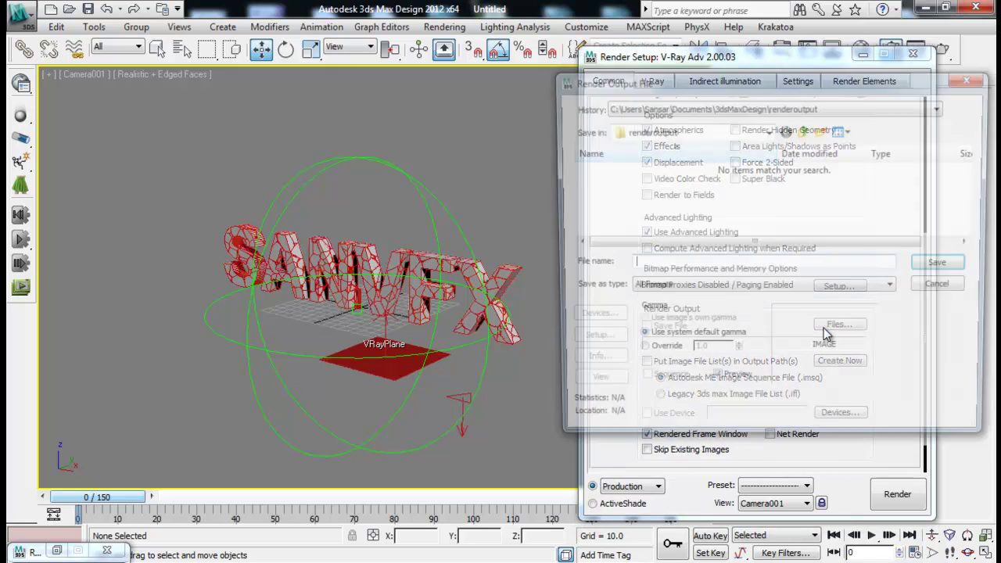
left_click(696, 288)
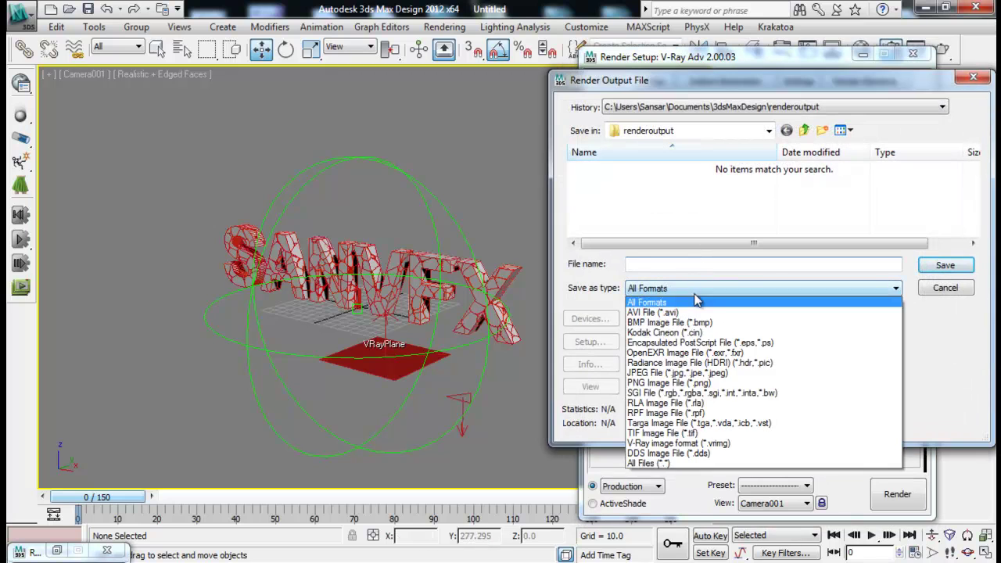
left_click(660, 435)
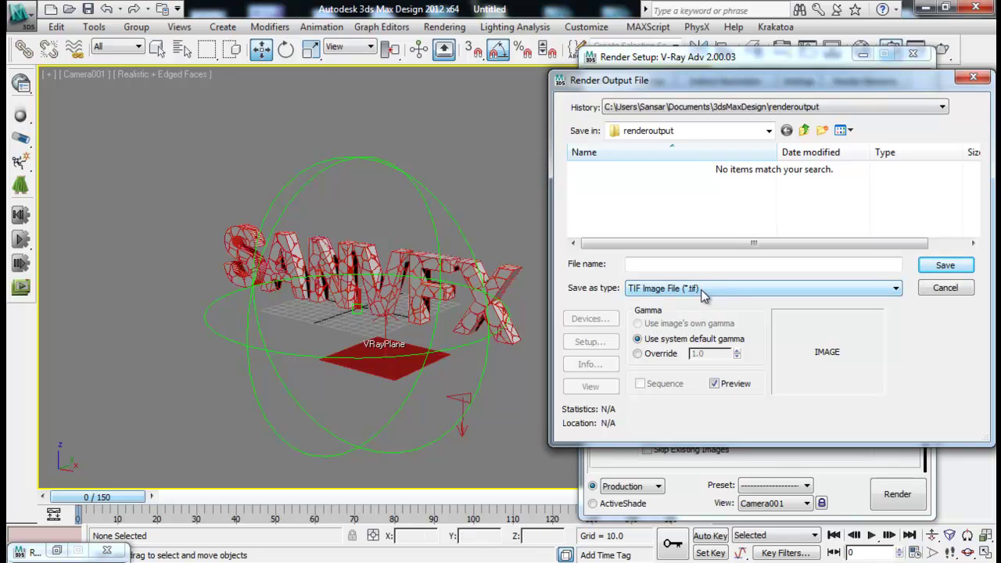
left_click(788, 266)
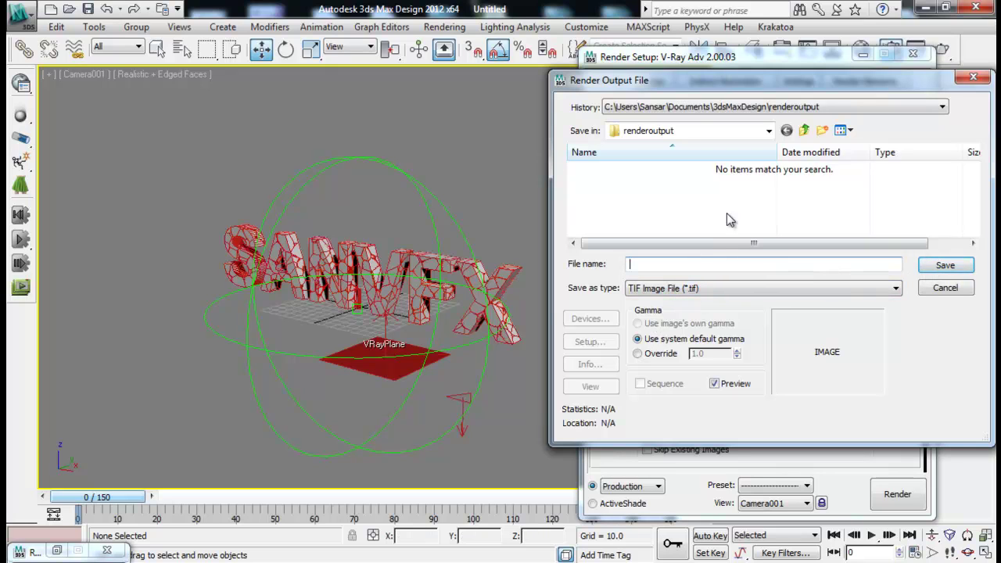
type("samvfx")
left_click(945, 265)
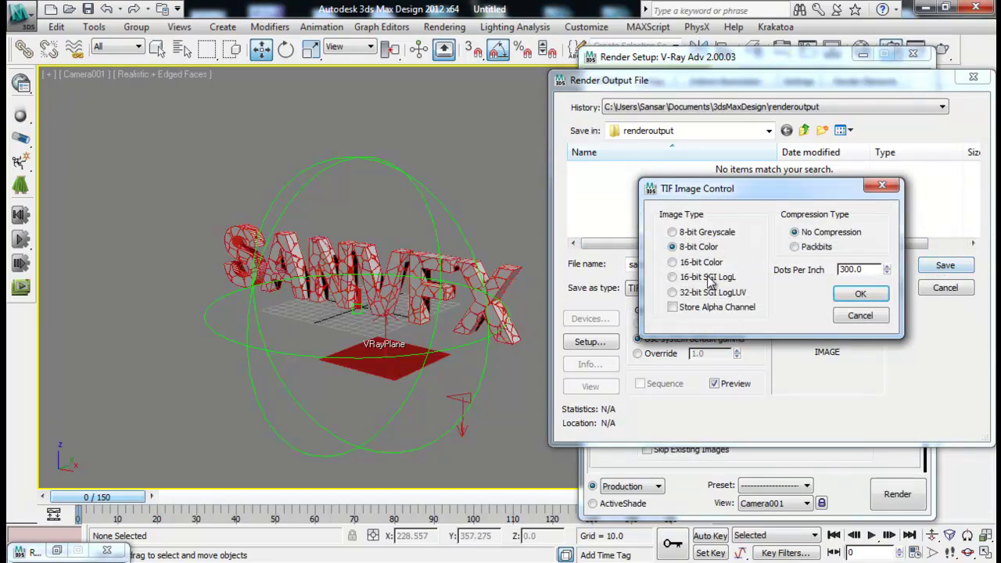
left_click(710, 310)
left_click(851, 295)
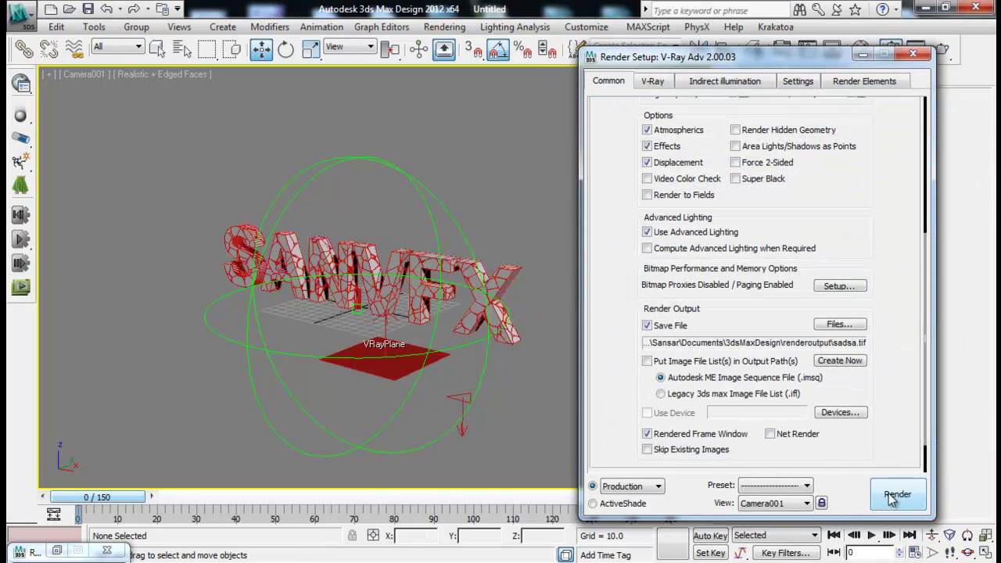
scroll(779, 286, "up", 5)
scroll(779, 285, "down", 1)
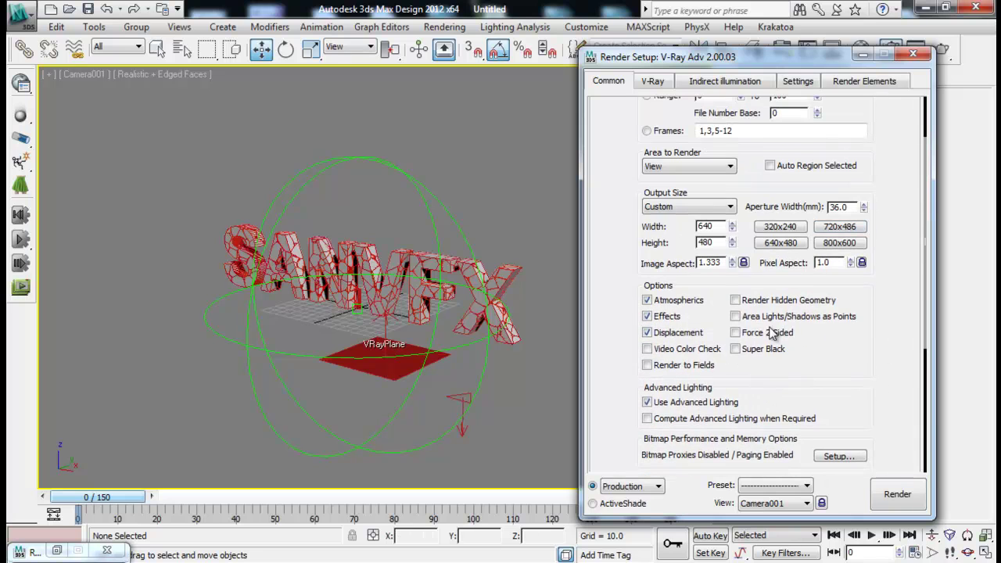
left_click(860, 54)
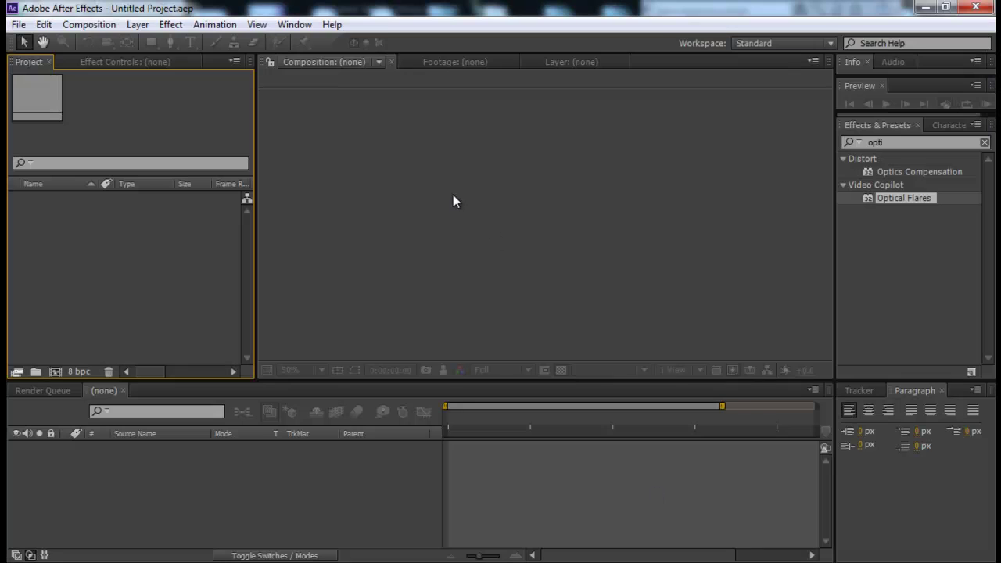
Step: Import the TIFF frames as a straight-alpha sequence and build the 'Animating time scale' composition from them
double_click(123, 276)
left_click(122, 152)
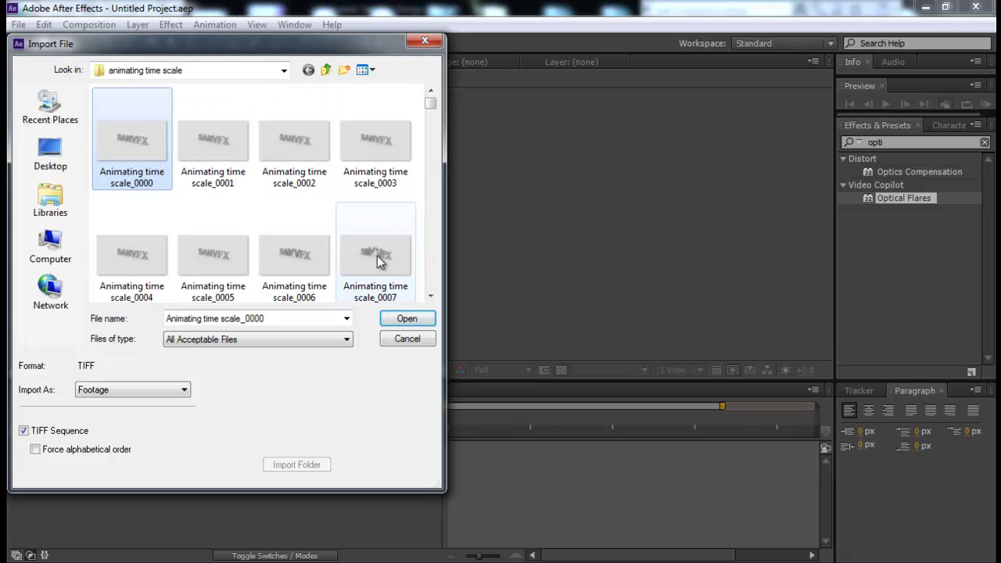
left_click(399, 318)
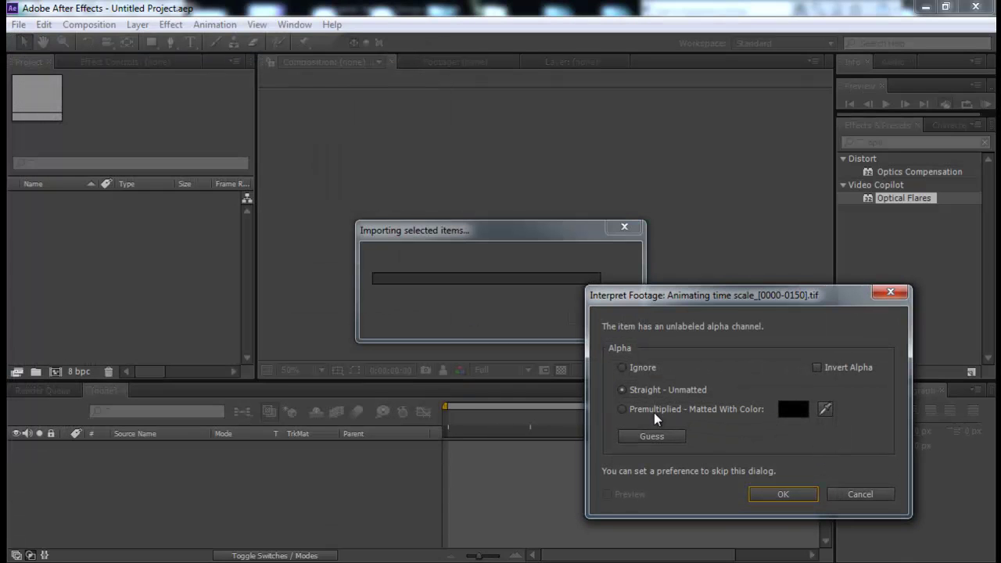
left_click(782, 494)
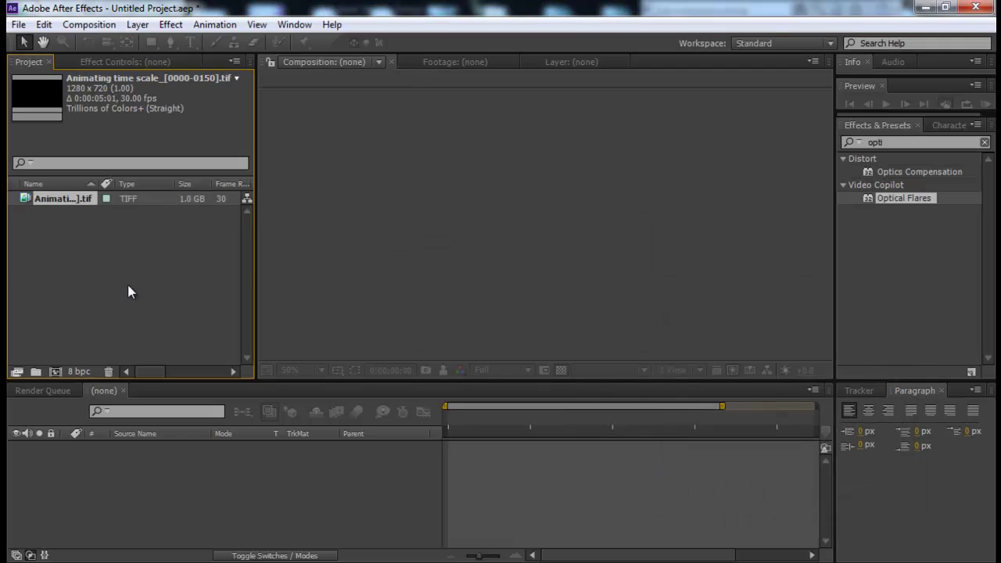
left_click(56, 373)
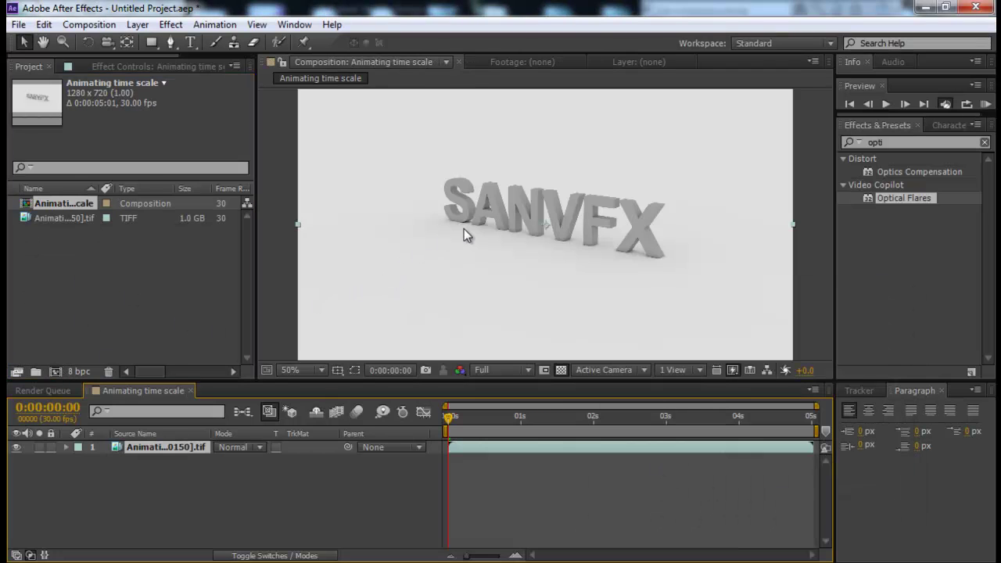
left_click_drag(474, 418, 630, 414)
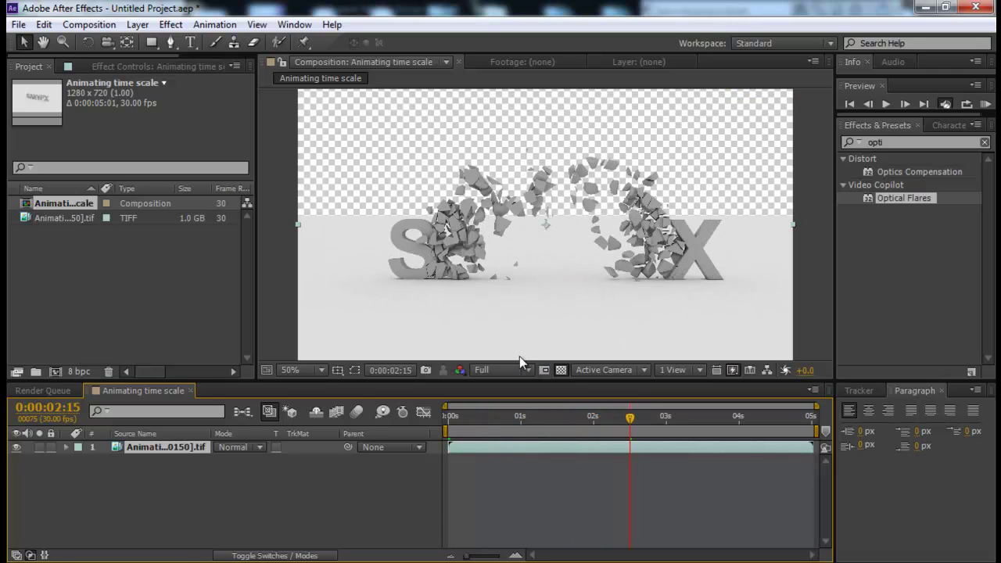
Step: At Half resolution, add a light gray 1280×720 solid sampled from the footage, beneath the TIF layer
left_click(526, 370)
left_click(509, 431)
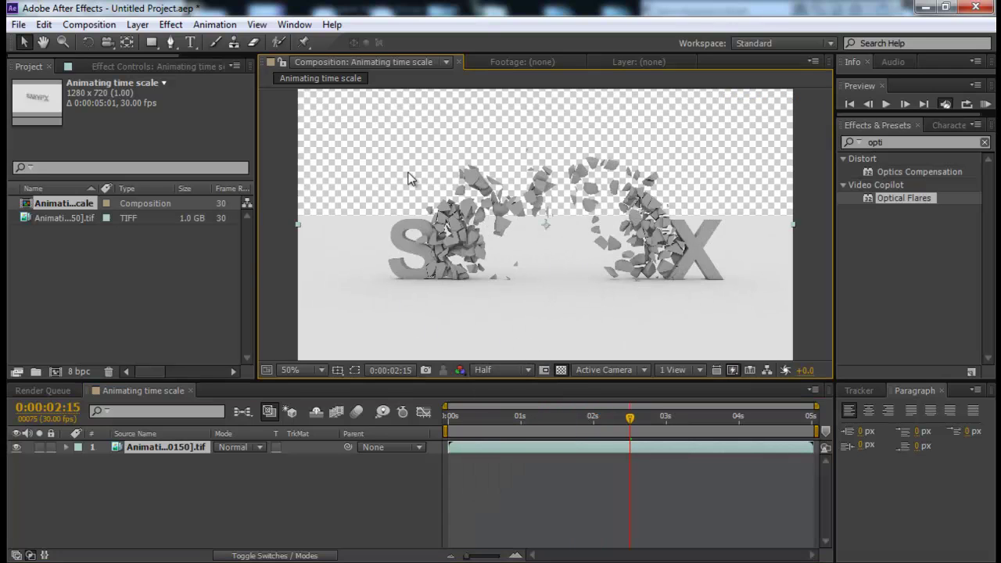
right_click(122, 512)
mouse_move(246, 337)
left_click(392, 373)
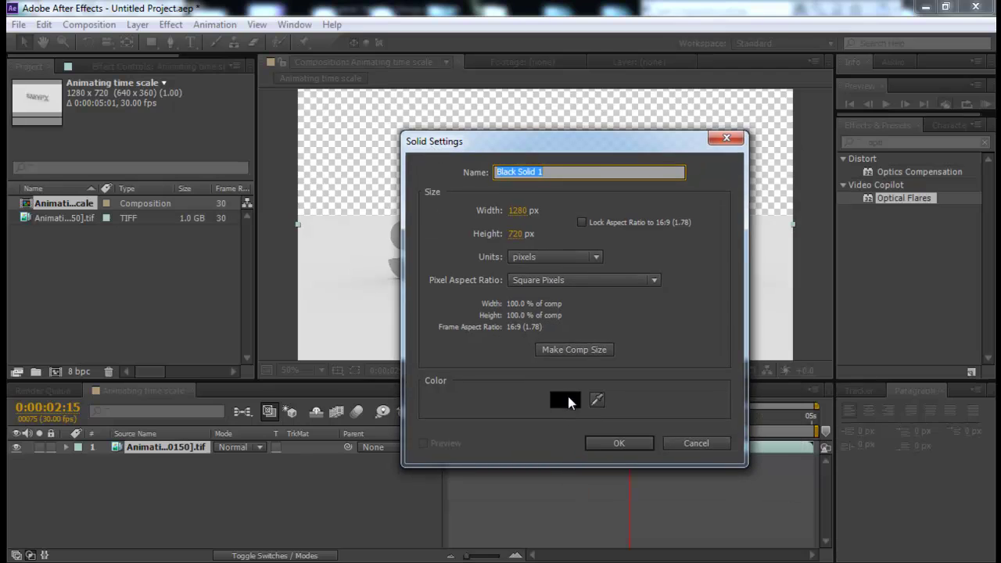
left_click(594, 398)
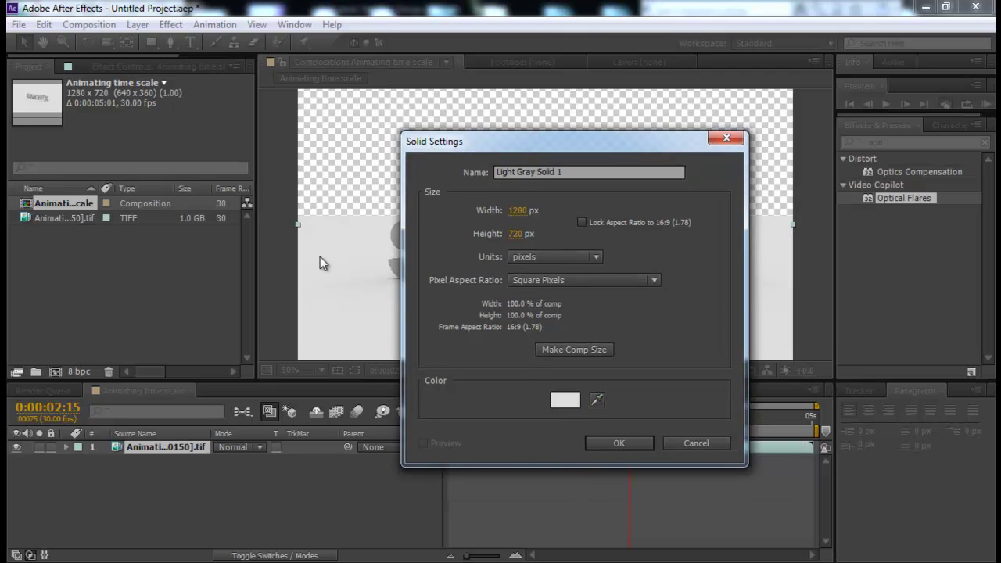
left_click(611, 445)
left_click_drag(183, 447, 188, 539)
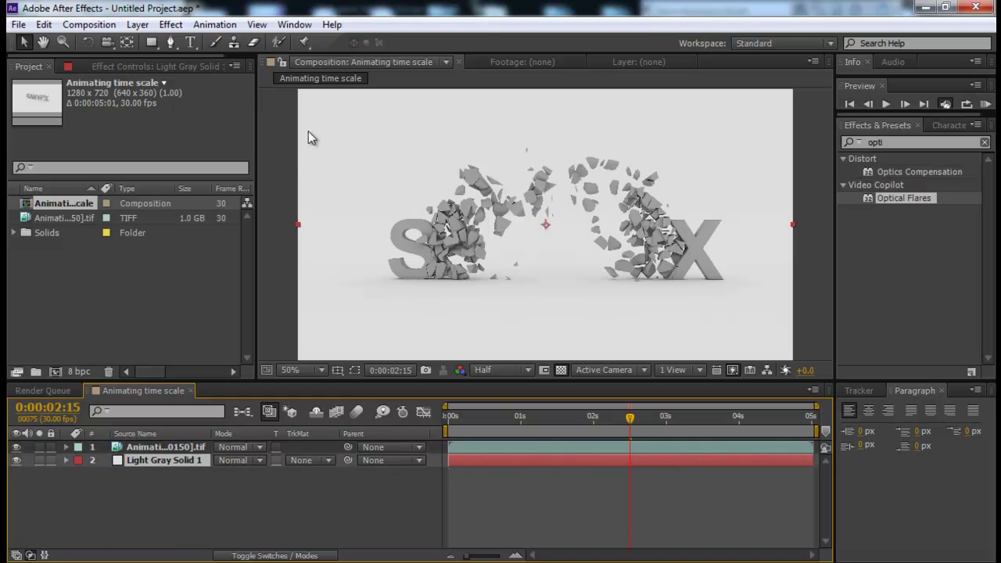
Step: Turn Fast Previews off to preview the animation at final quality
left_click_drag(630, 423, 713, 421)
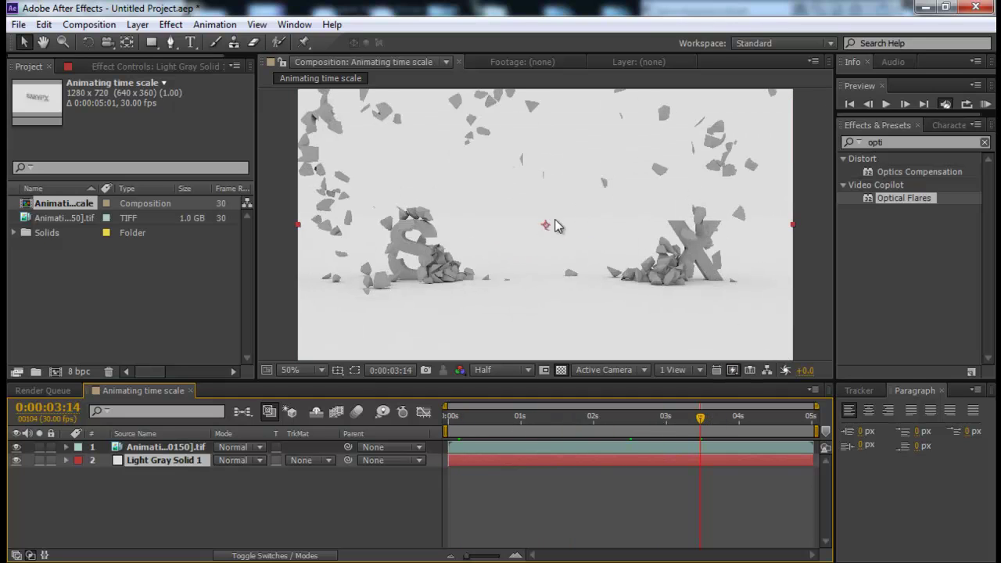
left_click(733, 369)
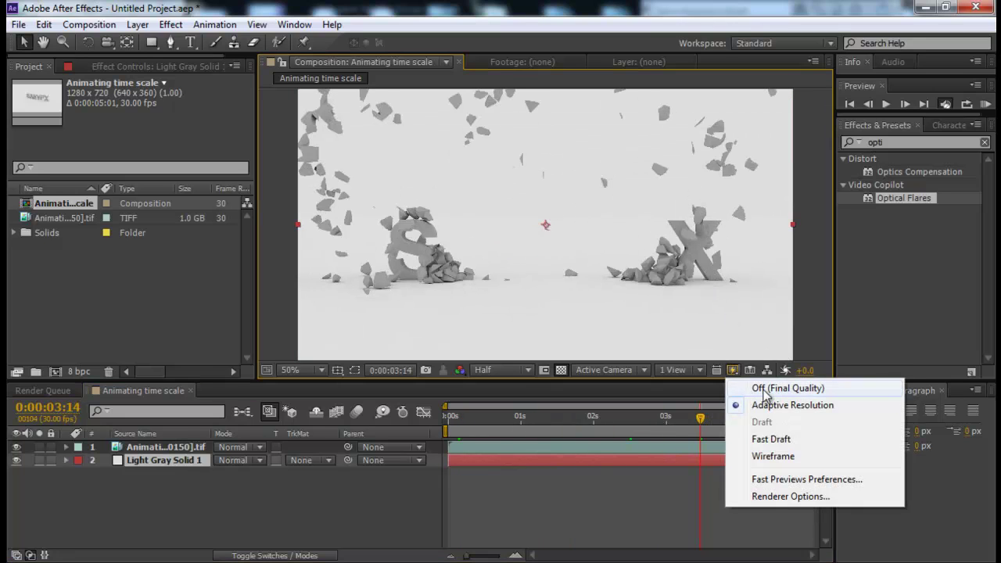
left_click(757, 388)
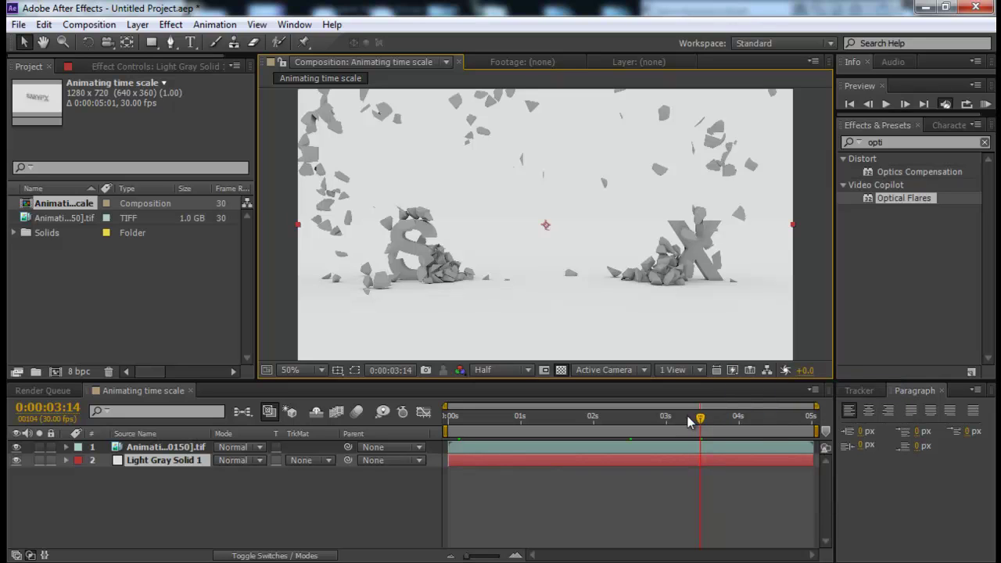
Step: Add a 1280×720 pure black (000000) solid, Black Solid 1, on top of the stack
left_click_drag(598, 417, 497, 417)
scroll(577, 224, "down", 2)
scroll(576, 224, "up", 1)
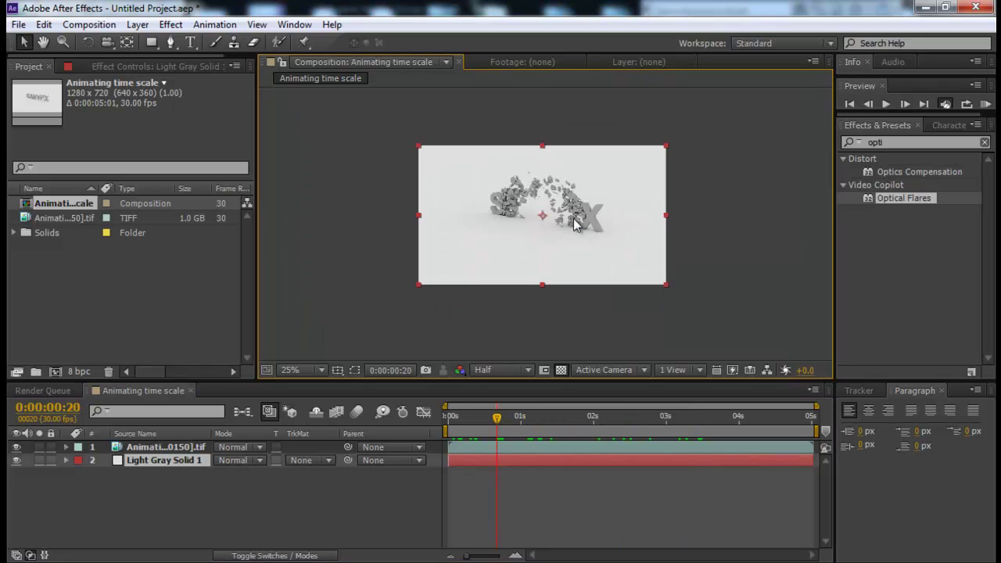
scroll(577, 224, "up", 1)
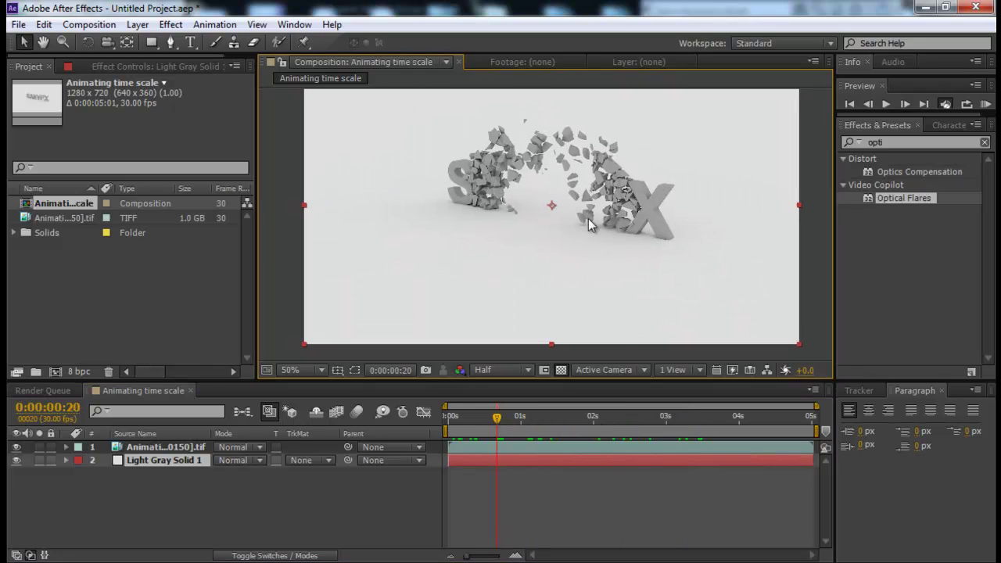
right_click(204, 487)
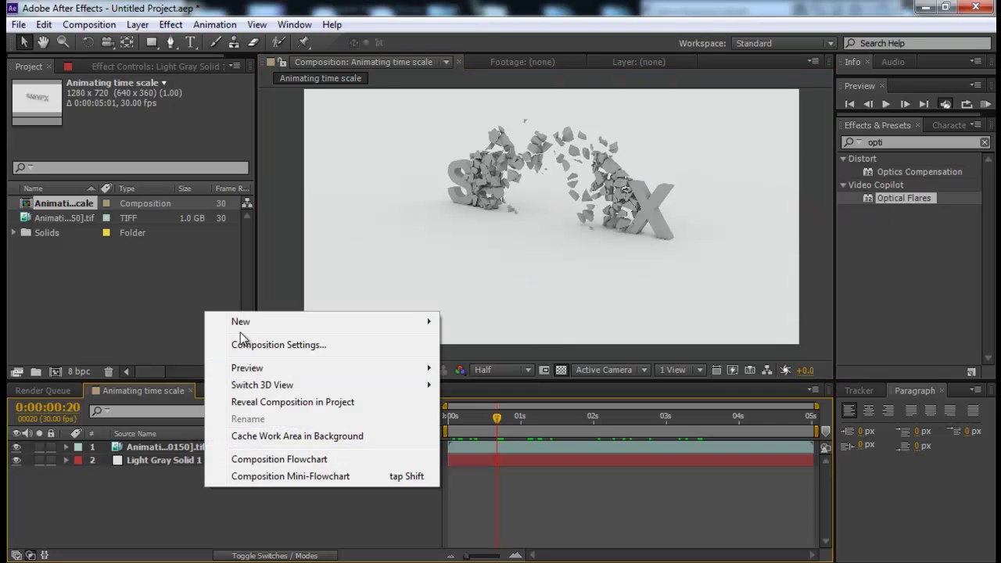
mouse_move(376, 327)
left_click(488, 362)
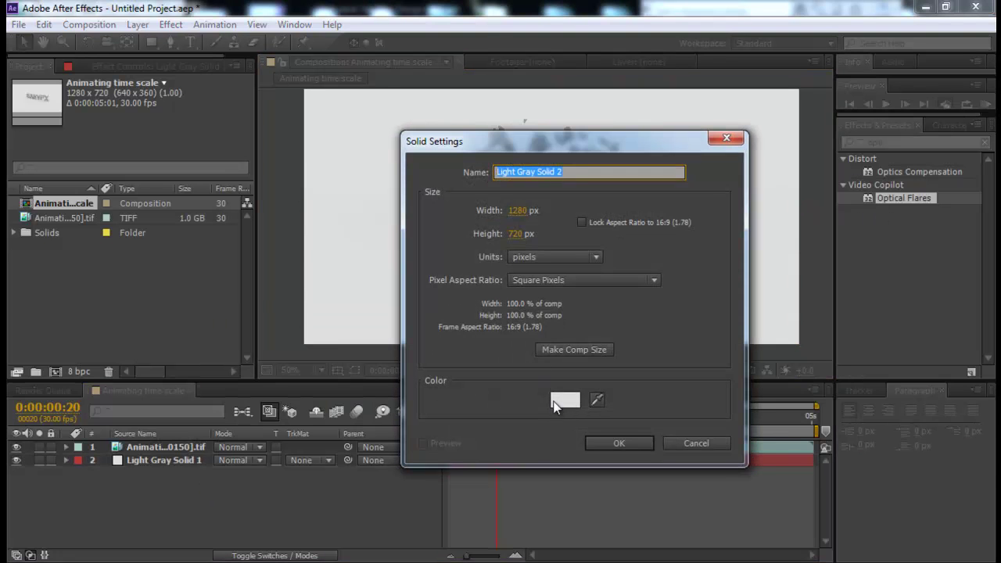
left_click(558, 399)
left_click(565, 491)
left_click_drag(531, 541, 547, 531)
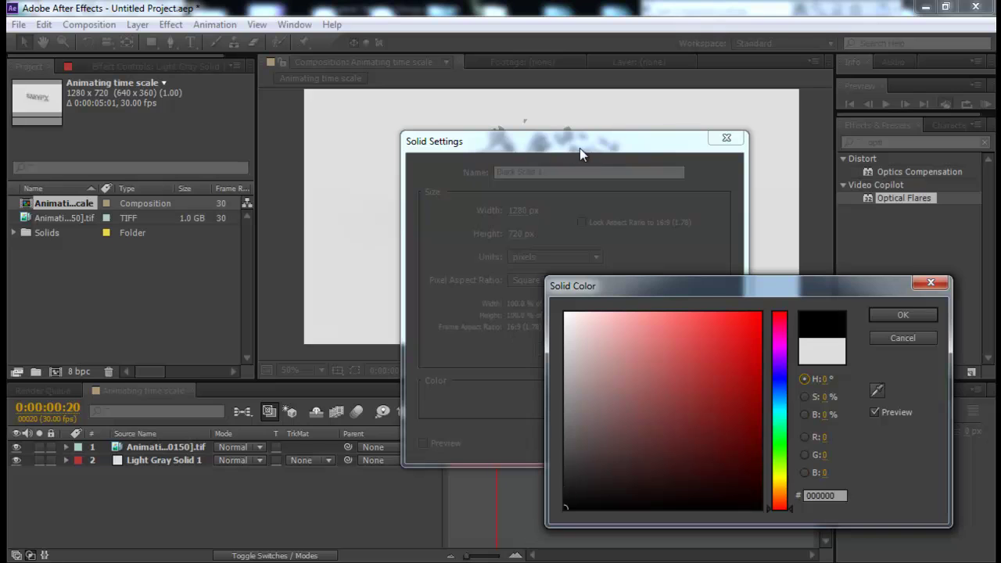
left_click(892, 314)
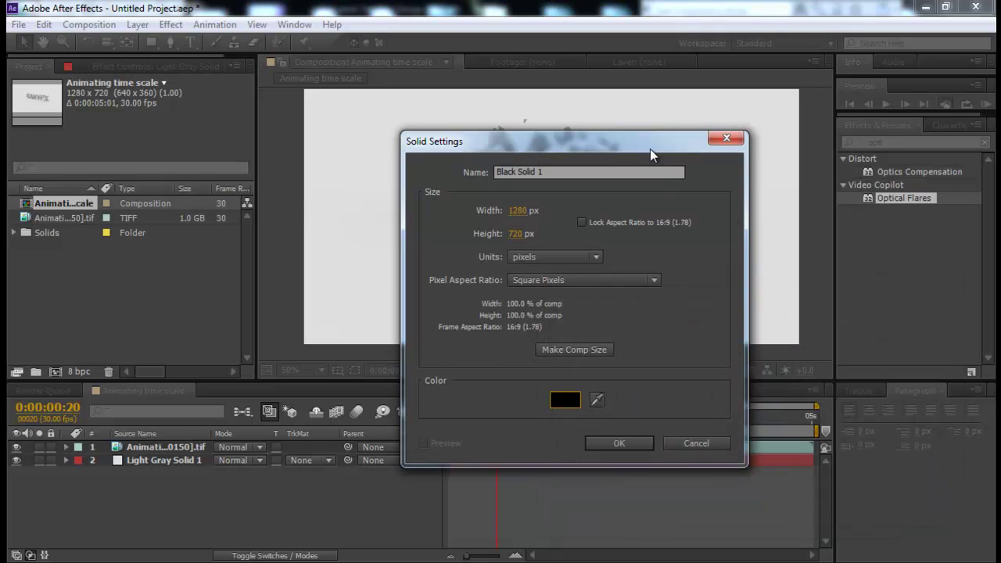
left_click_drag(649, 144, 705, 135)
left_click(670, 430)
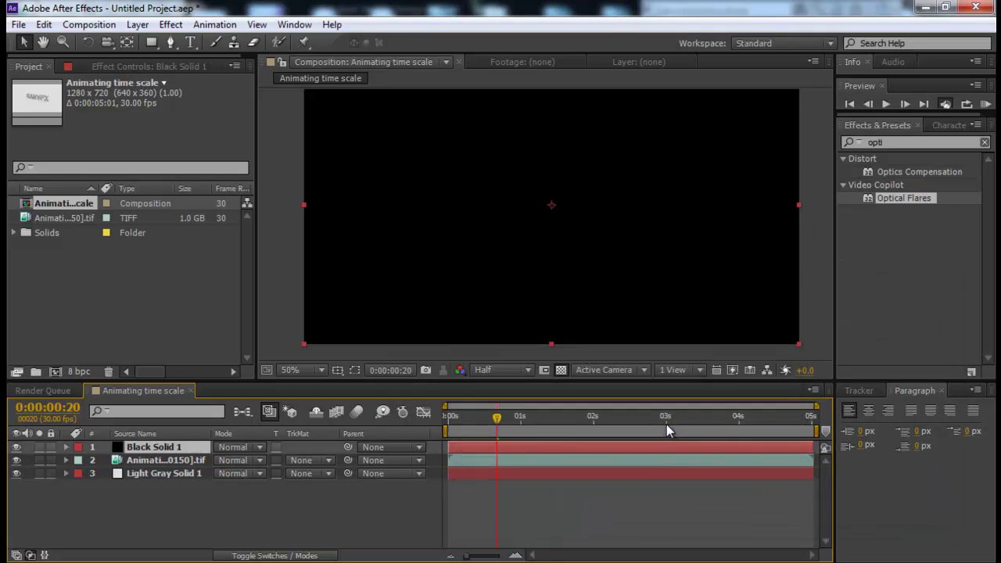
Step: Apply Optical Flares to Black Solid 1, set it to Add mode, and move the flare left
left_click_drag(921, 200, 580, 445)
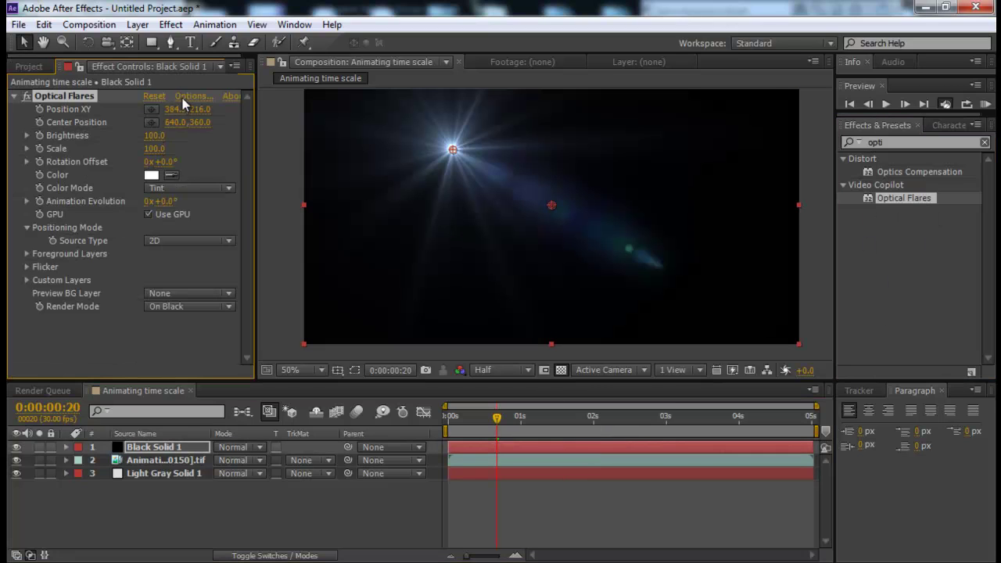
left_click(231, 454)
left_click(256, 451)
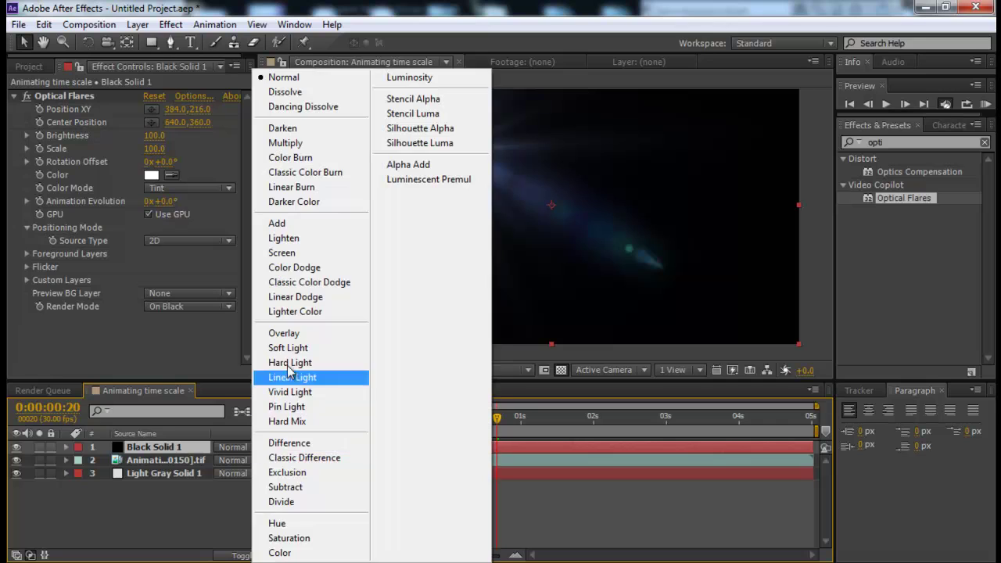
left_click(289, 223)
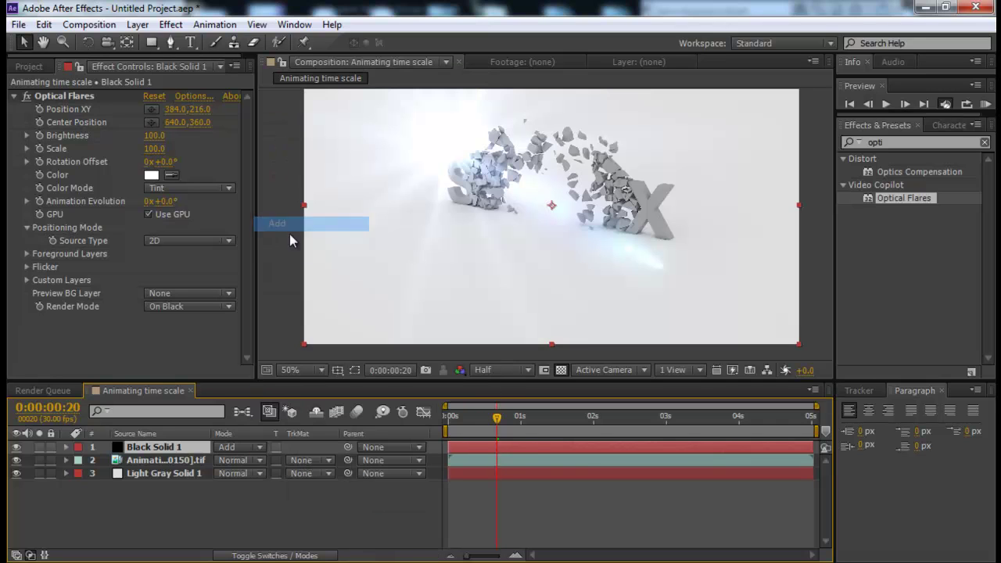
left_click(442, 141)
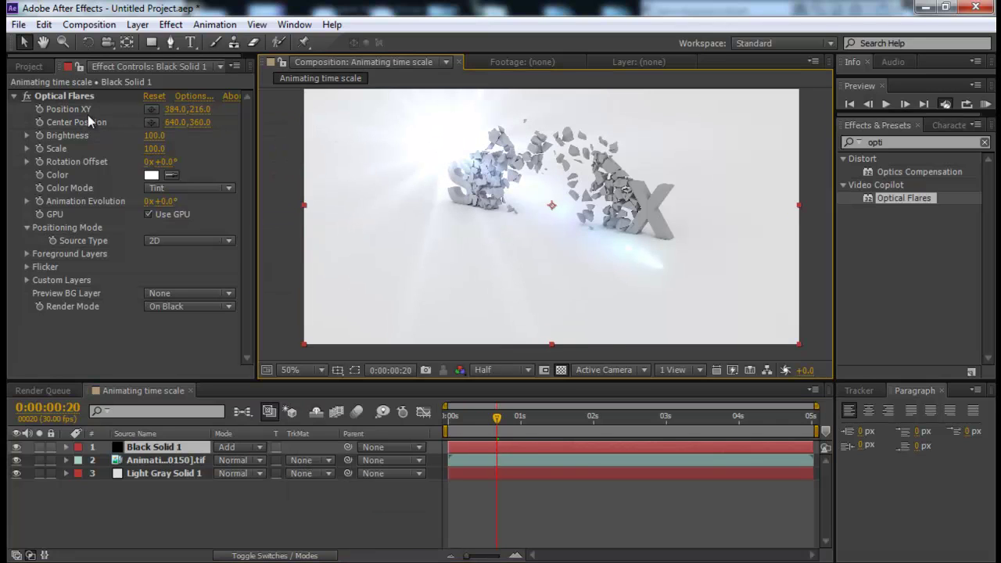
left_click(80, 96)
left_click_drag(454, 150, 311, 245)
Step: Choose the Motion Graphics 'Cool Flare' preset in the Optical Flares options
left_click(193, 96)
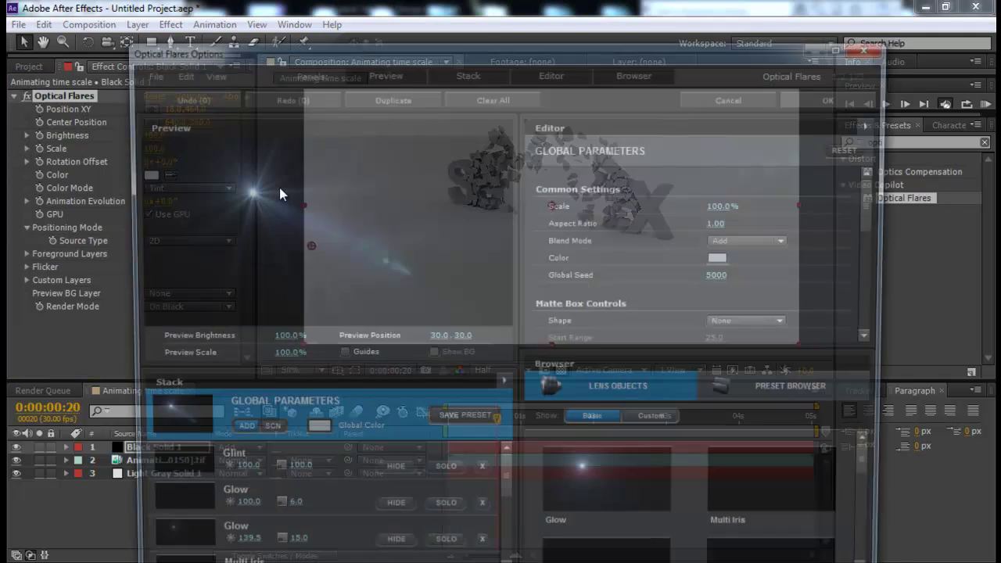
left_click(797, 400)
left_click_drag(766, 74, 804, 35)
left_click(824, 469)
left_click(827, 451)
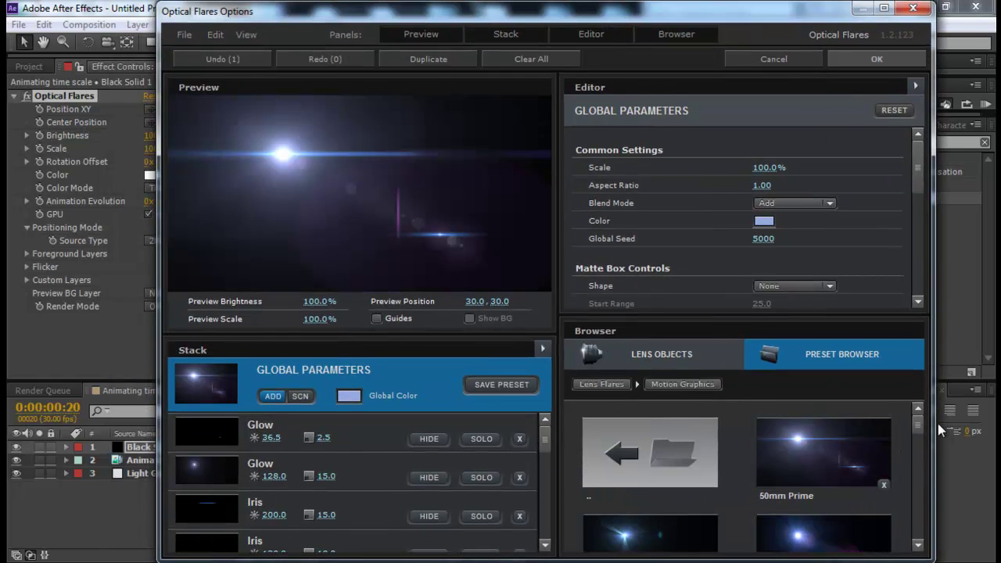
left_click_drag(919, 426, 918, 458)
left_click(808, 435)
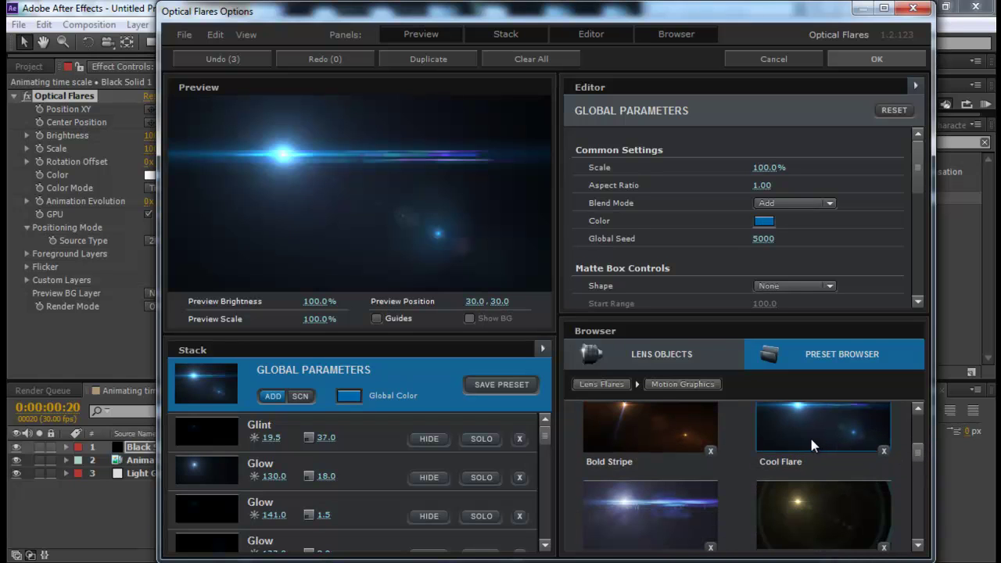
left_click(819, 61)
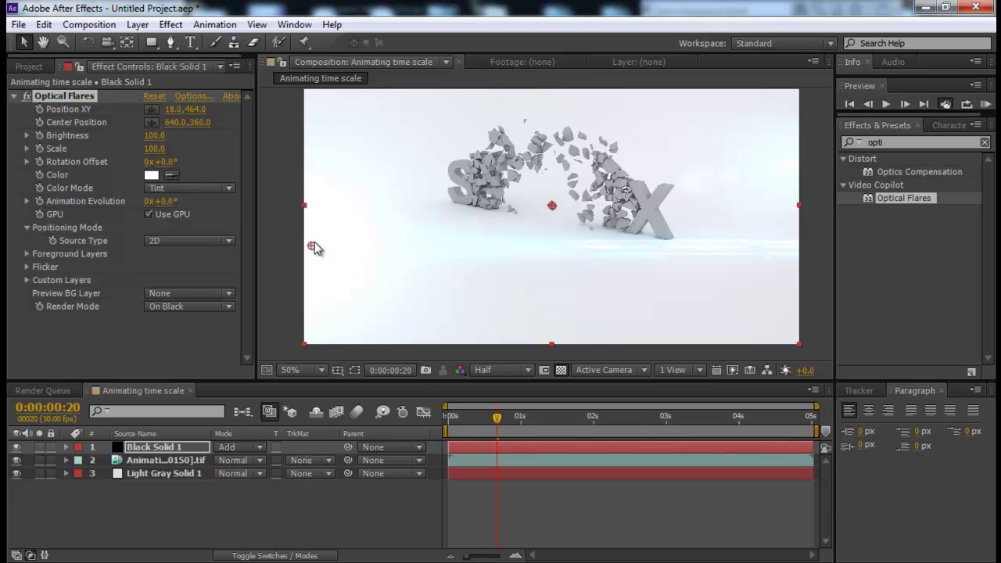
Step: Move the flare off the left edge, duplicate the layer, and place the copy's flare at 1772.0, 170.0
left_click_drag(312, 250, 213, 243)
key("comma")
key("comma")
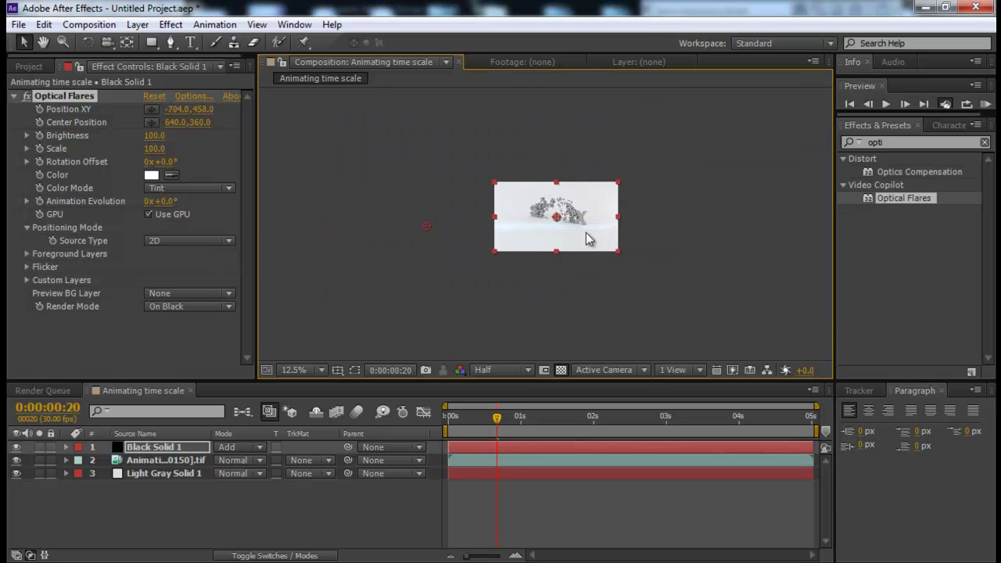
key("period")
left_click(153, 447)
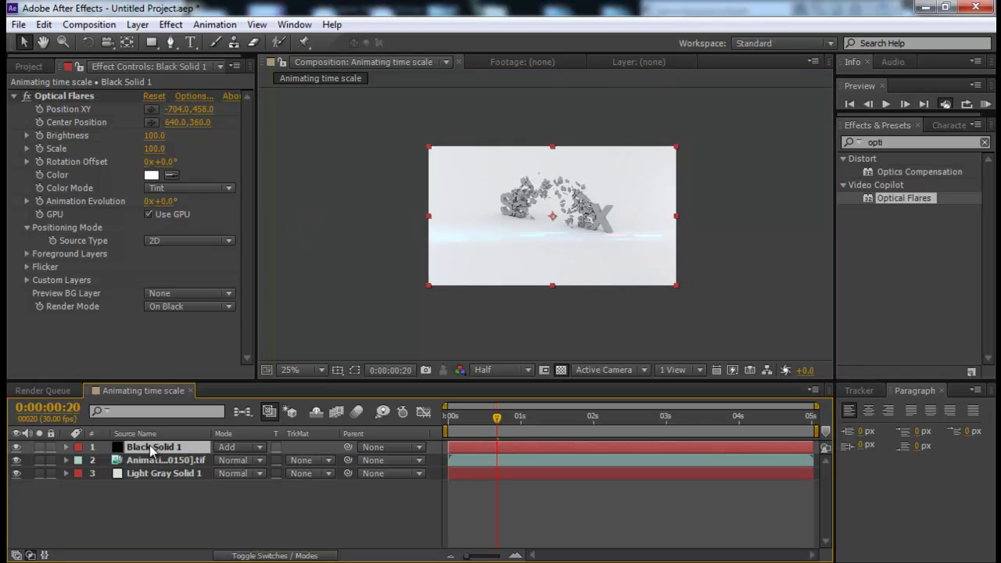
key("ctrl+d")
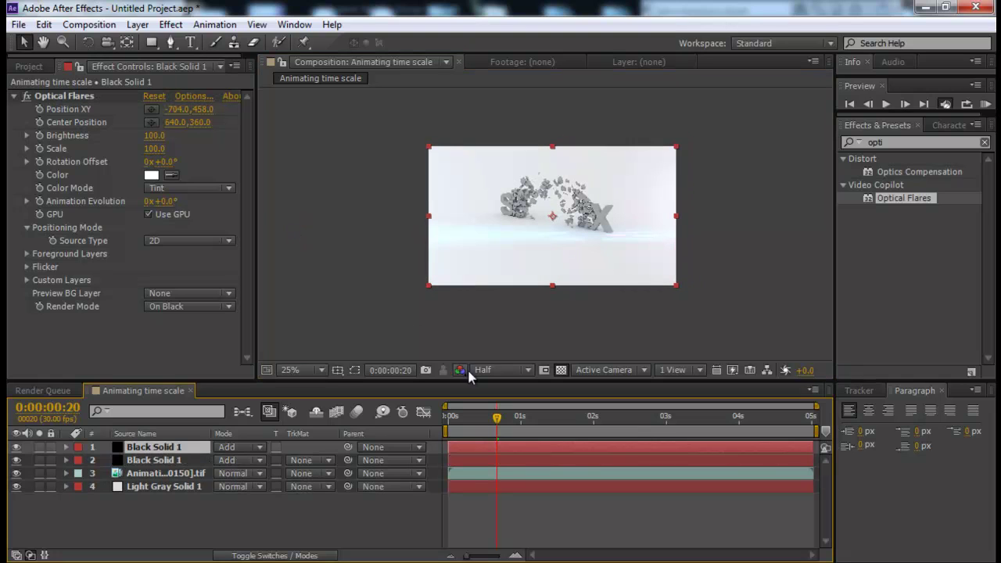
left_click(72, 94)
left_click(664, 197)
mouse_move(664, 197)
left_mouse_down()
mouse_move(675, 181)
mouse_move(711, 174)
left_mouse_up()
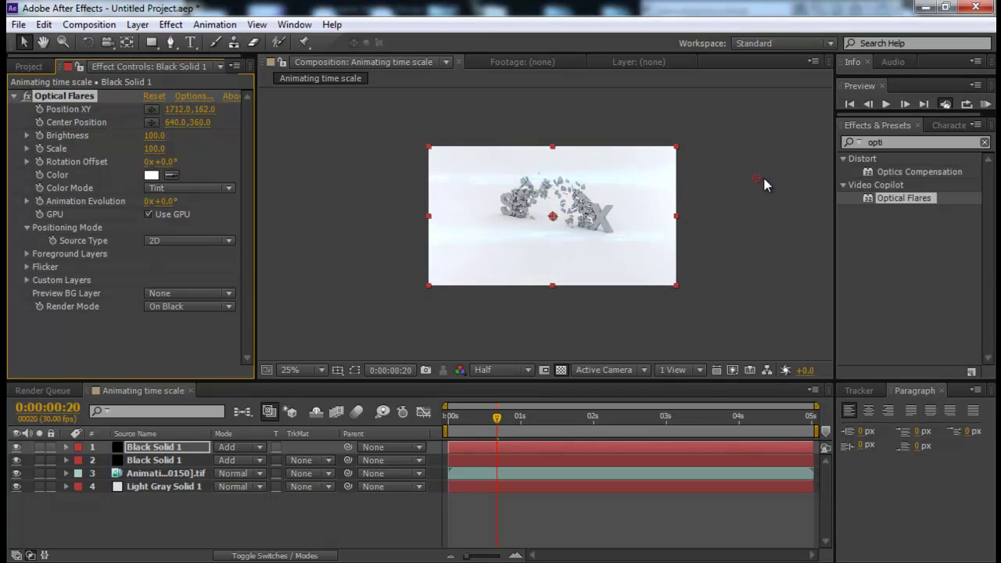
left_click_drag(771, 179, 772, 180)
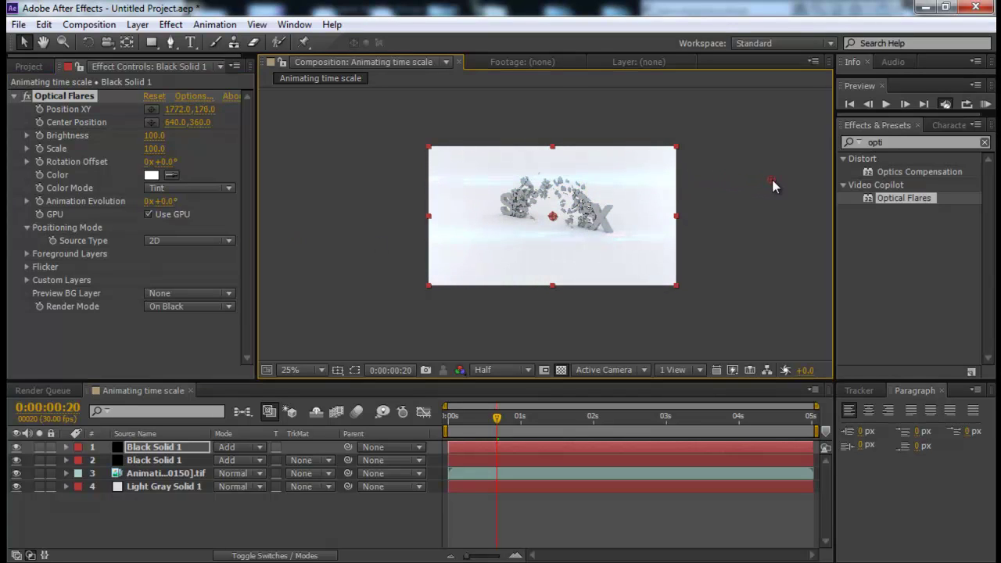
Step: Lower both flare layers' opacity to 65%
left_click(169, 458, "ctrl")
key("t")
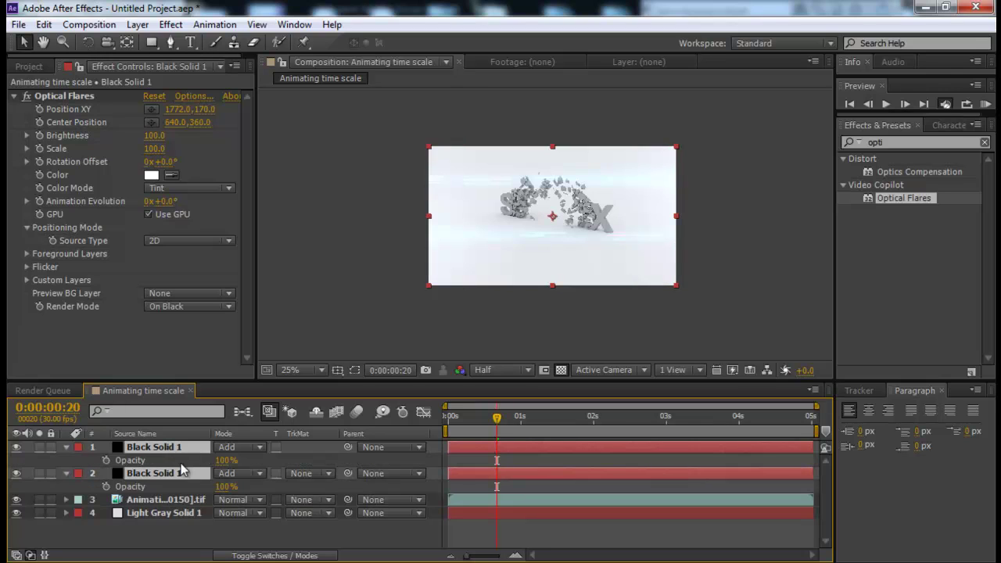
left_click_drag(221, 460, 205, 456)
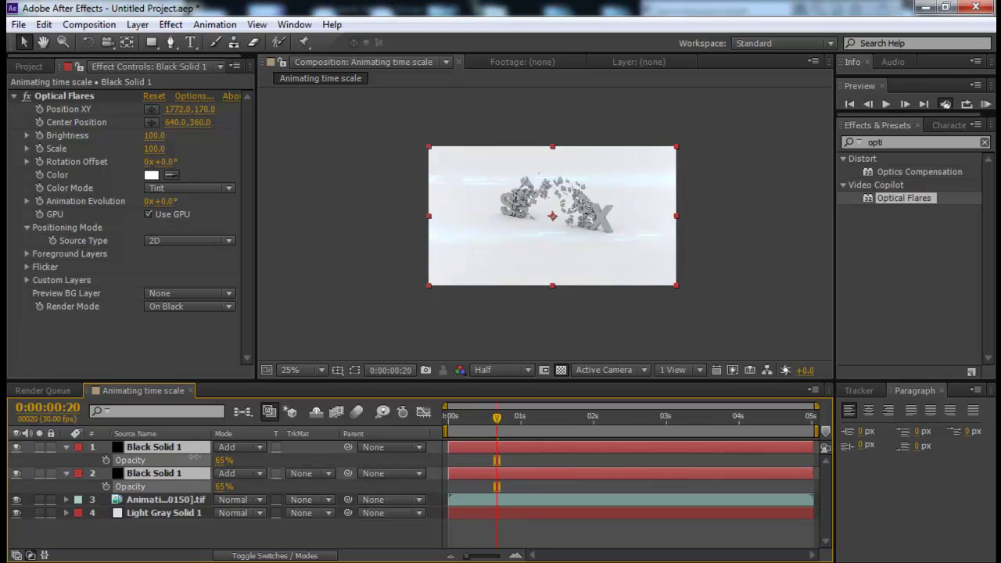
left_click(67, 447)
left_click(171, 537)
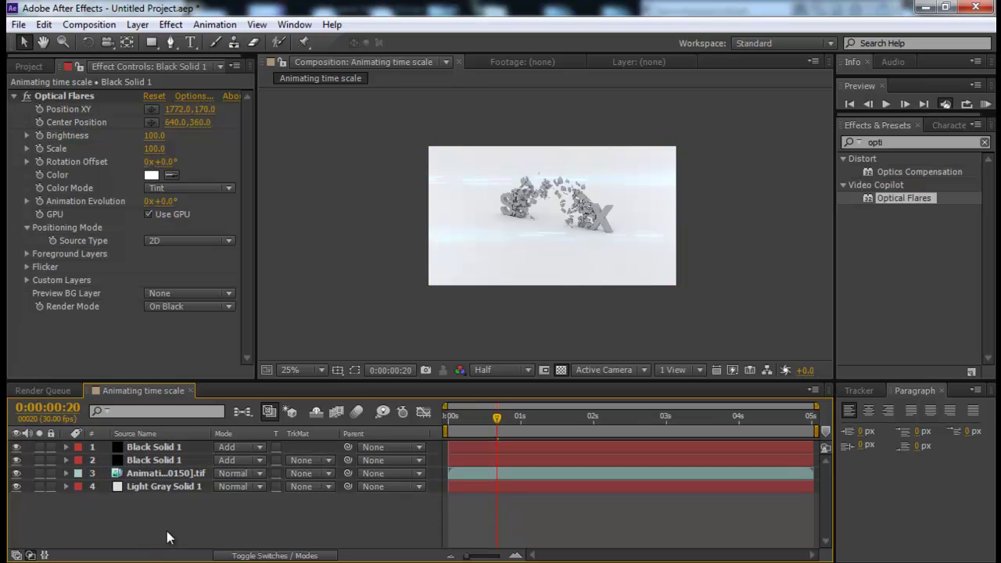
Step: Create Adjustment Layer 1 with a 4-Color Gradient effect, blended in Add mode
right_click(170, 537)
mouse_move(255, 369)
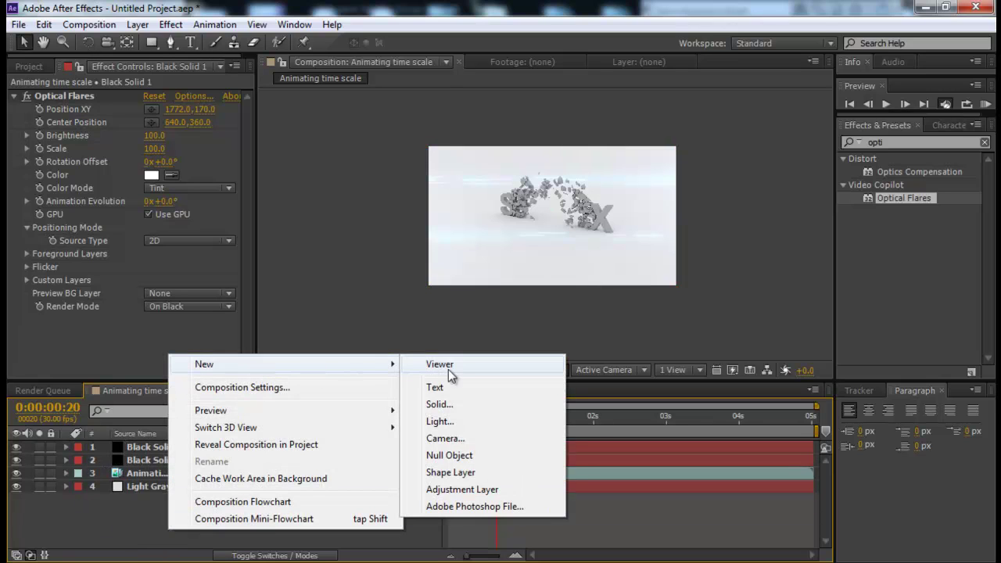
left_click(463, 489)
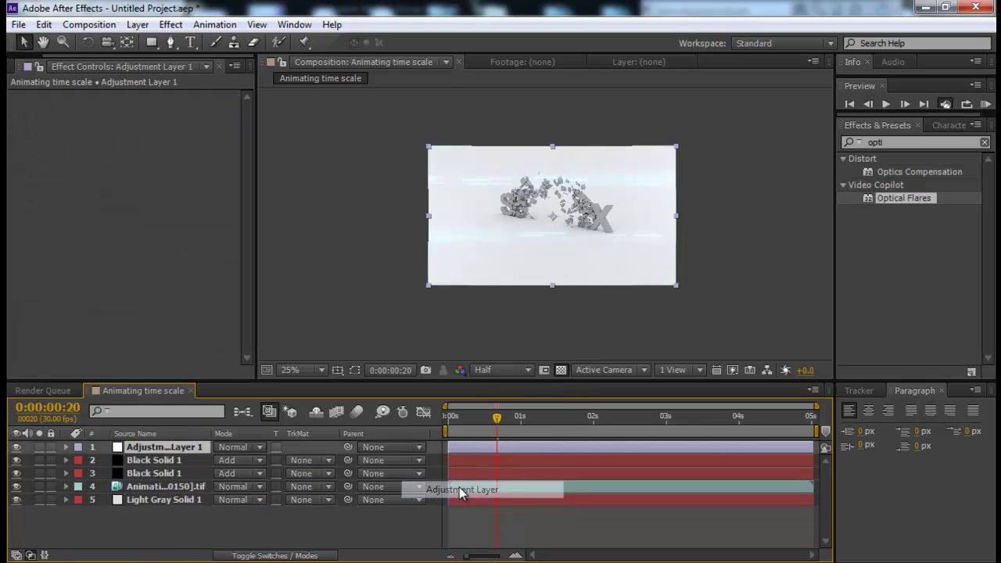
double_click(915, 145)
type("4")
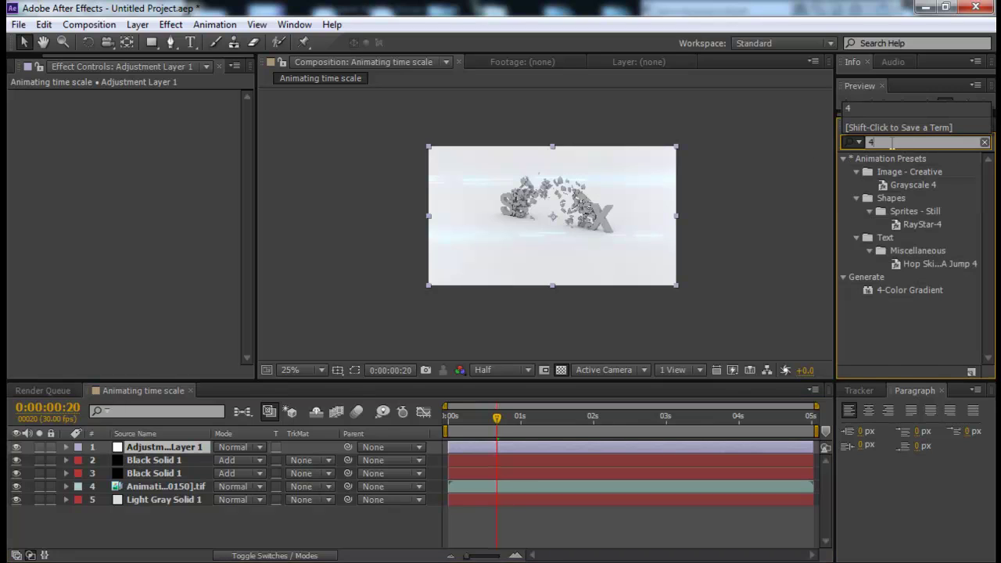
left_click(899, 292)
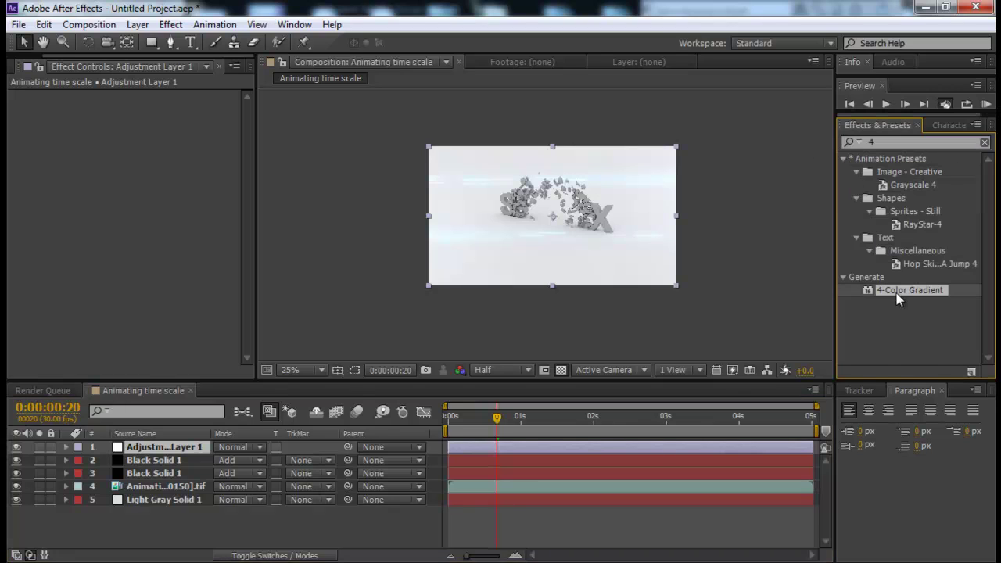
left_click_drag(167, 377, 177, 474)
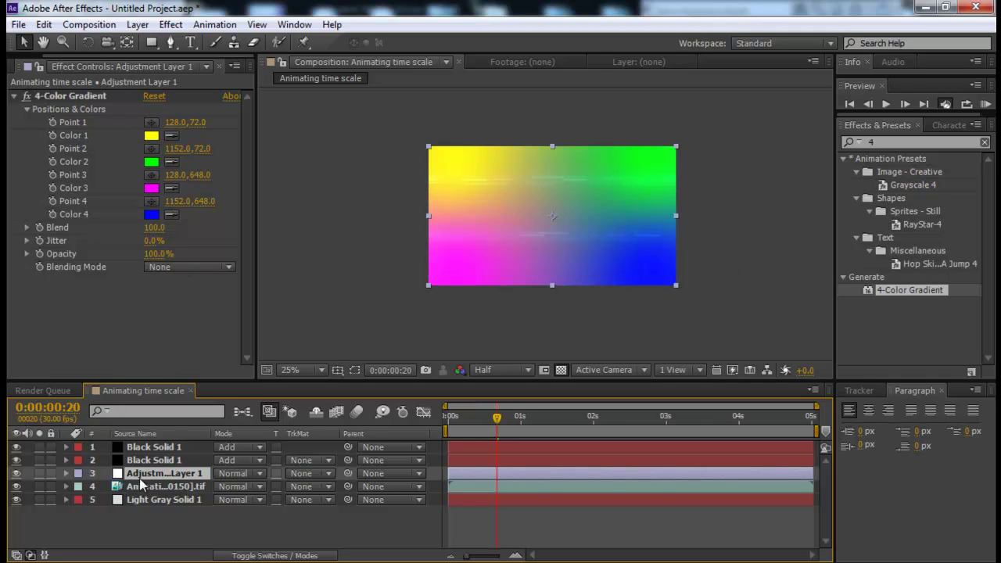
left_click(260, 474)
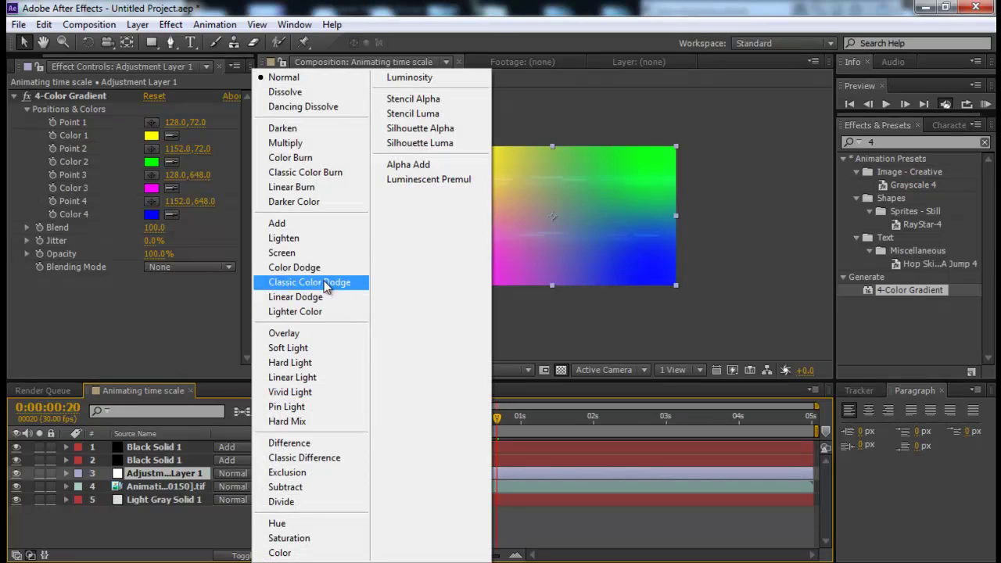
left_click(305, 226)
scroll(572, 221, "up", 2)
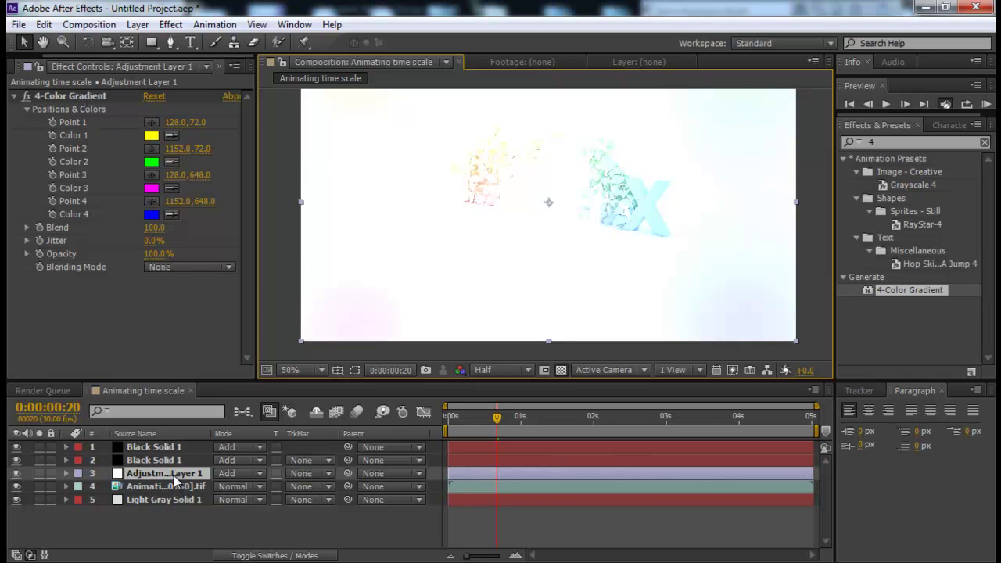
Step: Set Adjustment Layer 1 to 25% opacity with the gradient at 100%, then view frame 0:00:03:05
key("alt+shift+t")
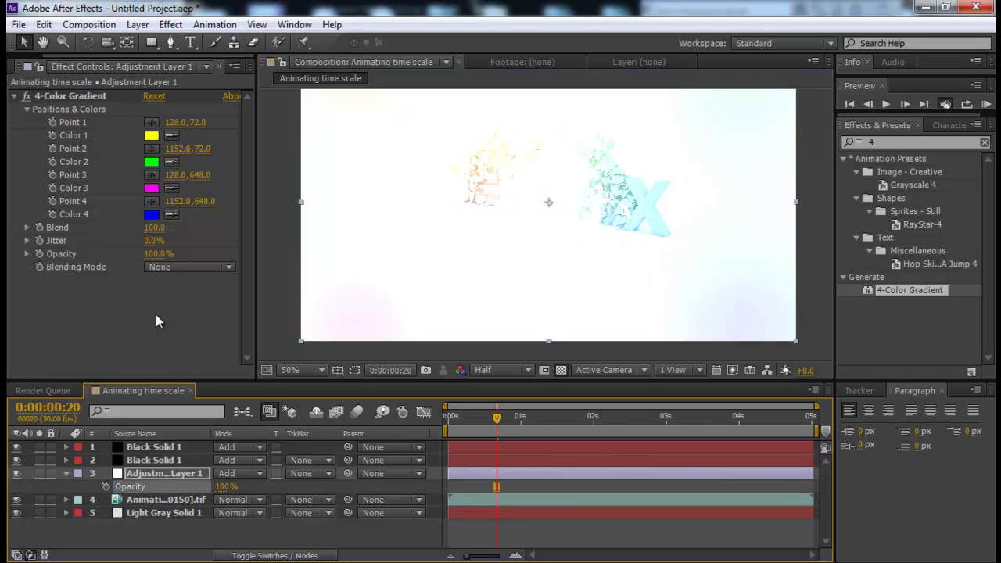
left_click_drag(155, 253, 86, 253)
scroll(514, 217, "up", 1)
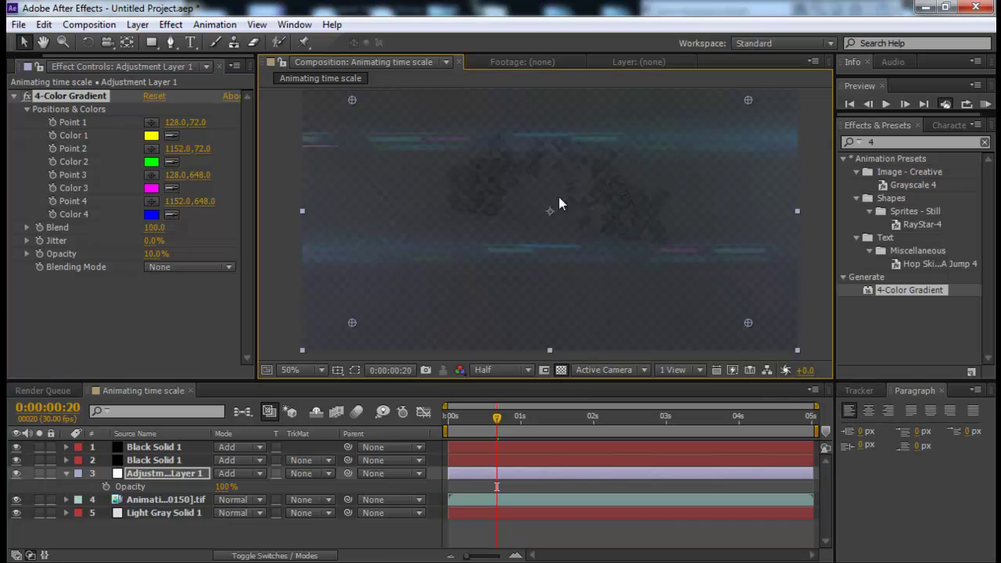
left_click_drag(155, 253, 396, 256)
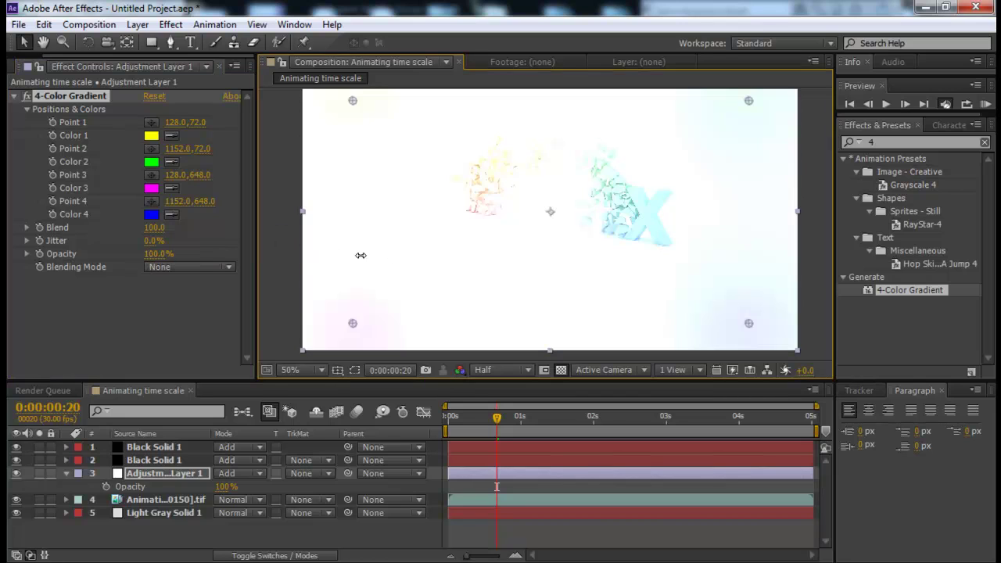
left_click_drag(227, 487, 159, 487)
left_click(224, 487)
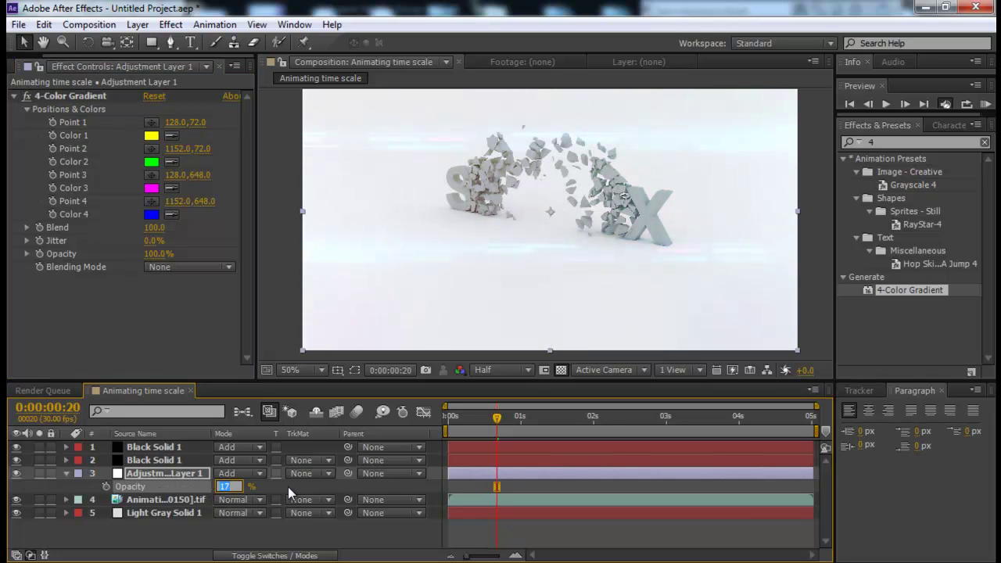
type("25")
key("Return")
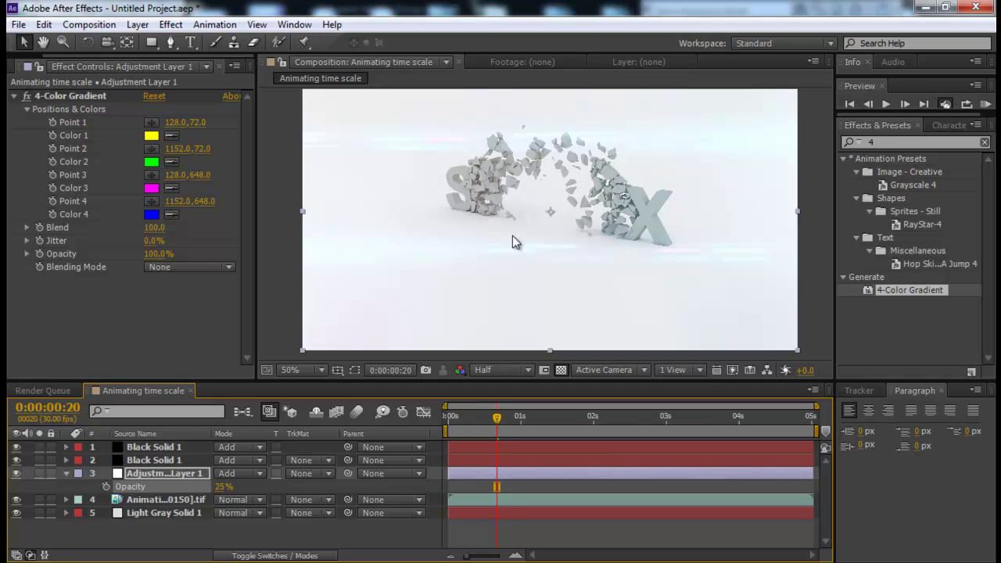
left_click_drag(493, 423, 679, 423)
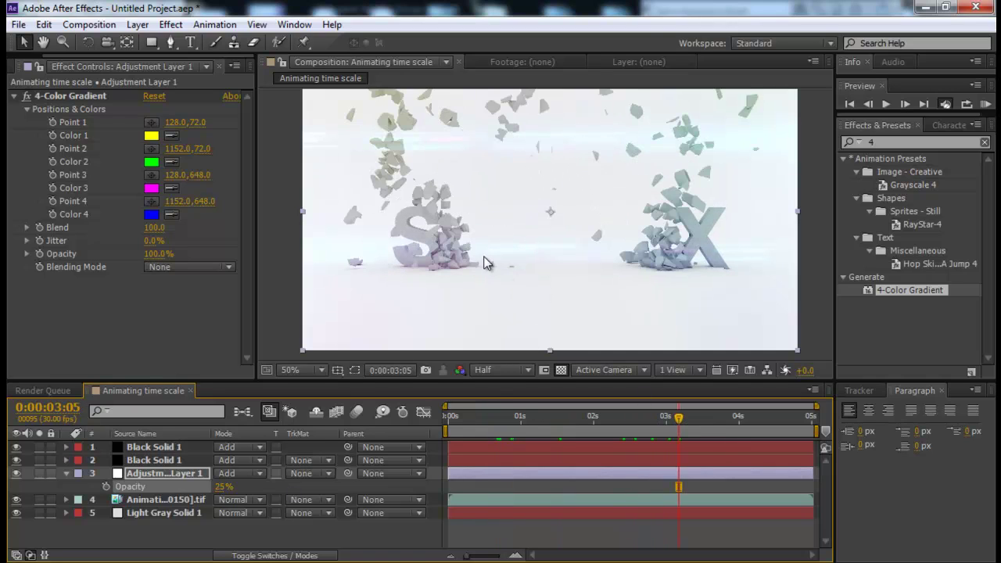
Step: Move the second flare layer's flare to -708.0, 510.0 and add the composition to the Render Queue
left_click(156, 460)
left_click(157, 447)
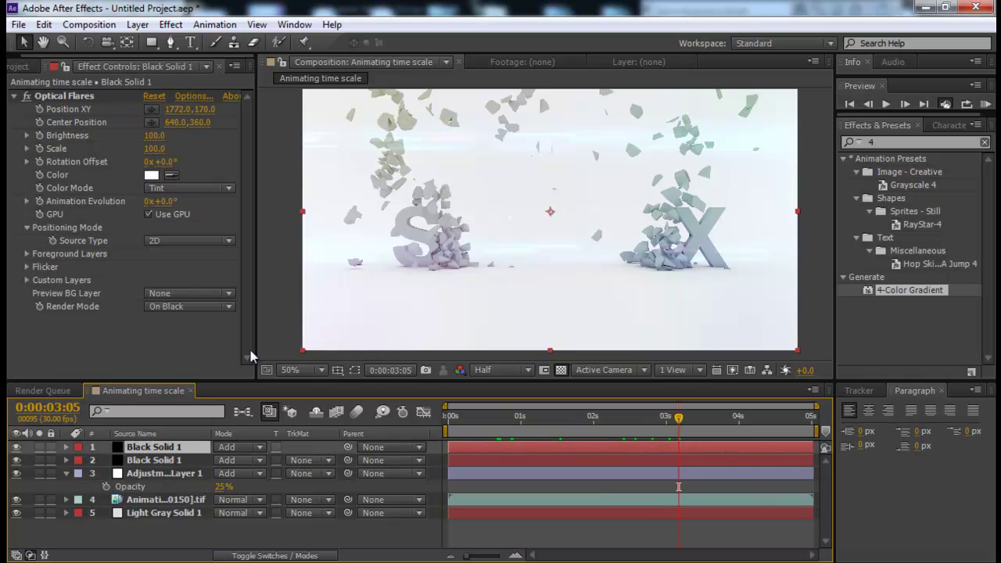
left_click(64, 95)
left_click(154, 459)
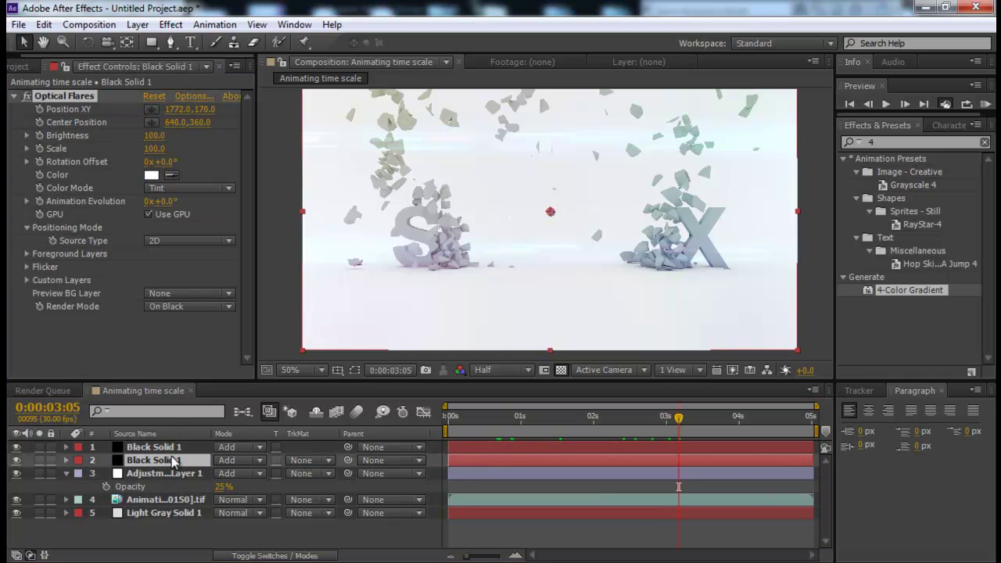
left_click(117, 97)
left_click_drag(454, 258, 530, 255)
scroll(529, 255, "down", 1)
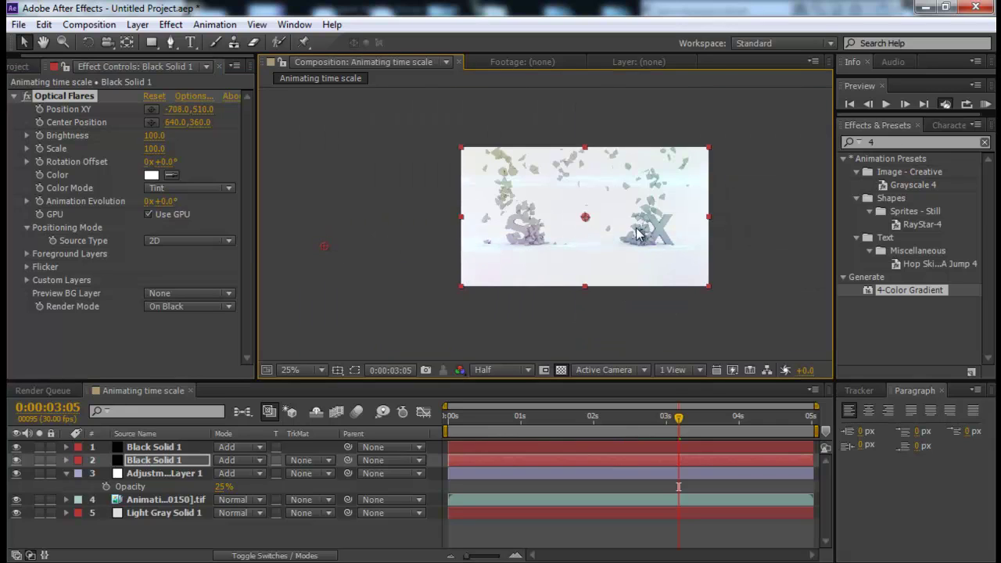
mouse_move(634, 225)
left_mouse_down()
mouse_move(567, 236)
mouse_move(635, 231)
left_mouse_up()
scroll(566, 244, "up", 2)
left_click(88, 25)
left_click(158, 138)
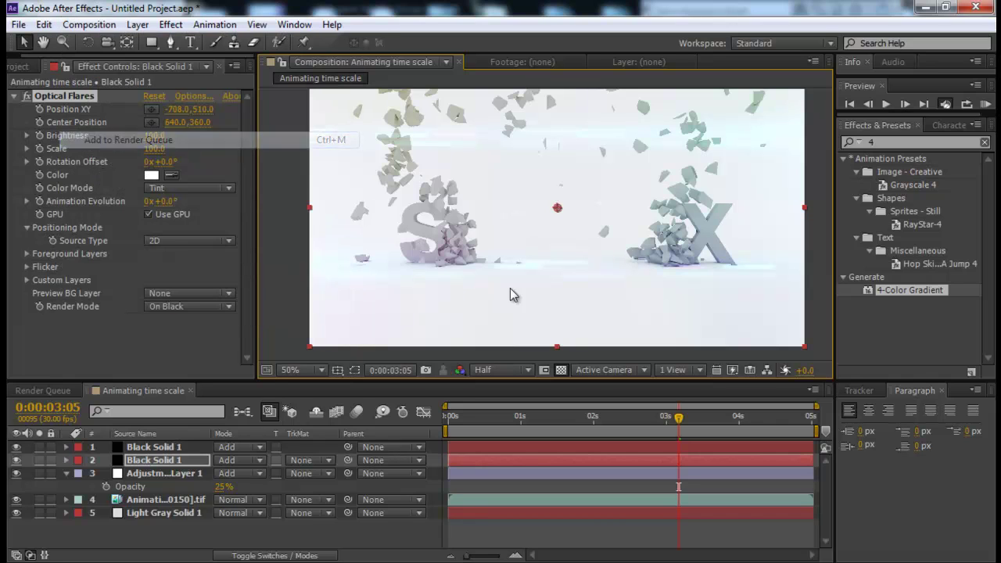